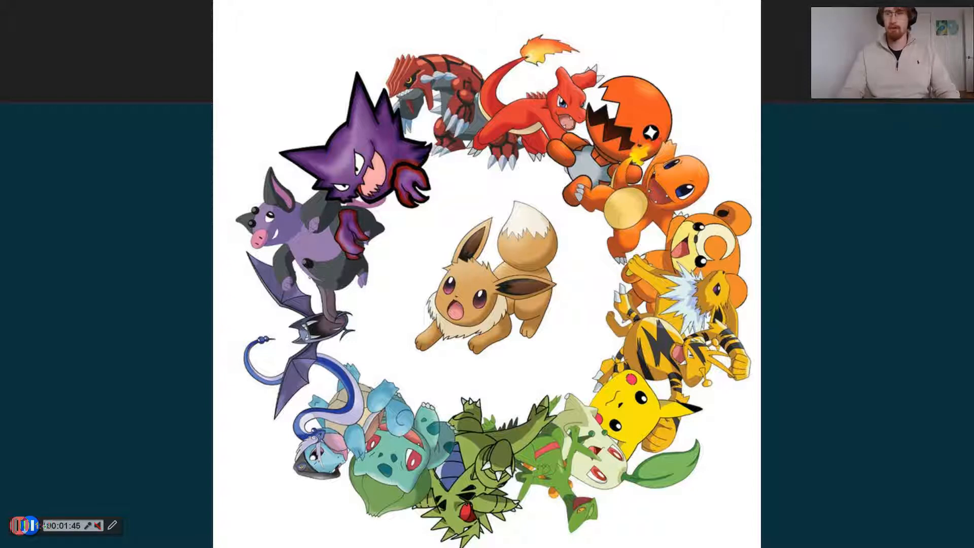
- Page through the example color wheel collages in the slide show
key("Right")
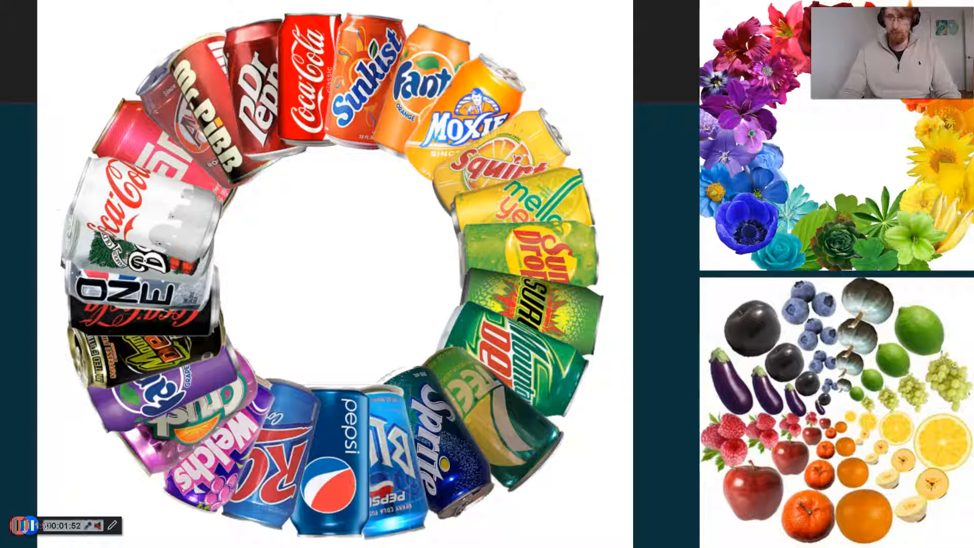
key("Right")
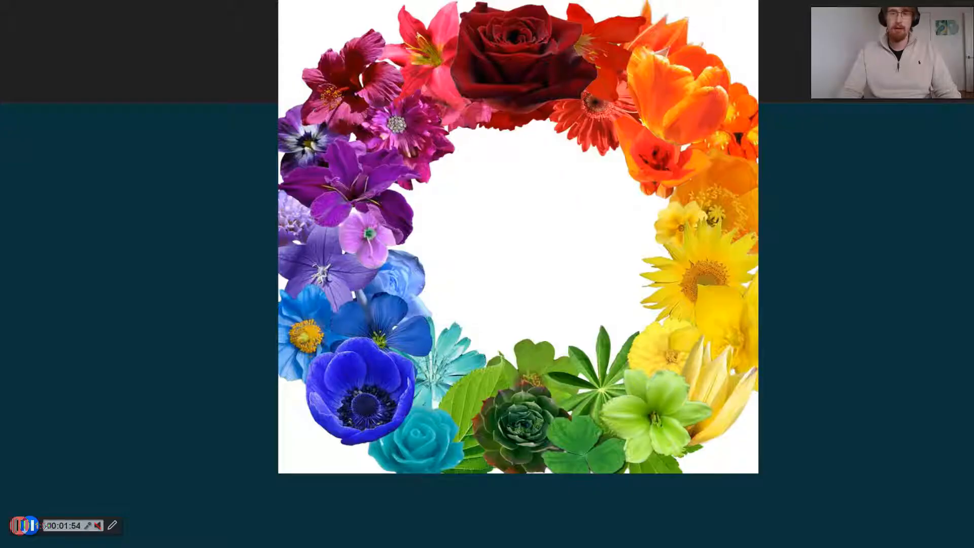
mouse_move(474, 534)
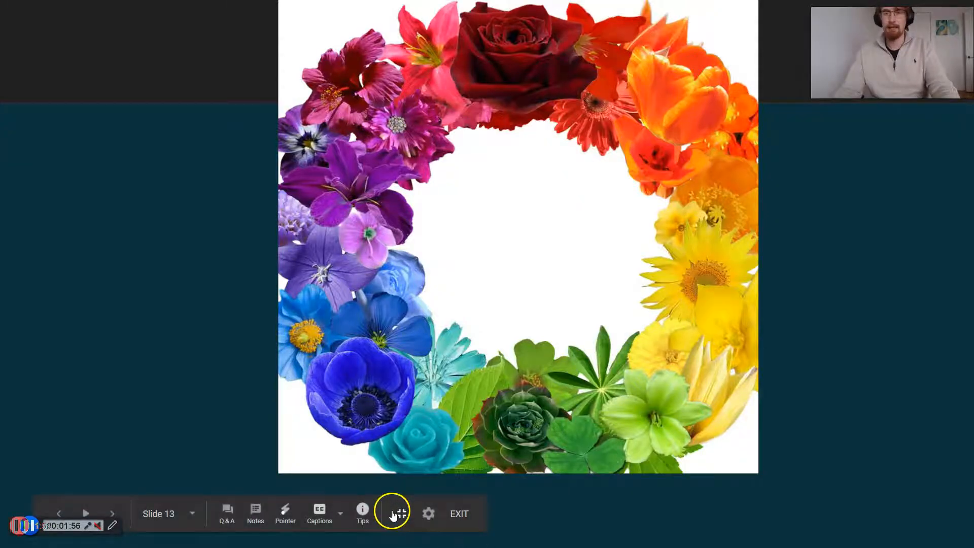
left_click(31, 524)
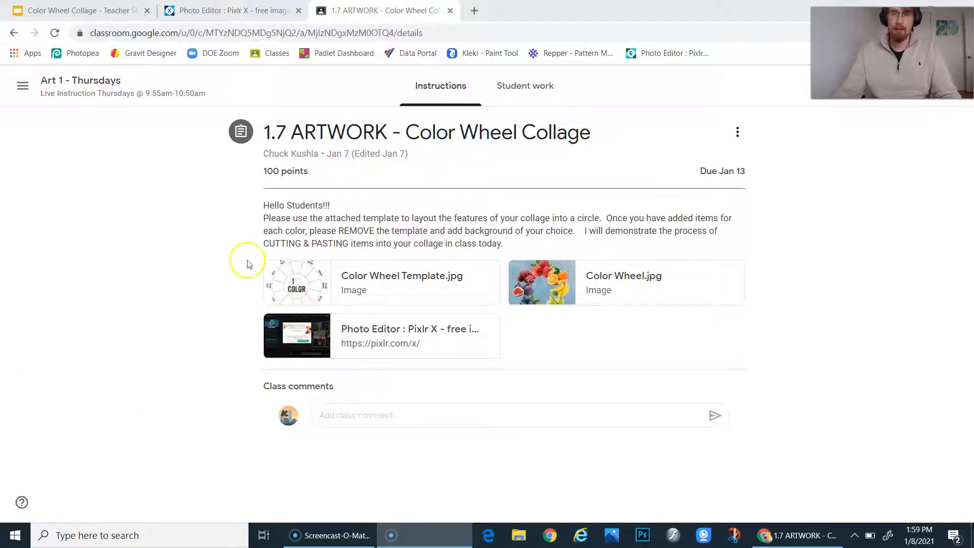
- Save the assignment's Color Wheel Template image to the Desktop as Color Wheel Template (1) and close its preview
left_click(388, 277)
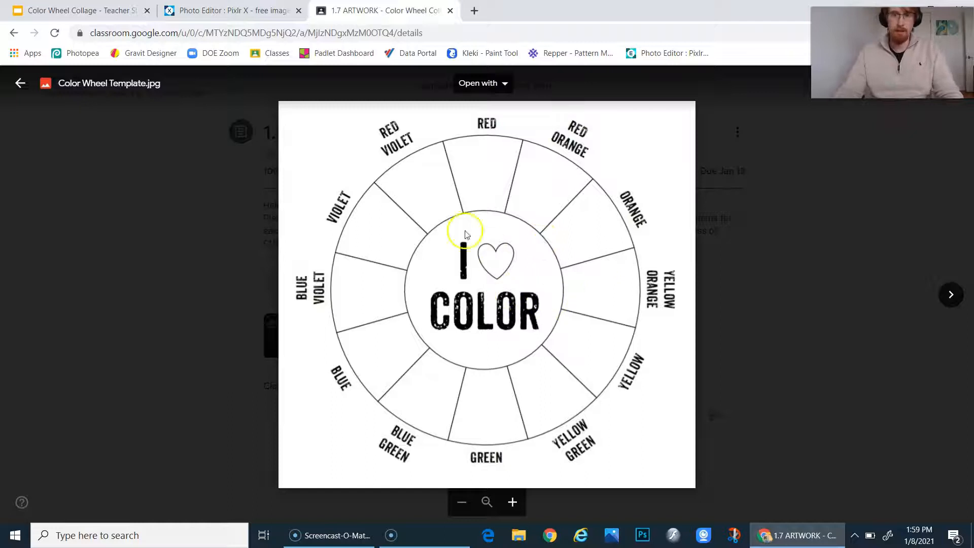
right_click(502, 297)
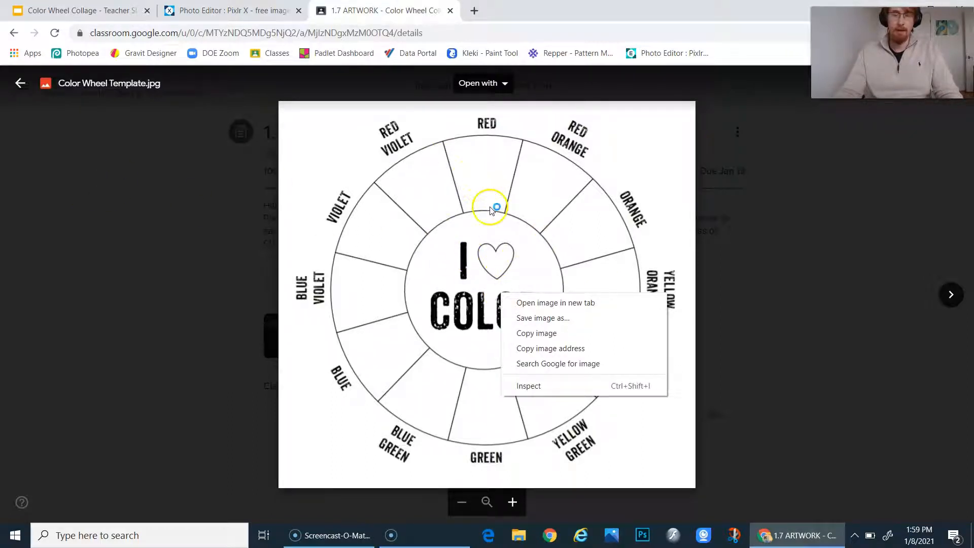
left_click(537, 320)
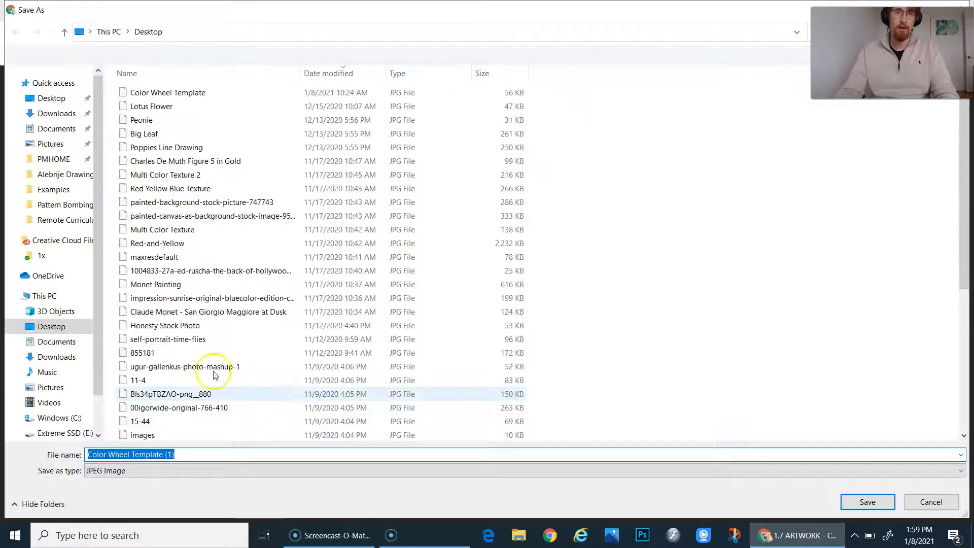
left_click(64, 101)
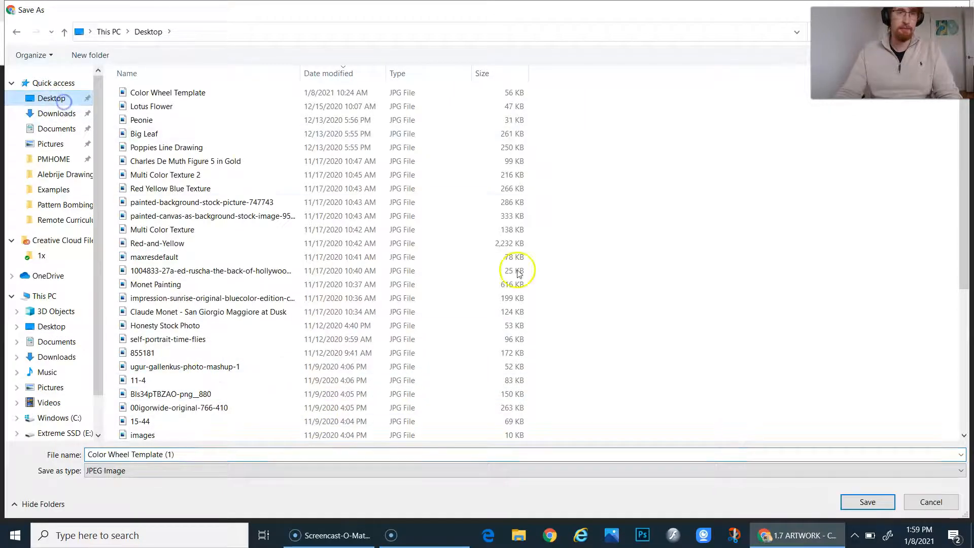
left_click(869, 503)
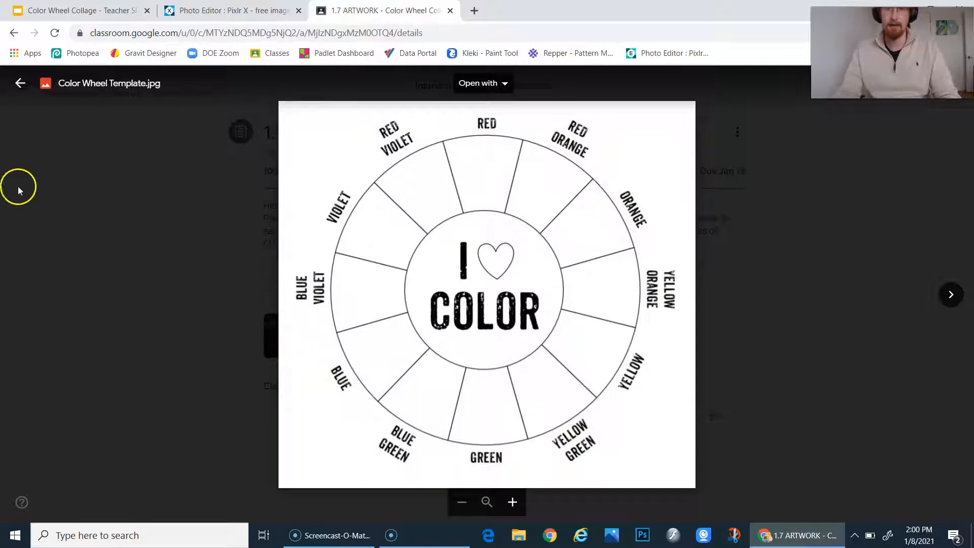
left_click(17, 86)
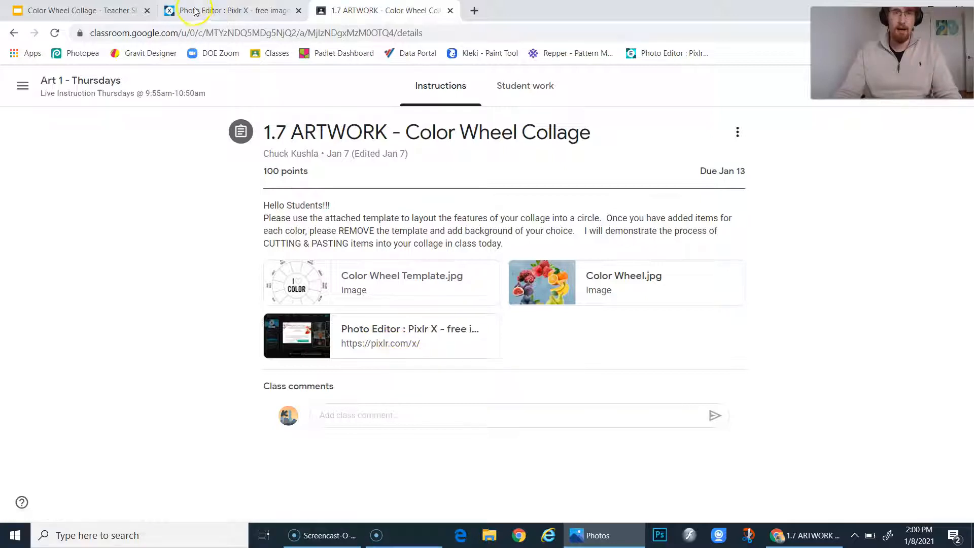
- Switch to Pixlr X and start a new image from the Square HiMed 2048x2048 preset
left_click(227, 8)
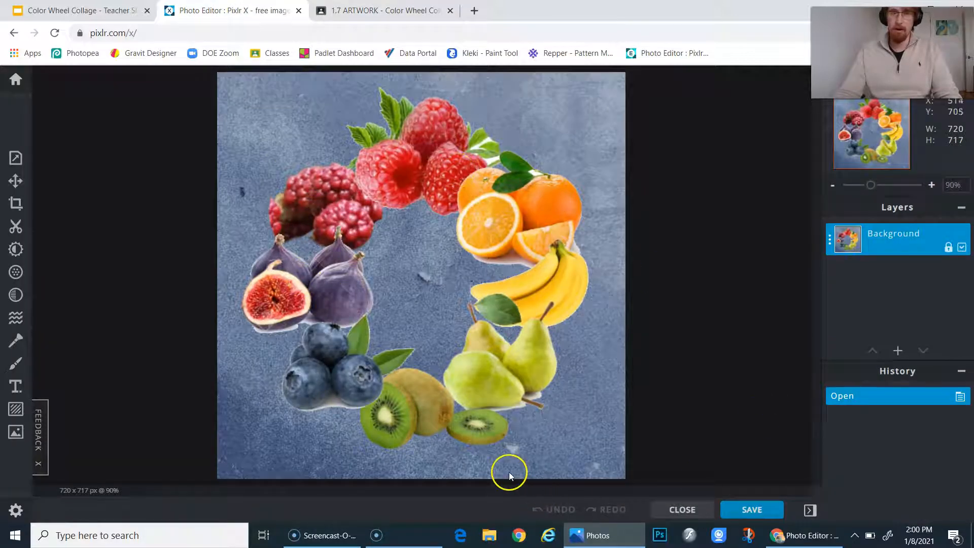
left_click(13, 104)
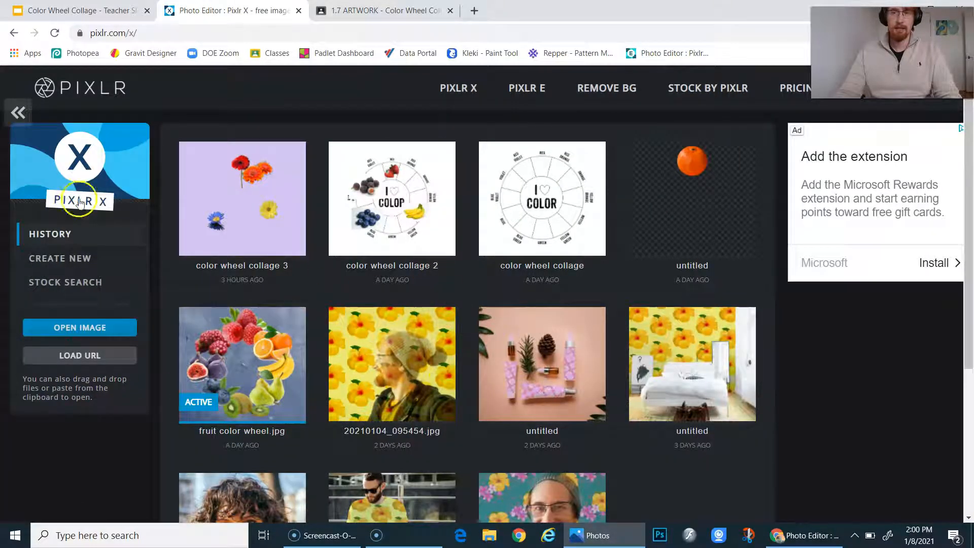
left_click(71, 267)
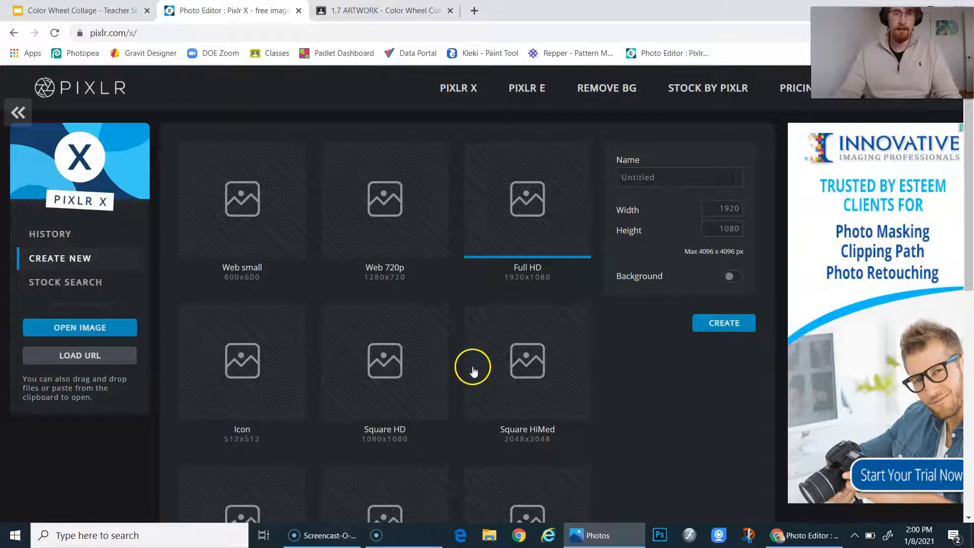
left_click(507, 356)
left_click(376, 359)
left_click(546, 369)
scroll(510, 346, "down", 5)
scroll(511, 353, "up", 5)
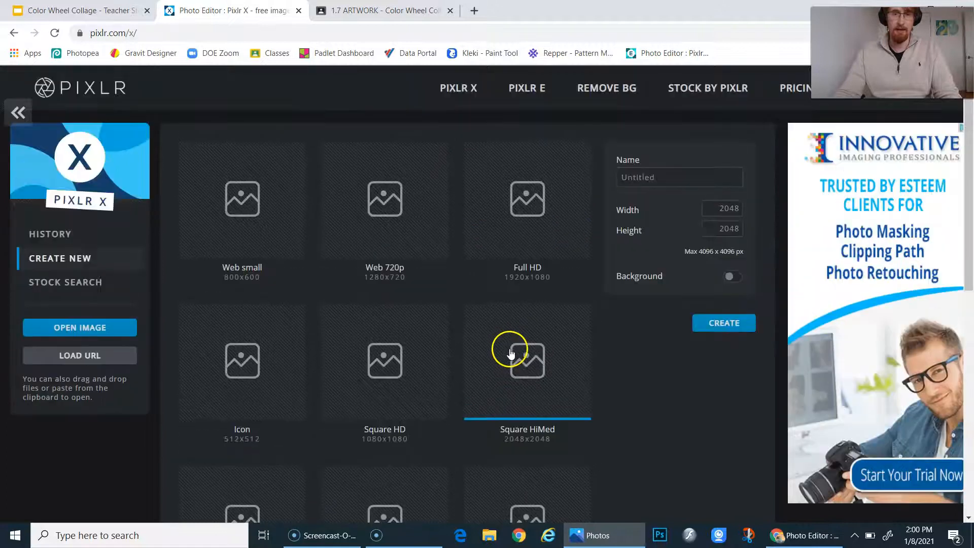
scroll(370, 413, "down", 4)
scroll(435, 409, "up", 4)
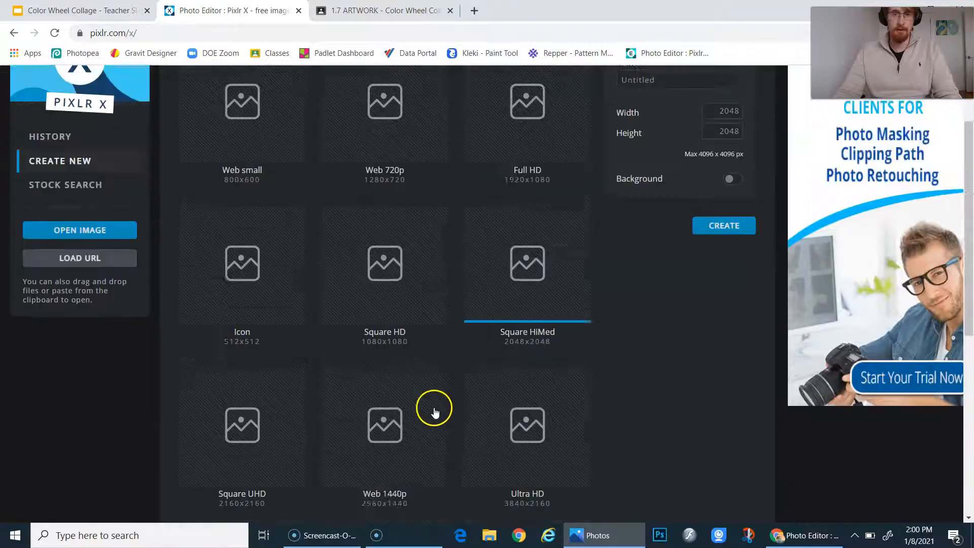
- Set the new image to 2000 x 2000 px, name it Color Wheel Collage and create it
left_click(719, 206)
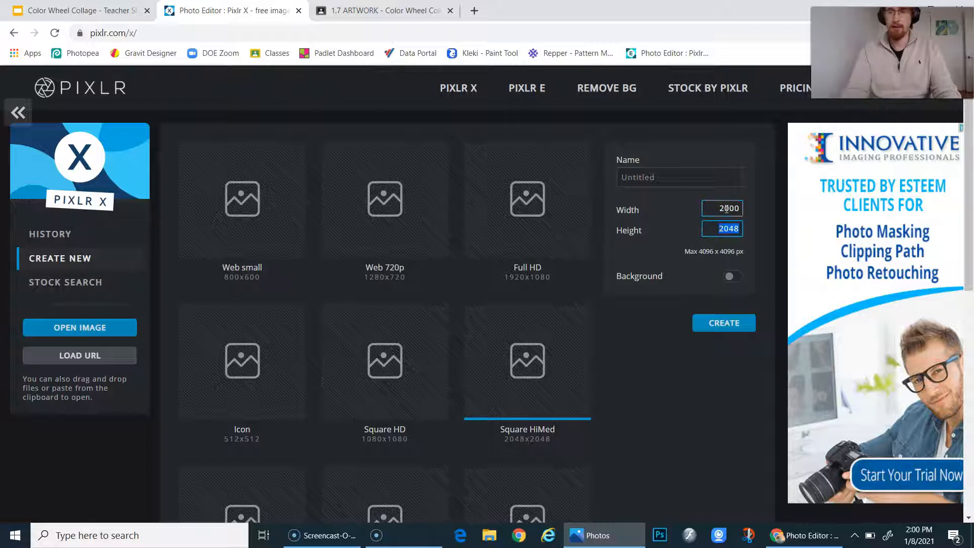
key("Tab")
left_click(675, 180)
type("Color Wheel Collage")
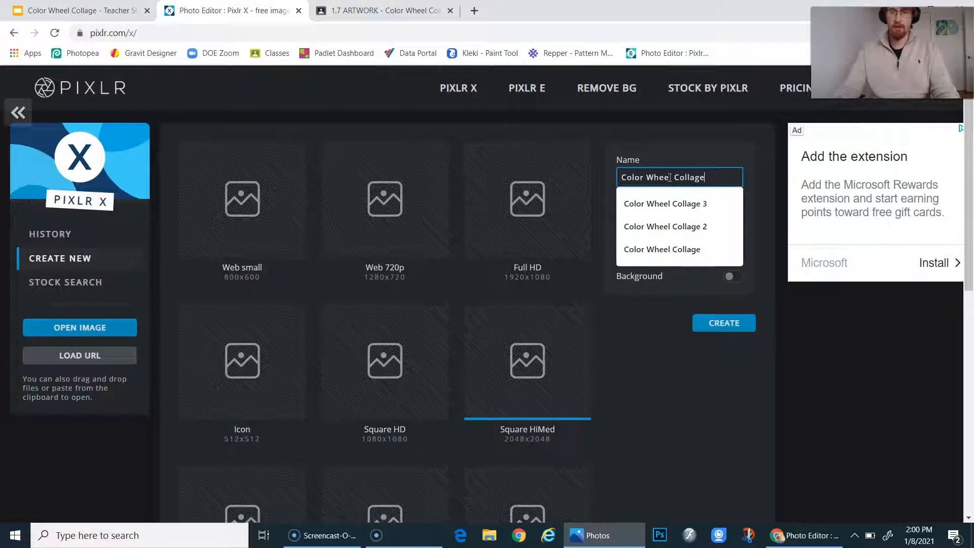
left_click(738, 338)
left_click(731, 328)
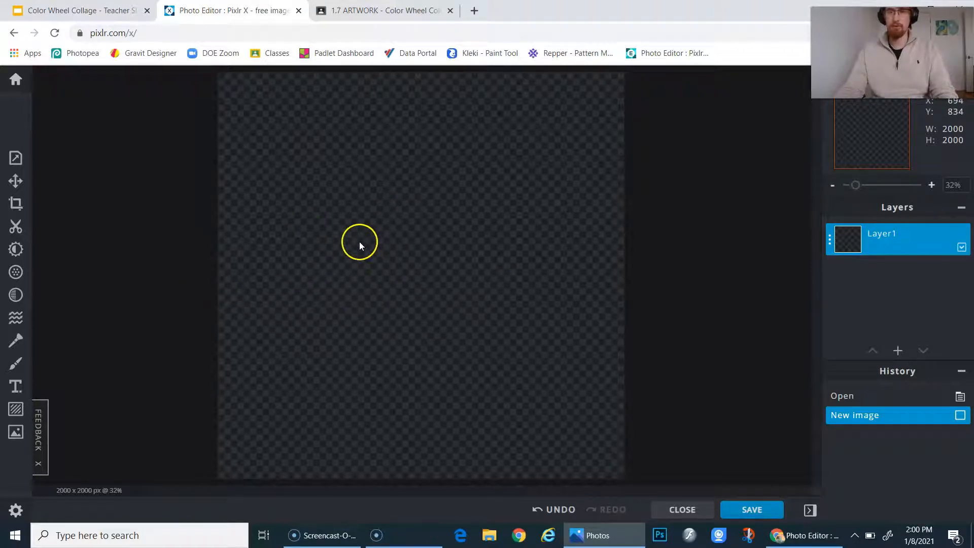
- Turn on the canvas background and set its color to pale violet #E3D5FF
left_click(16, 162)
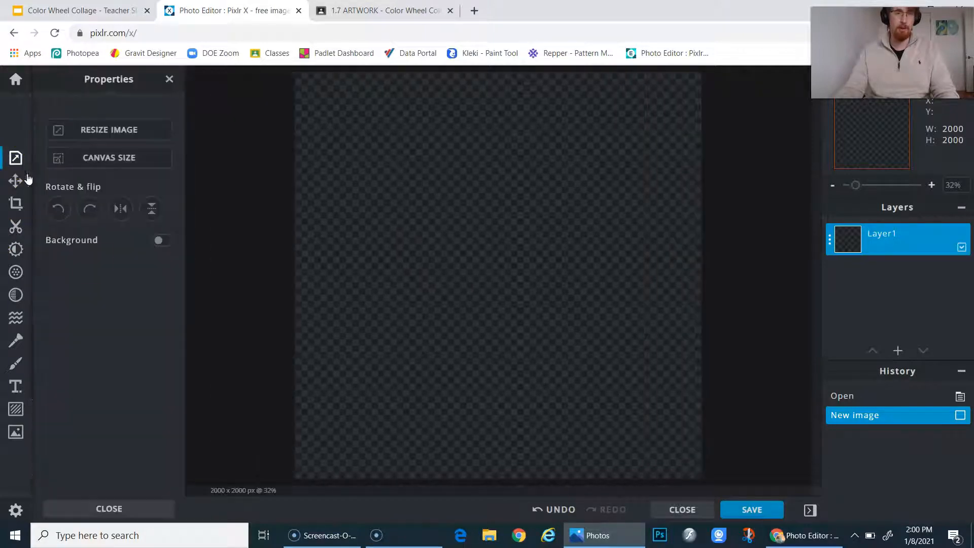
left_click(161, 240)
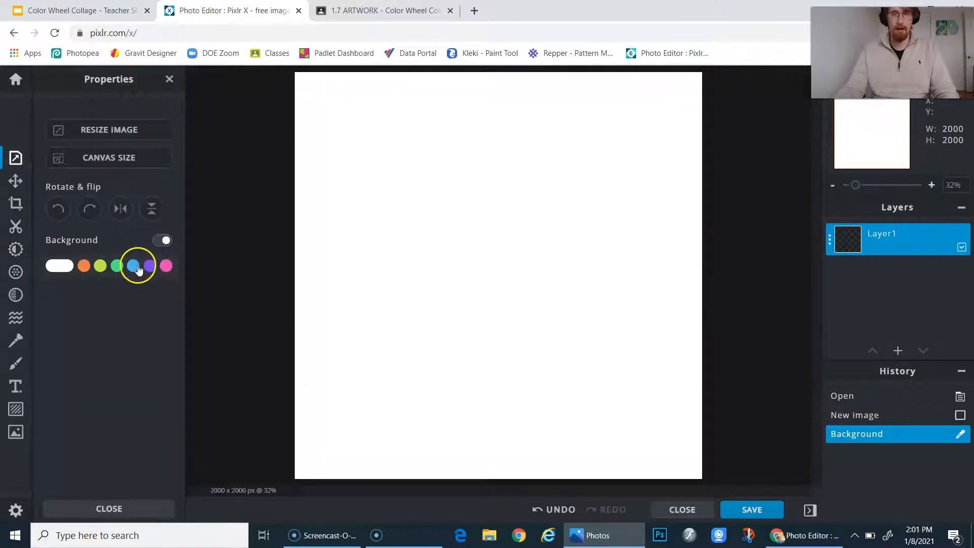
left_click(84, 267)
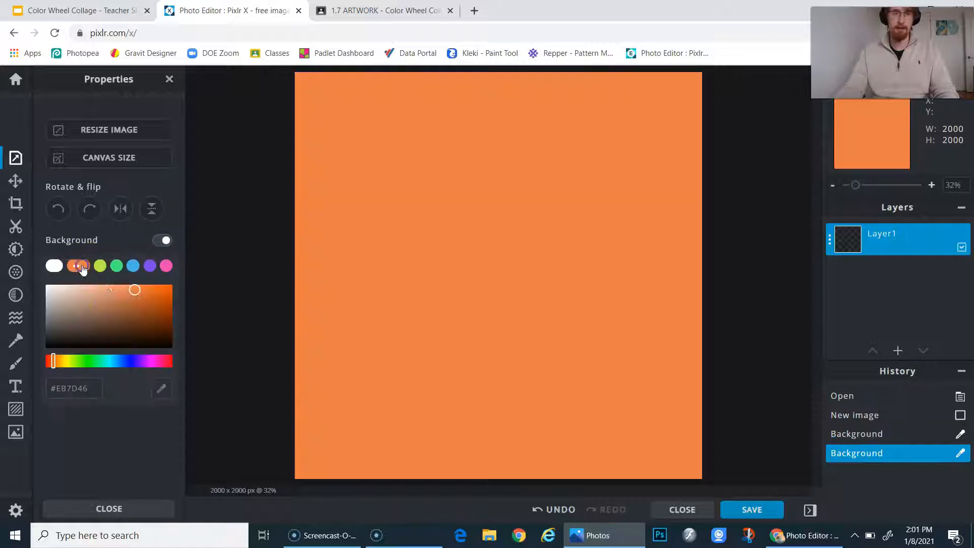
left_click_drag(121, 290, 68, 278)
left_click(117, 265)
left_click(150, 268)
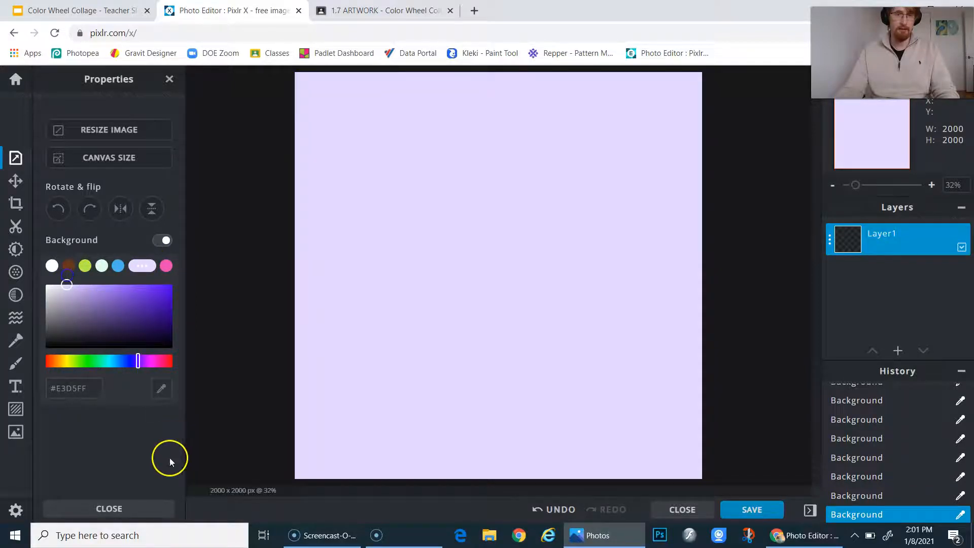
left_click(170, 79)
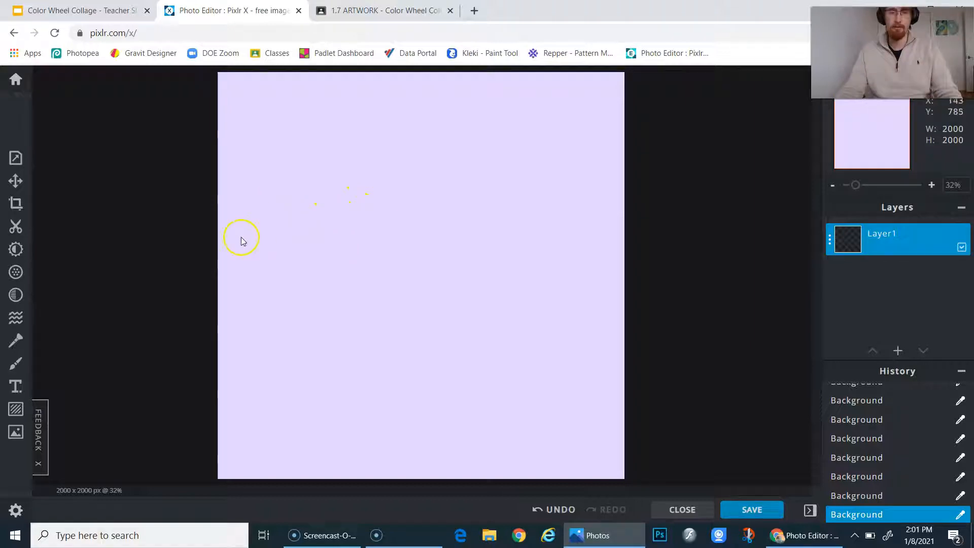
- Add the Color Wheel Template (1) image from the Desktop as a layer in the current document
left_click(15, 436)
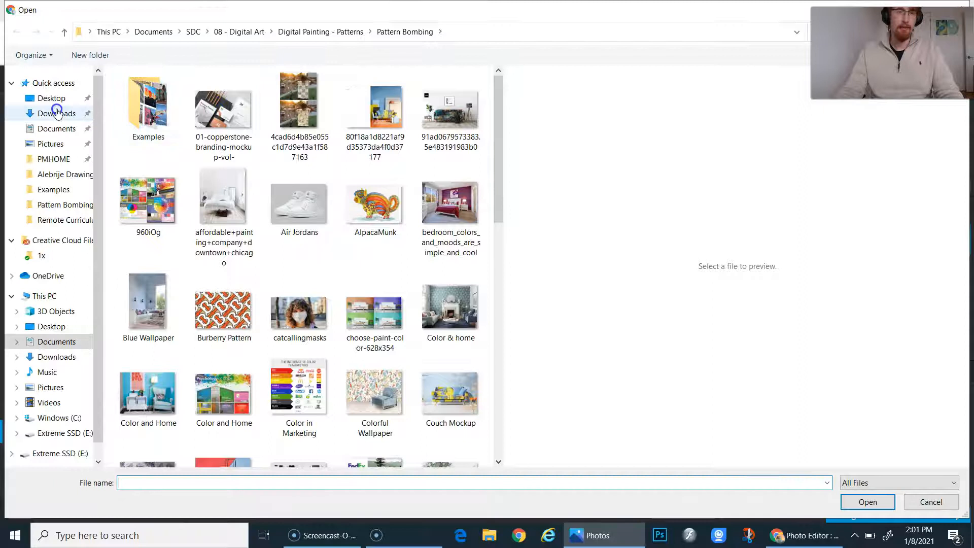
left_click(57, 113)
left_click(49, 99)
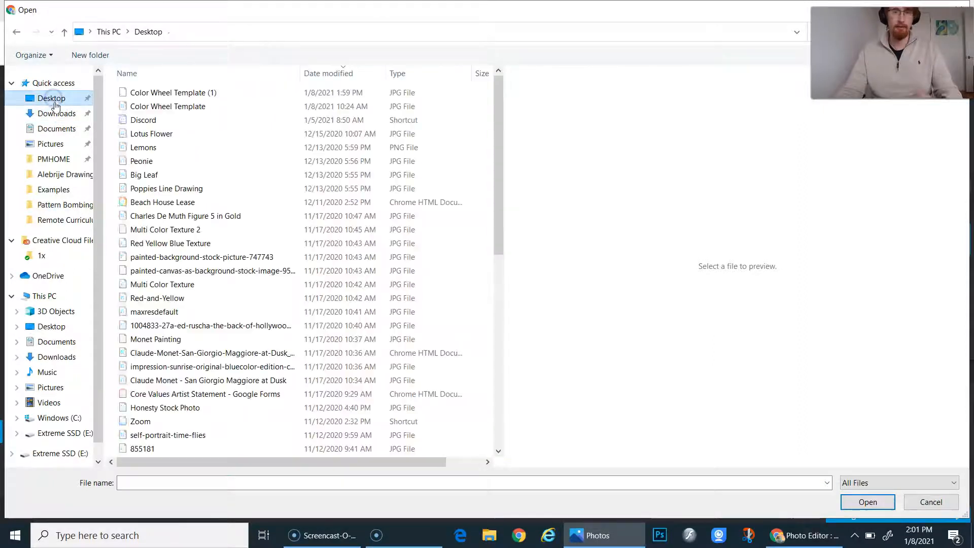
left_click(212, 95)
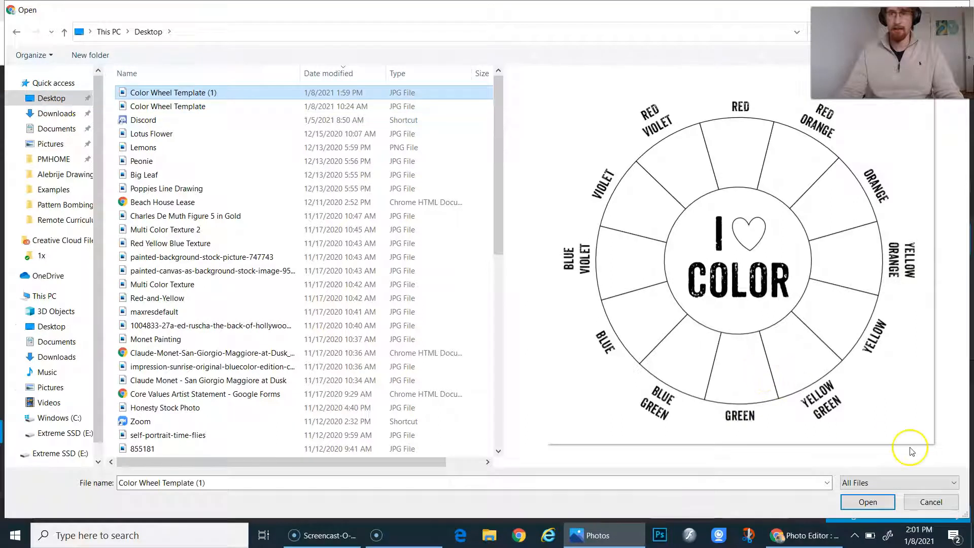
left_click(869, 507)
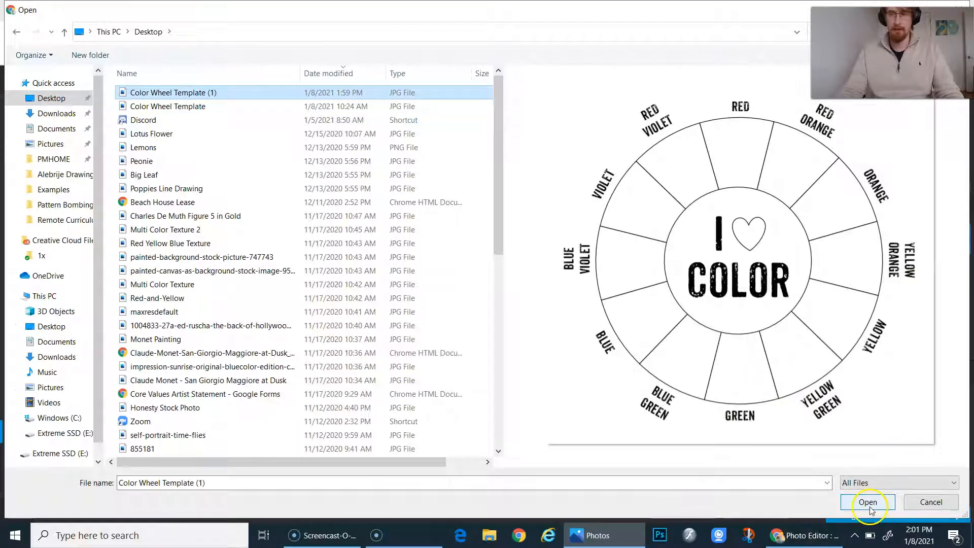
left_click(872, 508)
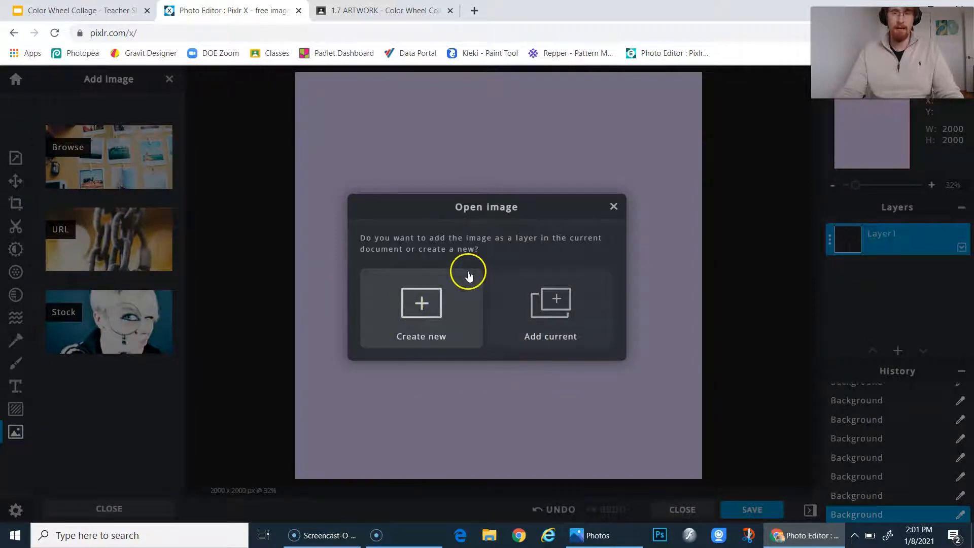
left_click(561, 302)
- Enlarge the color wheel template and center it on the canvas, leaving a narrow background margin all around
left_click_drag(488, 297, 400, 213)
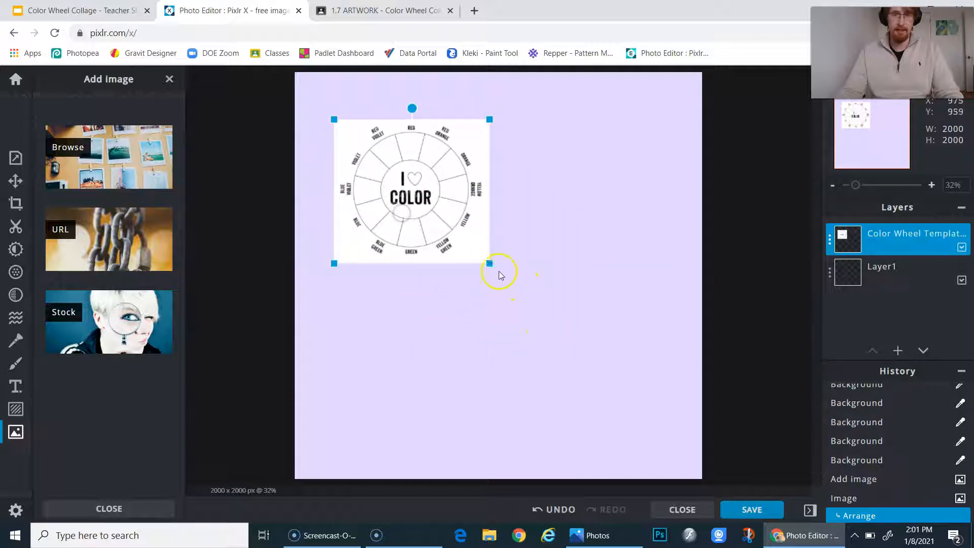
left_click_drag(488, 261, 658, 422)
left_click_drag(510, 321, 510, 322)
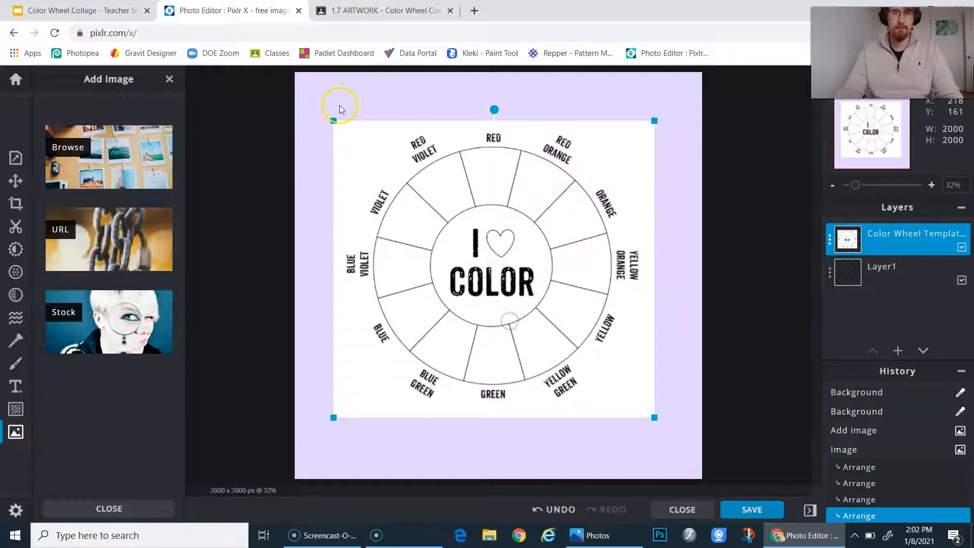
left_click_drag(334, 119, 320, 111)
left_click(592, 381)
left_click_drag(653, 417, 674, 431)
left_click_drag(570, 266, 570, 263)
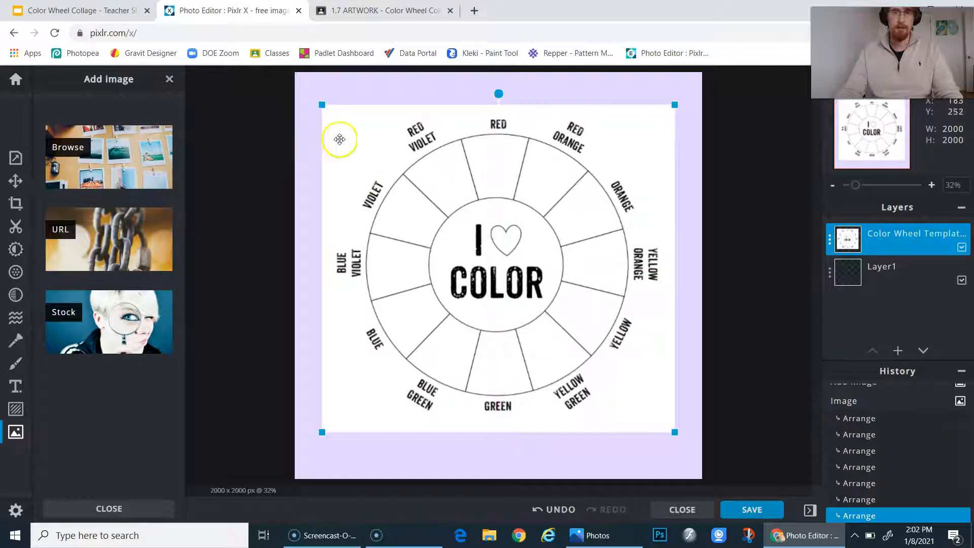
left_click_drag(474, 356, 474, 364)
left_click(395, 329)
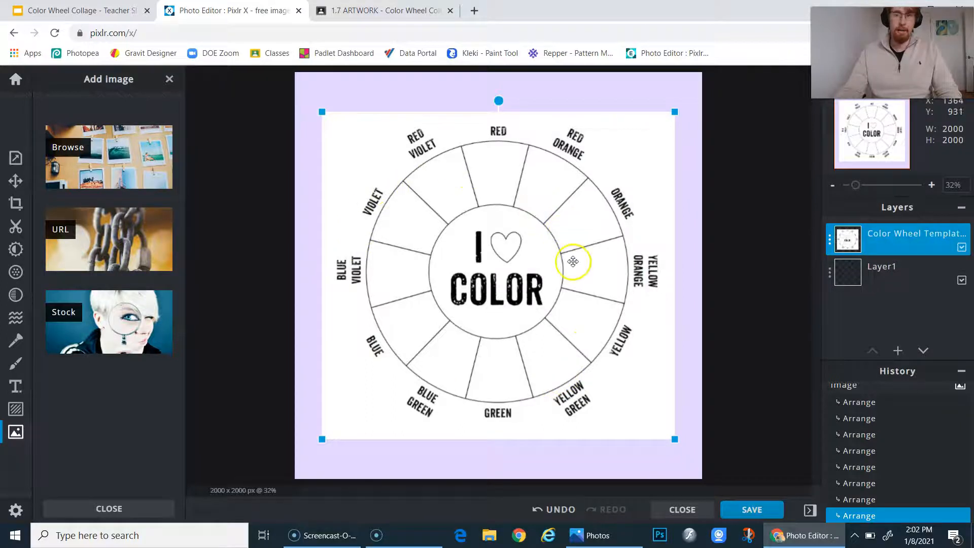
- Switch to the Color Wheel Collage teacher slides and examine the themed sneaker pictures collected from slide 16 onward
left_click(84, 10)
scroll(59, 253, "down", 6)
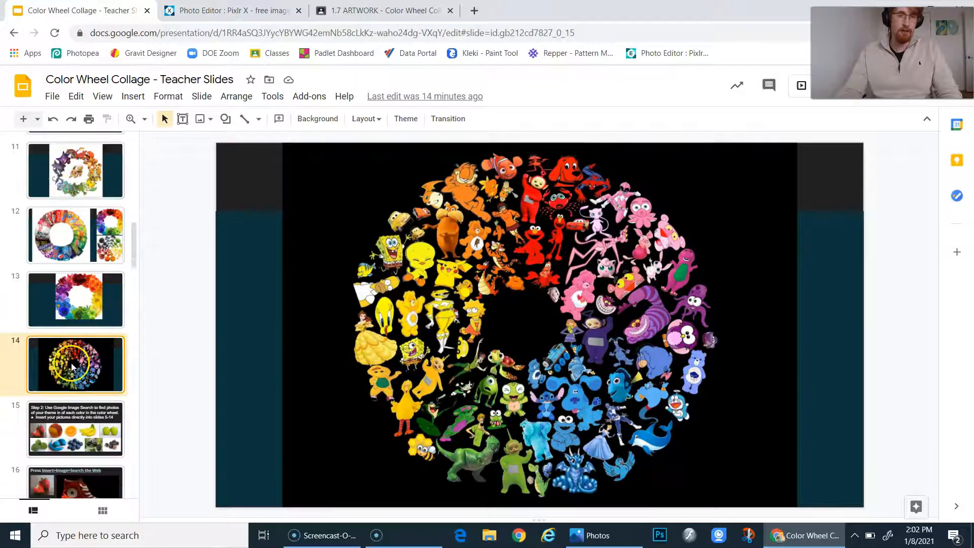
left_click(98, 275)
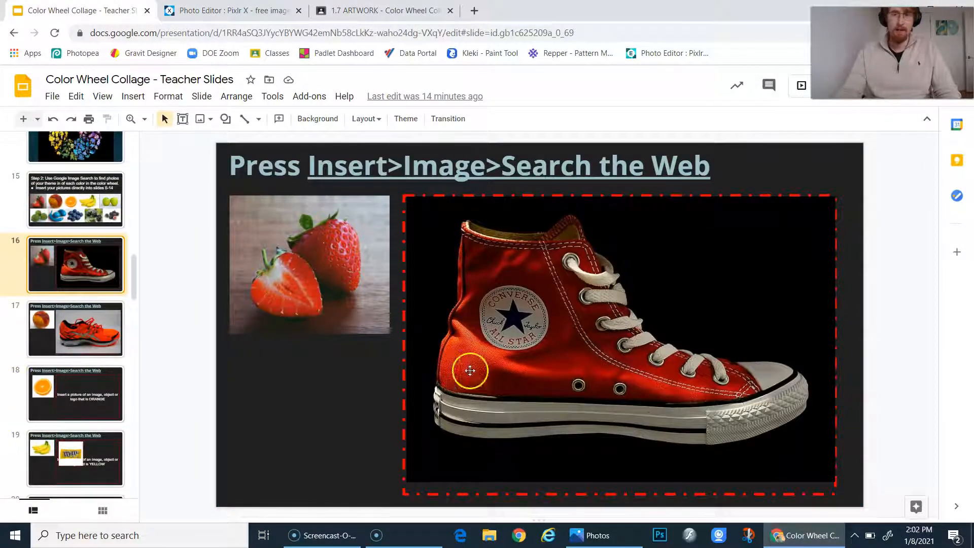
left_click(251, 268)
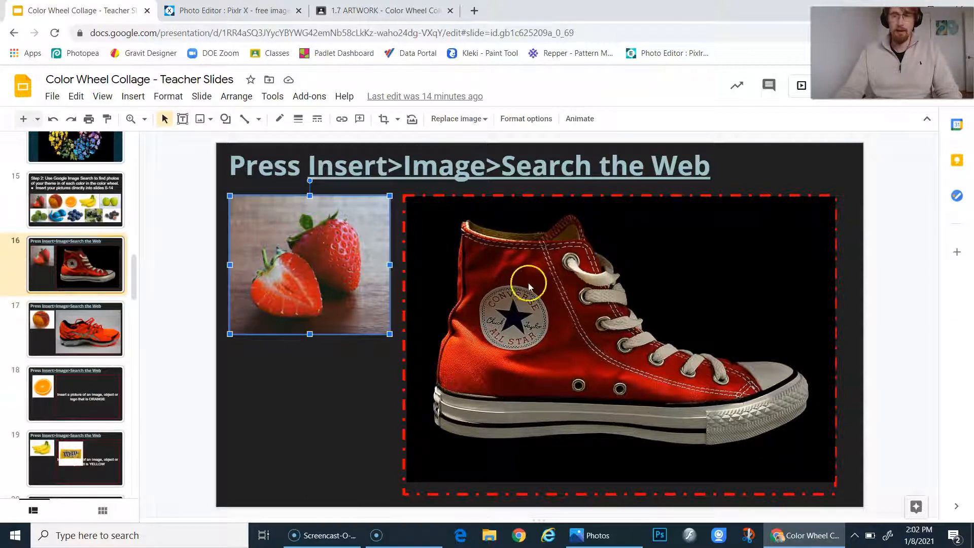
left_click(81, 326)
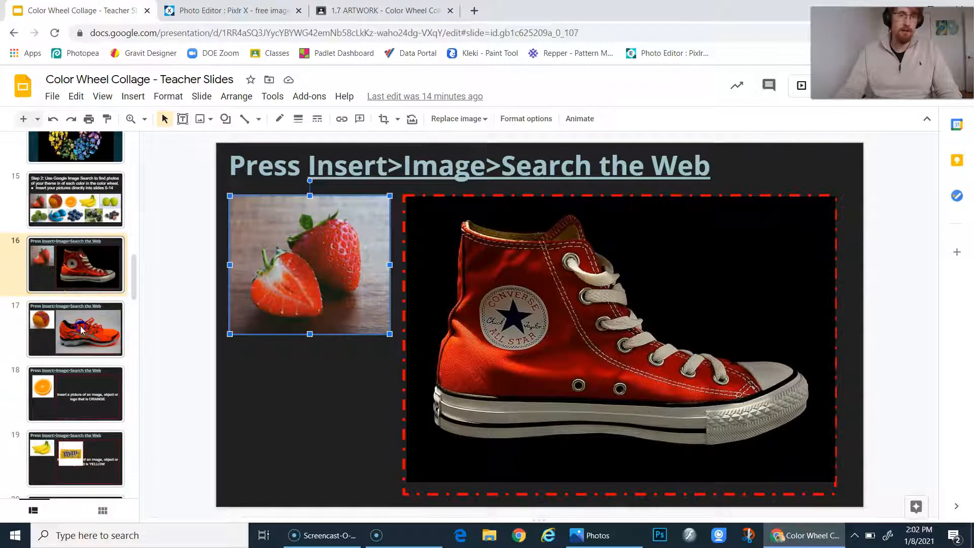
left_click(106, 270)
left_click(90, 349)
left_click(96, 265)
left_click(90, 320)
left_click(95, 285)
left_click(85, 336)
left_click(95, 278)
left_click(98, 333)
left_click(90, 284)
- Copy the red Converse sneaker picture from slide 16
left_click(500, 324)
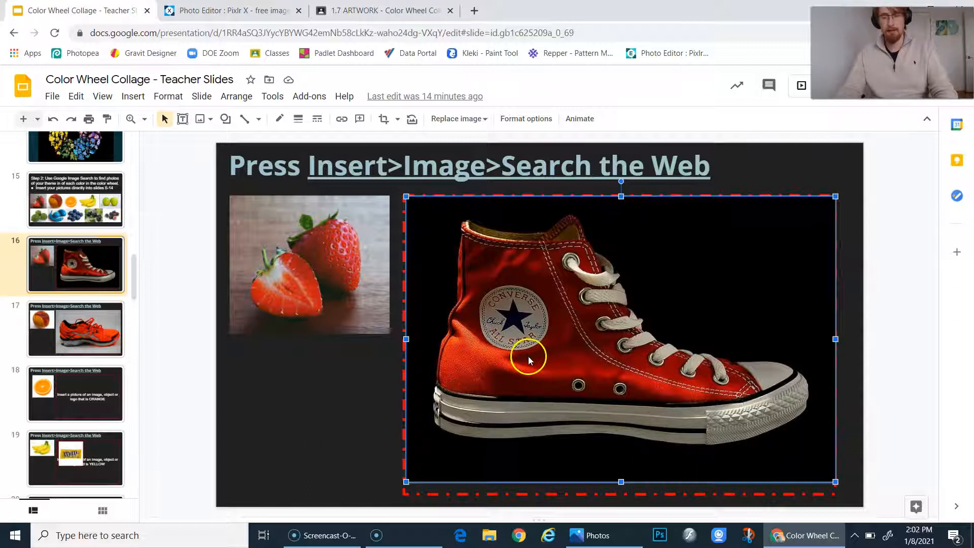
right_click(495, 328)
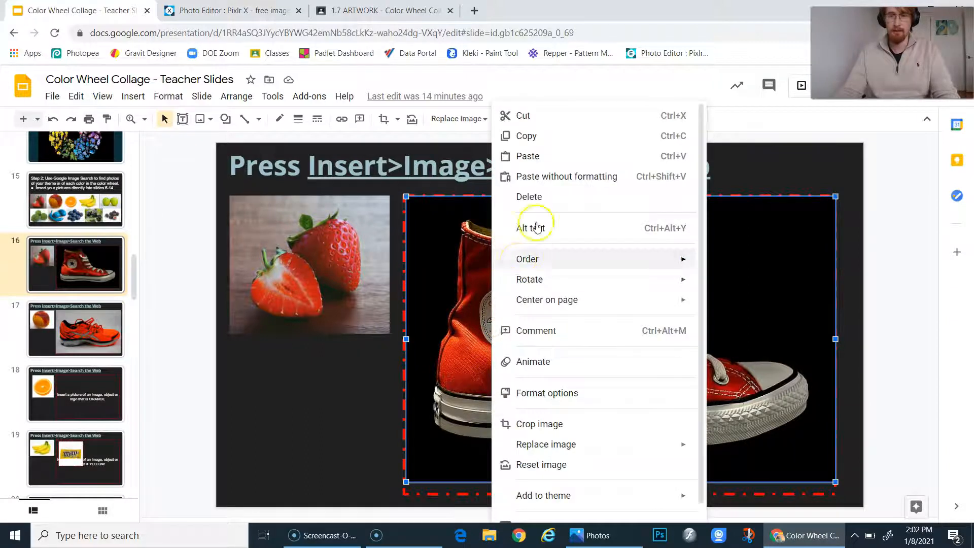
left_click(528, 136)
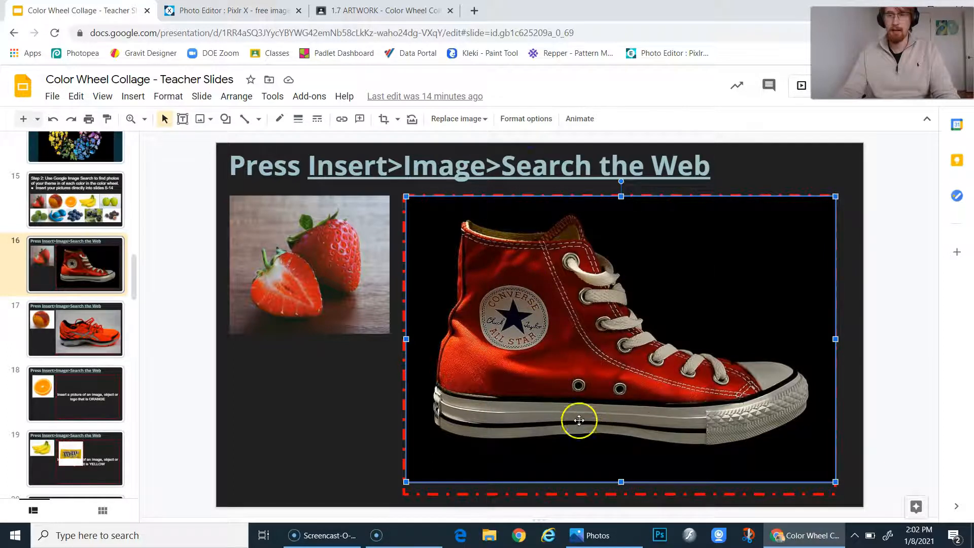
right_click(561, 324)
left_click(604, 136)
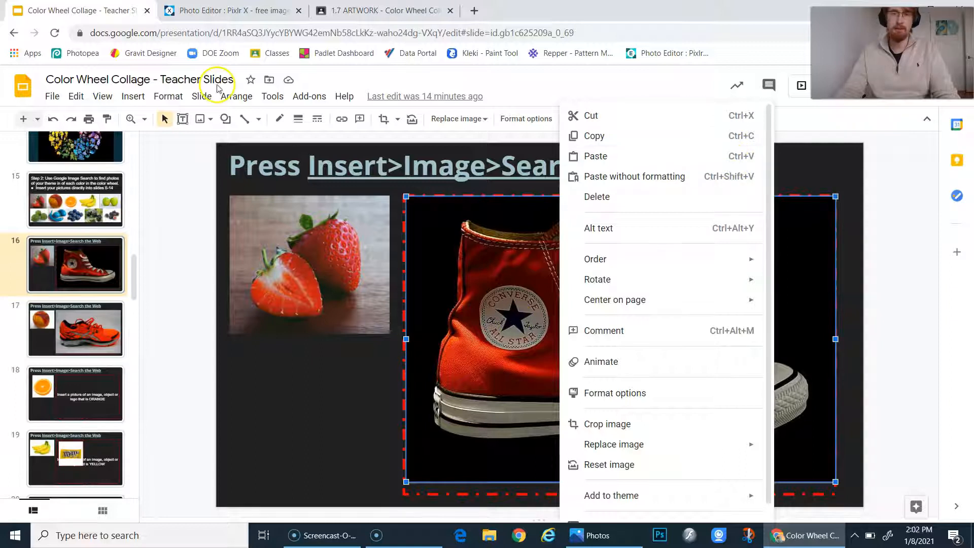
- Switch to Pixlr X, paste the red Converse picture, resize it and place it over the red section of the color wheel
left_click(185, 8)
key("ctrl+v")
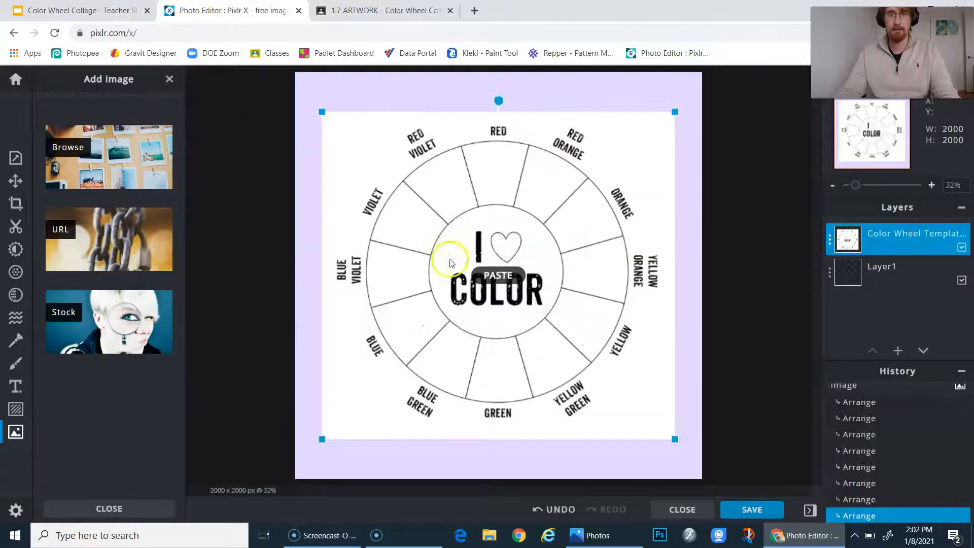
left_click_drag(492, 300, 495, 191)
left_click_drag(409, 240, 427, 232)
left_click_drag(508, 195, 500, 193)
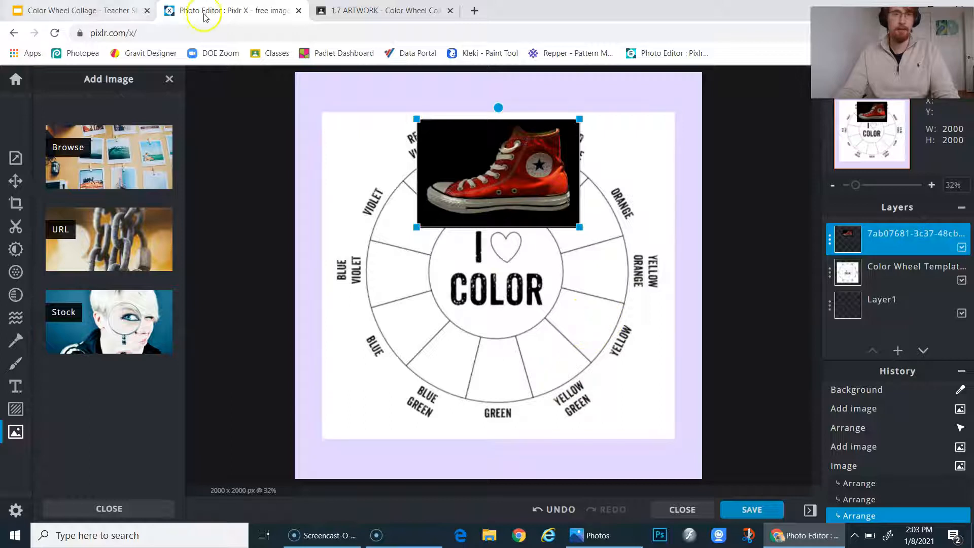
left_click(31, 8)
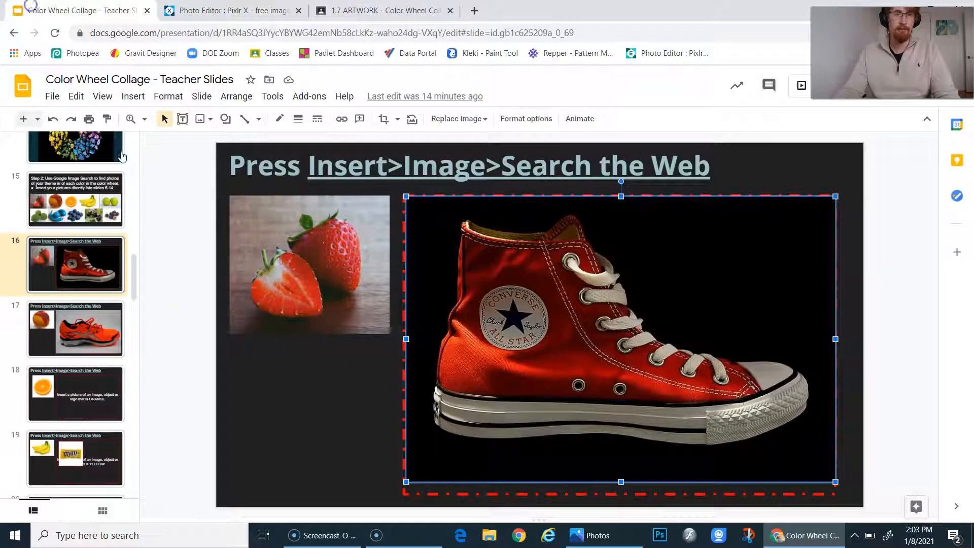
left_click(216, 14)
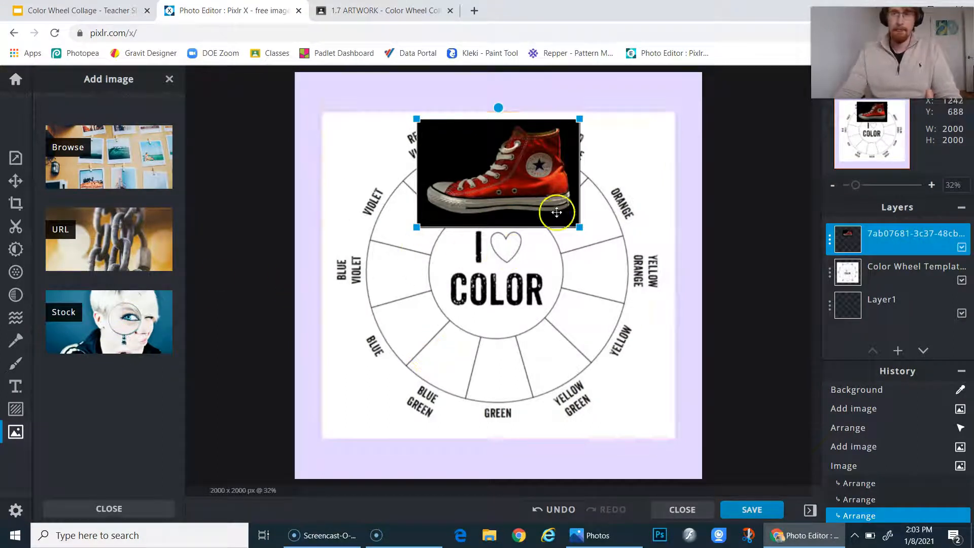
- Search the stock photo library for "yellow sneaker"
left_click(111, 314)
left_click(304, 185)
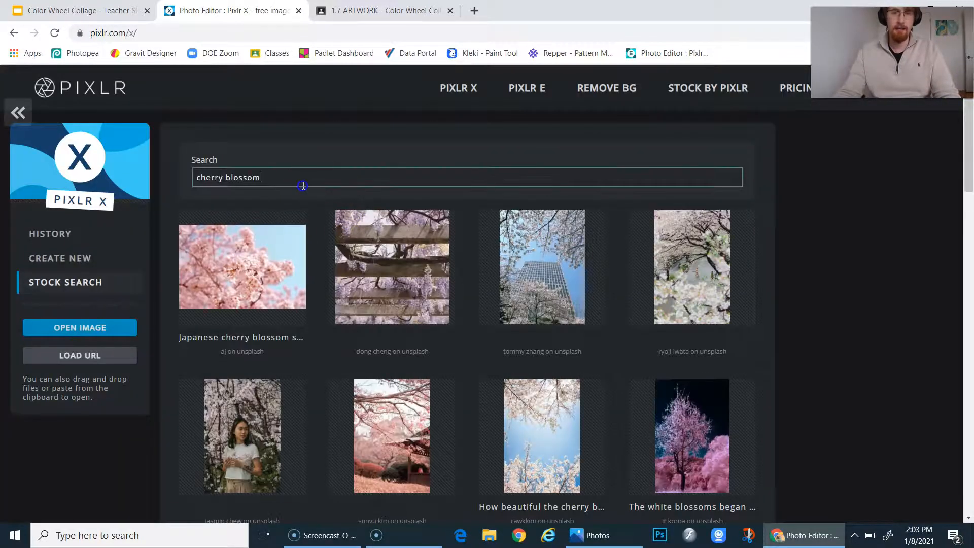
triple_click(304, 186)
type("yello")
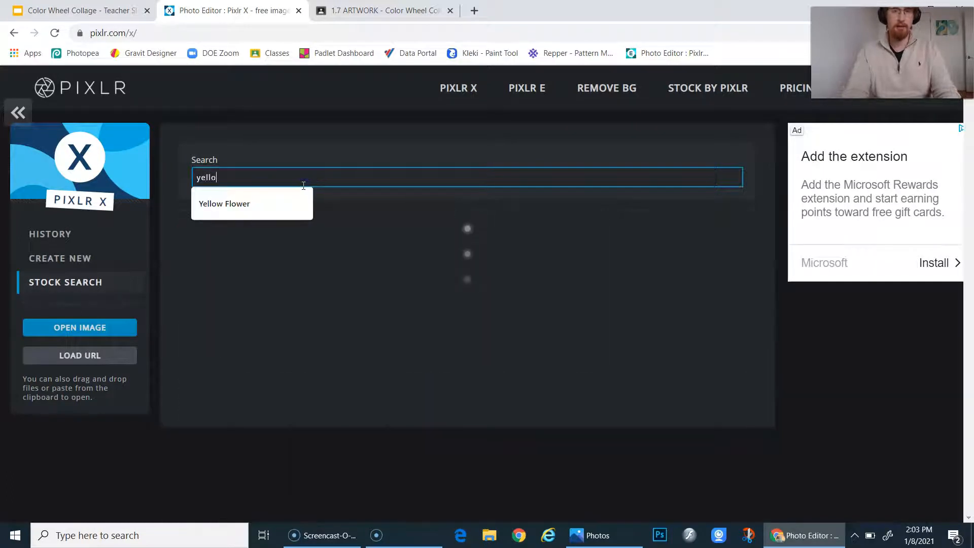
type("w sneaker")
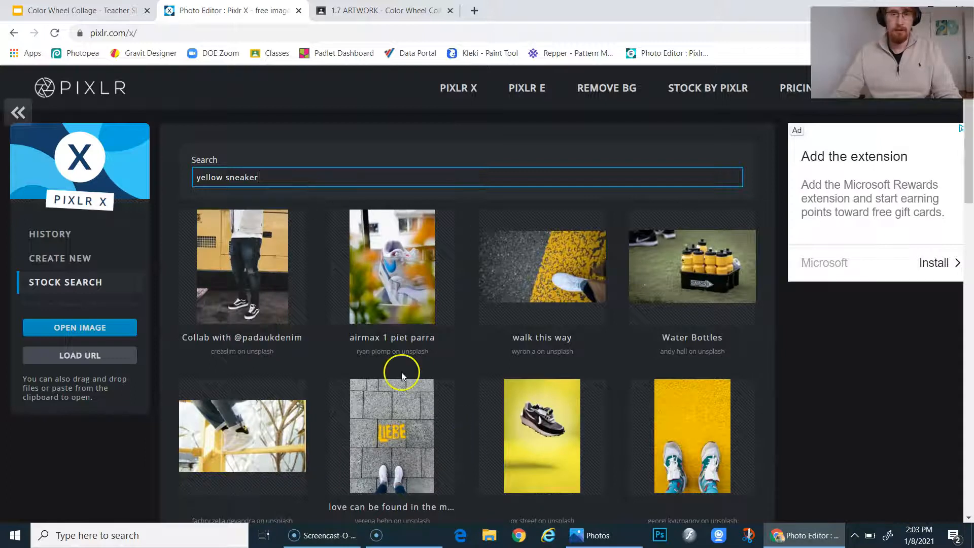
- Add the orange Converse high-top stock photo as a layer in the current document
scroll(571, 394, "down", 7)
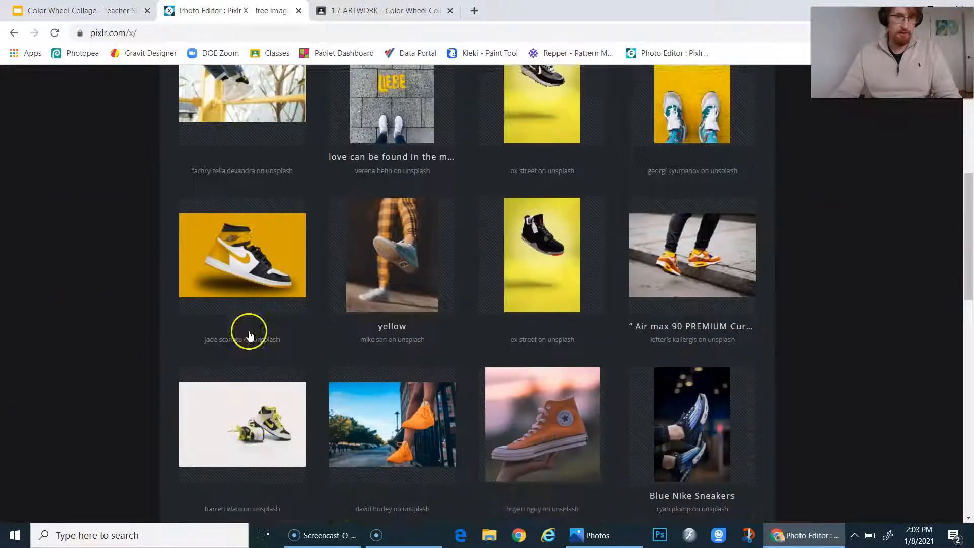
scroll(437, 342, "down", 4)
left_click(543, 187)
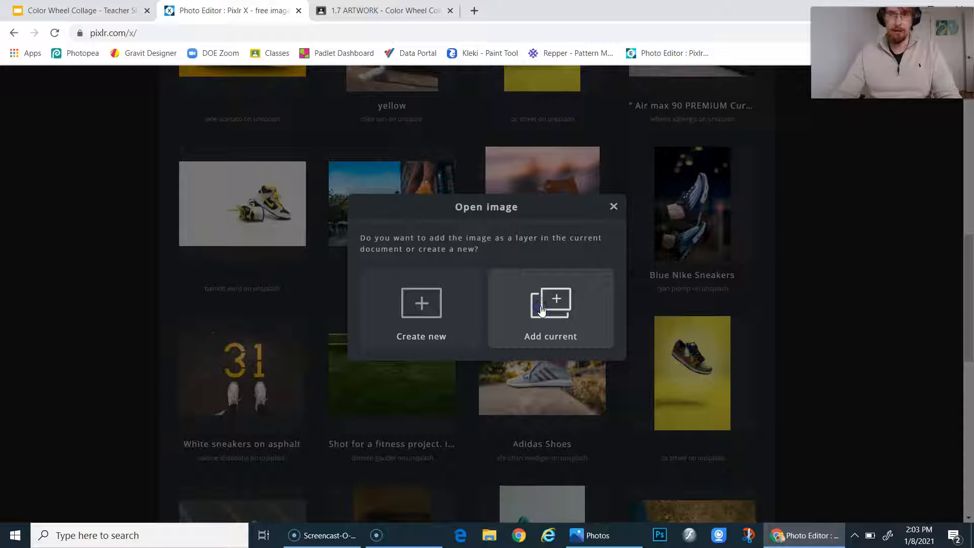
left_click(551, 267)
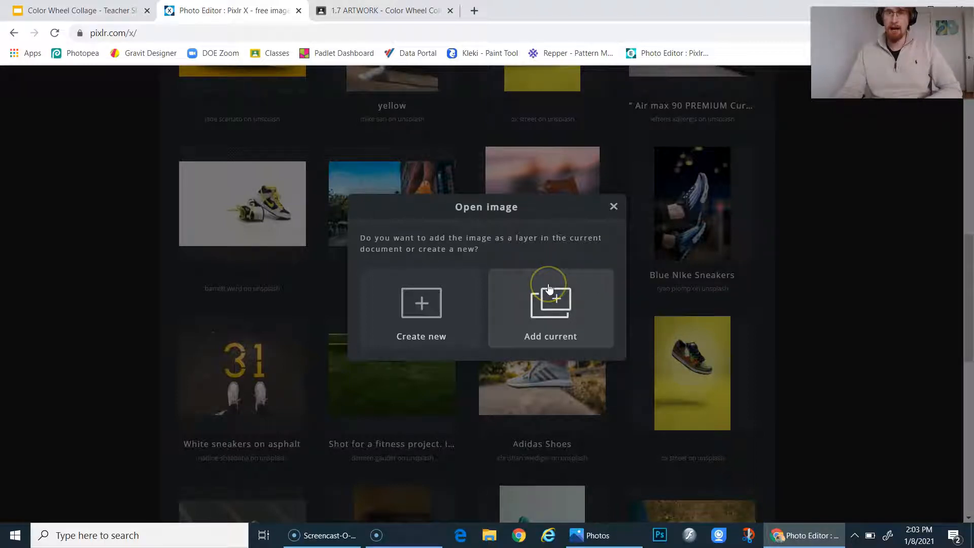
left_click(595, 259)
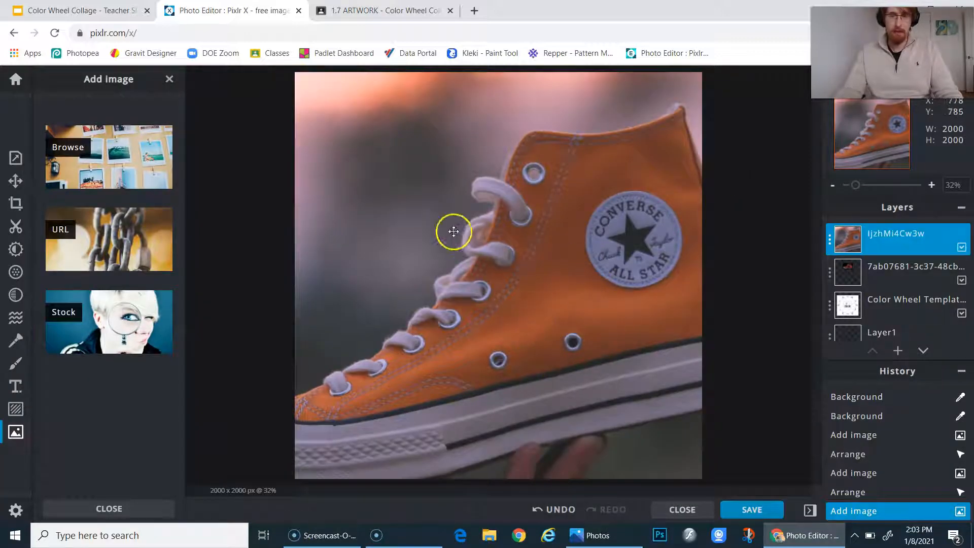
- Shrink the orange Converse picture to about 632 x 632 px and place it over the yellow orange section of the wheel
left_click_drag(467, 264, 664, 409)
left_click_drag(538, 243, 544, 312)
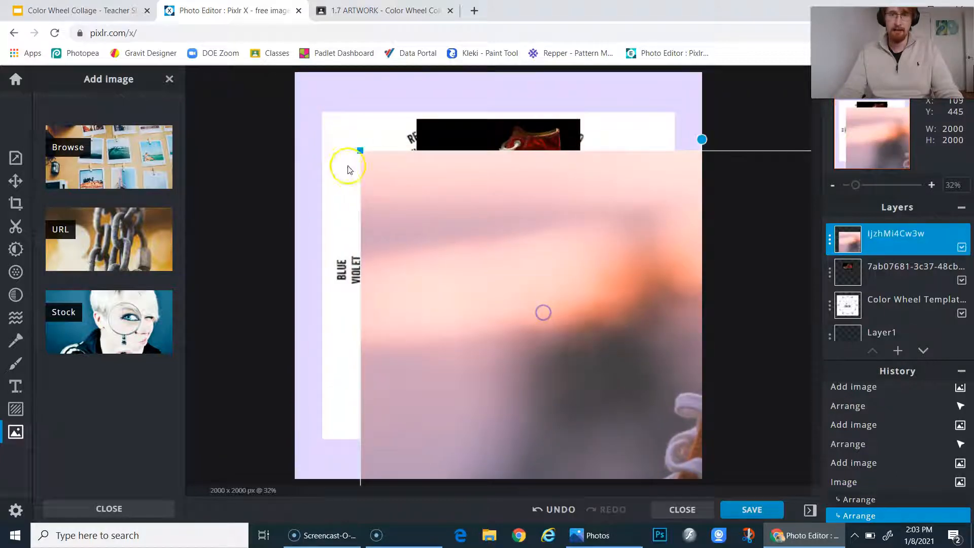
left_click_drag(358, 148, 442, 200)
left_click_drag(342, 129, 534, 316)
left_click_drag(653, 419, 503, 246)
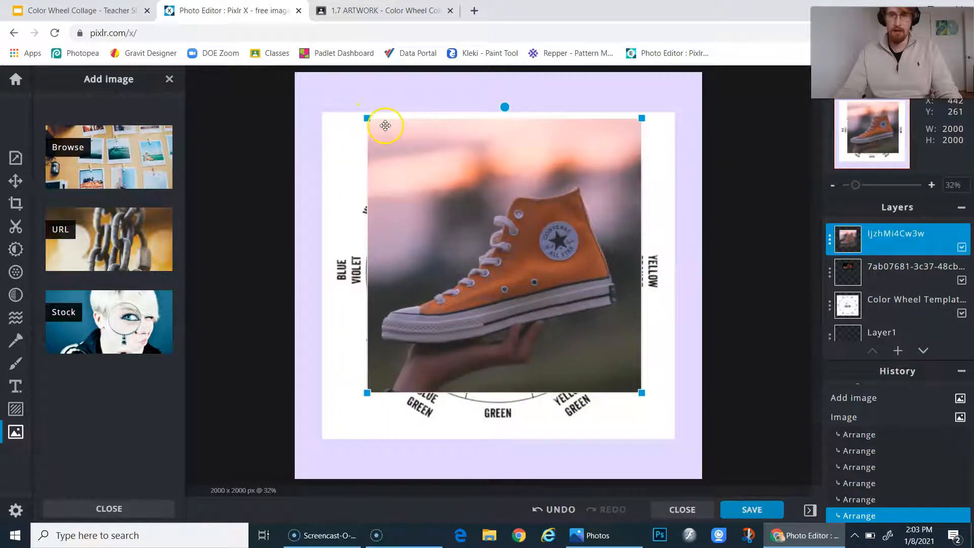
left_click_drag(367, 118, 496, 245)
left_click_drag(577, 341, 606, 283)
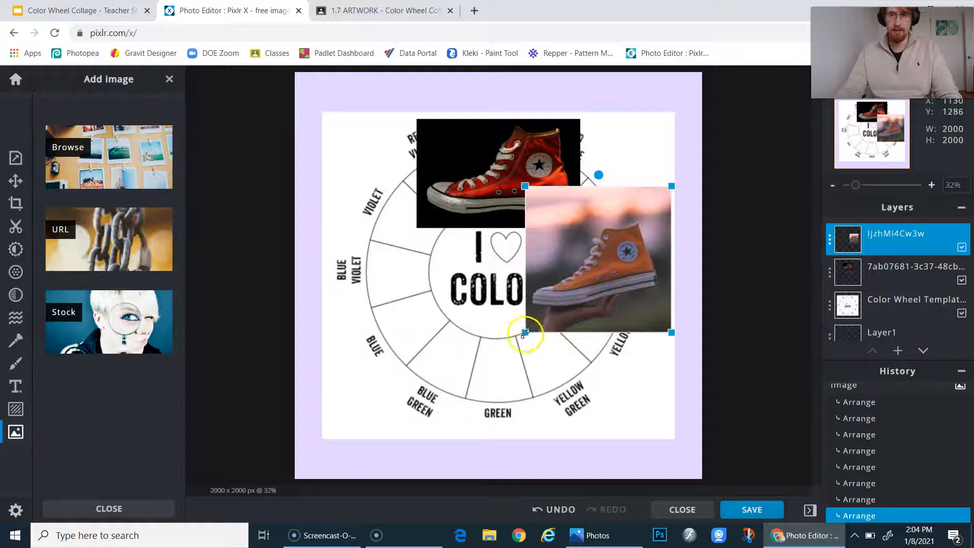
left_click_drag(525, 333, 539, 321)
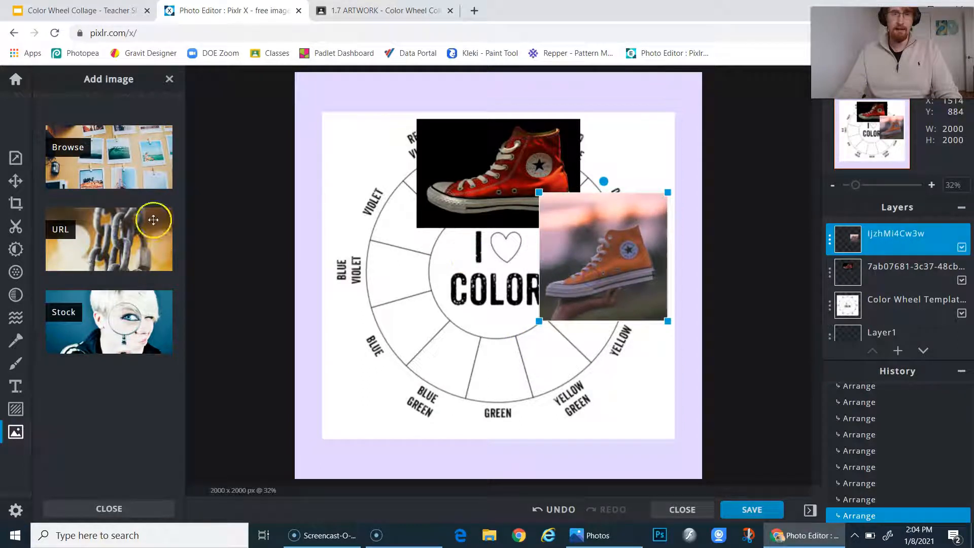
mouse_move(633, 283)
left_mouse_down()
mouse_move(627, 277)
mouse_move(632, 284)
left_mouse_up()
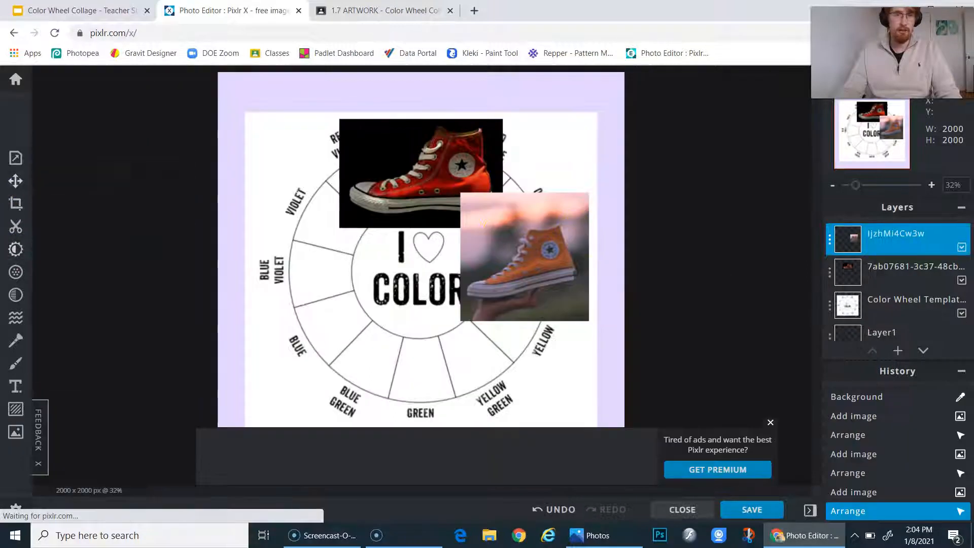
- Try flipping the orange Converse picture horizontally and vertically, returning it to its original orientation
left_click(16, 180)
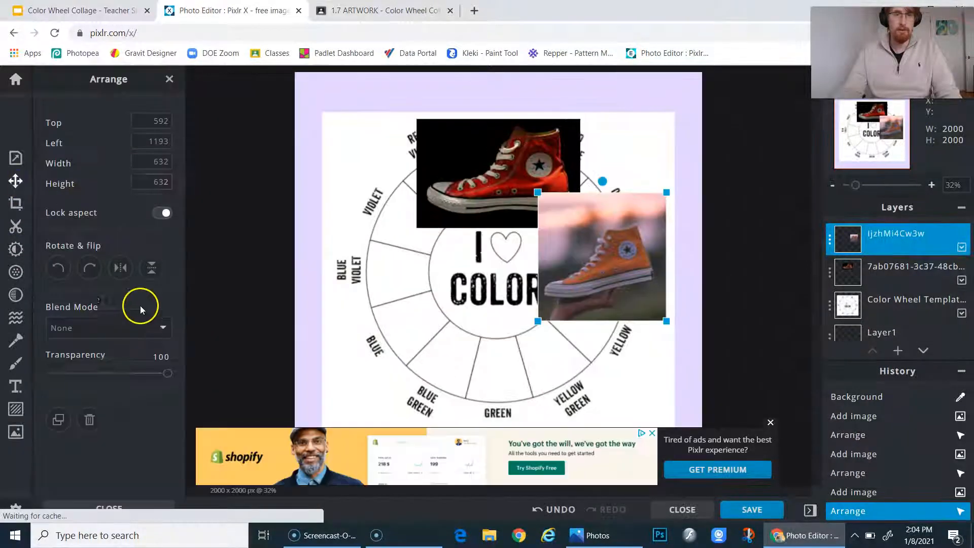
left_click(122, 269)
left_click(122, 269)
left_click(149, 268)
left_click(142, 270)
left_click(126, 270)
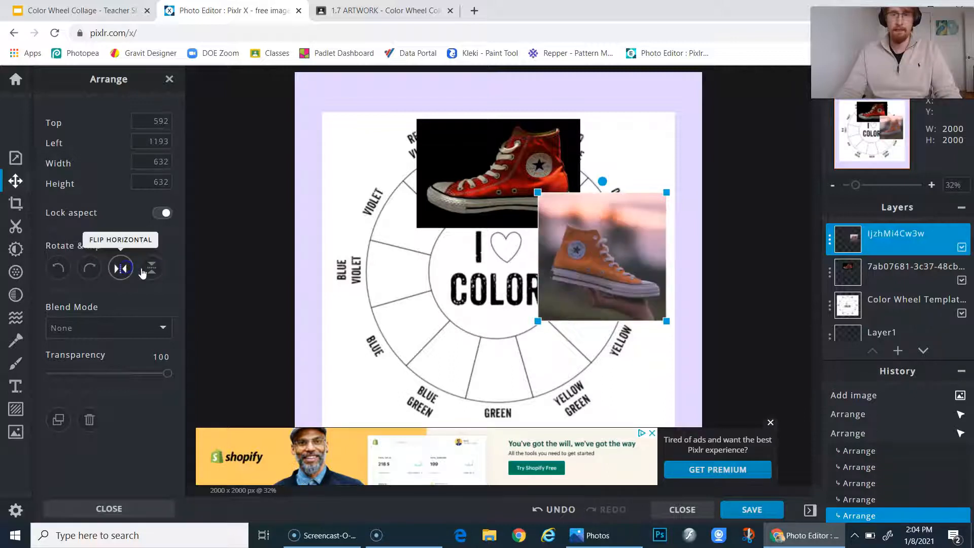
left_click(127, 268)
left_click(148, 271)
left_click(149, 275)
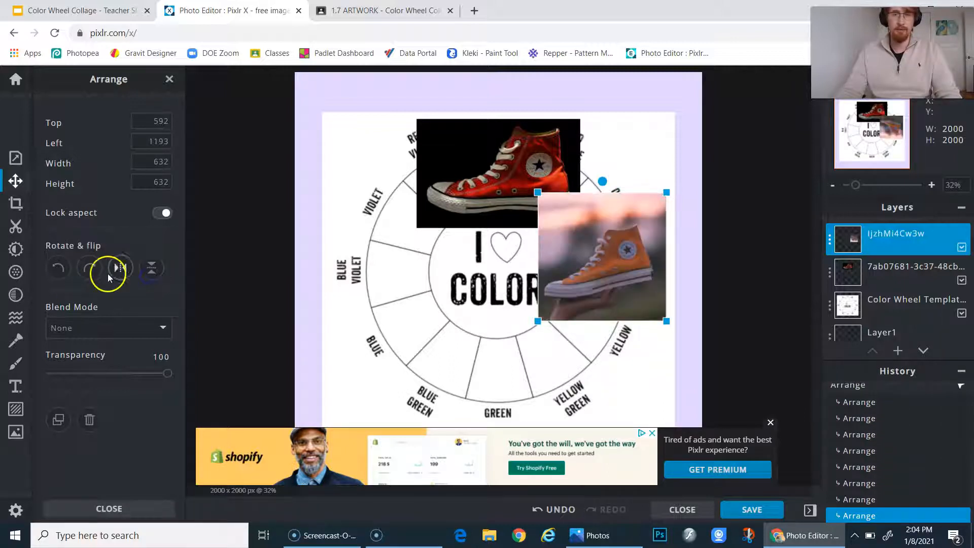
- Try rotating the orange Converse picture to the right in quarter turns through a full circle
left_click(90, 269)
left_click(90, 269)
left_click(90, 269)
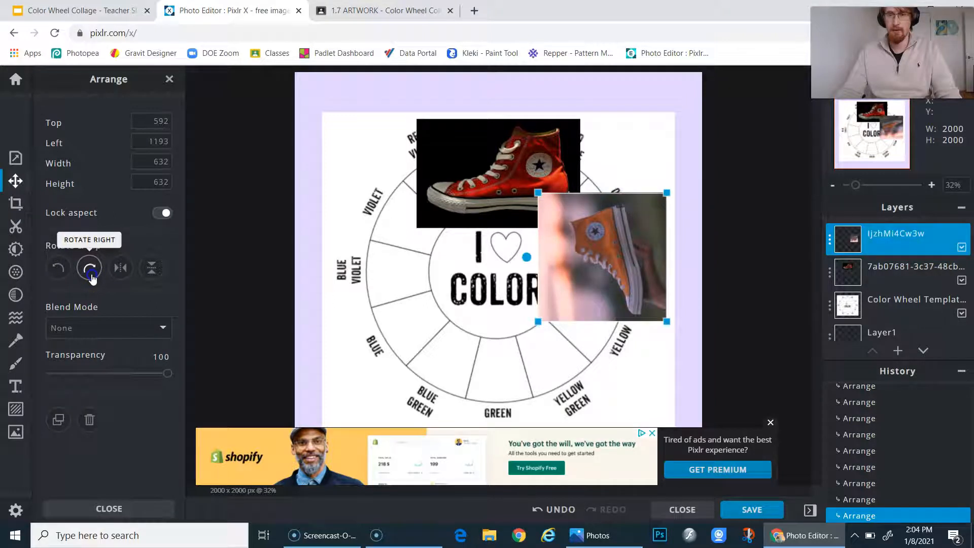
left_click(90, 269)
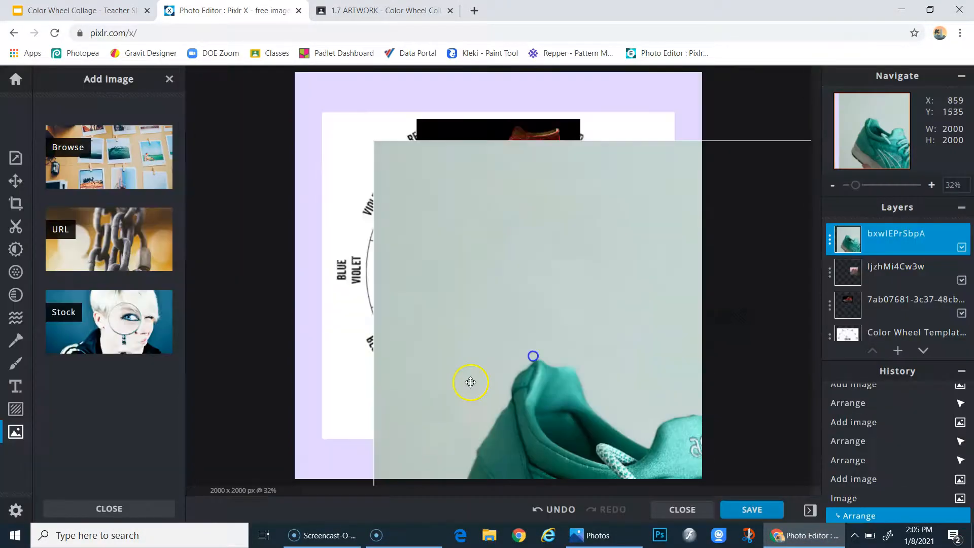
- Place the teal sneaker picture over the blue green section and add a lime green Nike stock photo over the yellow green section
left_click_drag(624, 472, 449, 369)
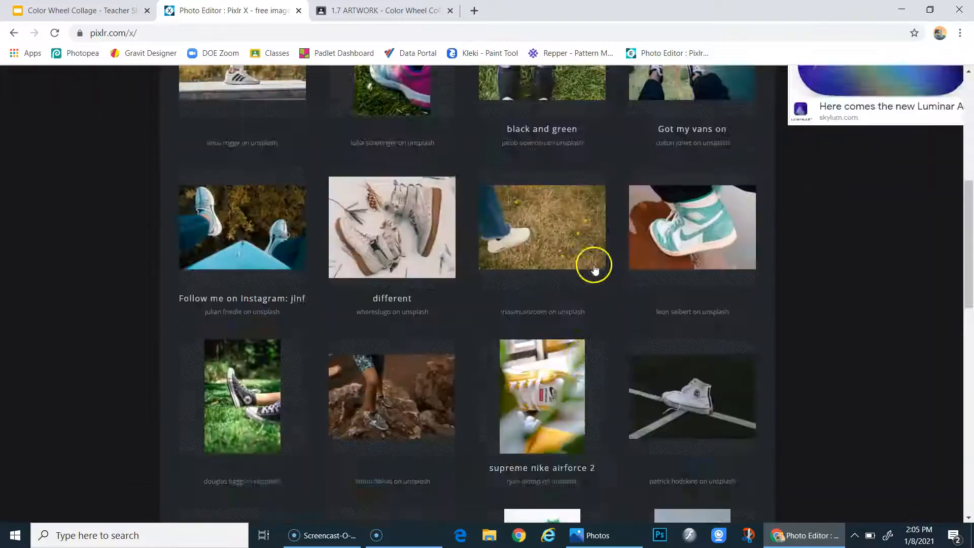
scroll(558, 304, "down", 10)
left_click(489, 463)
scroll(568, 350, "down", 20)
scroll(568, 350, "up", 8)
left_click(220, 238)
left_click_drag(315, 127, 506, 268)
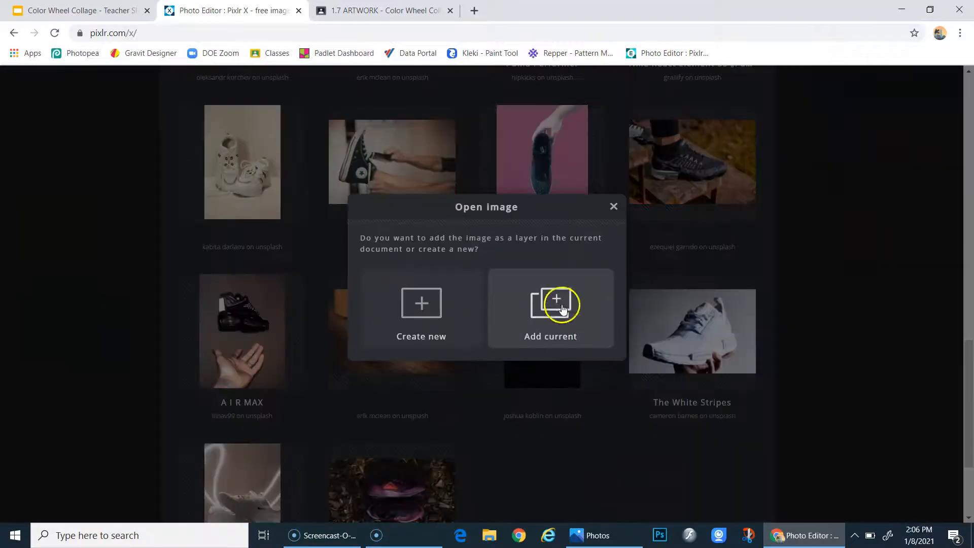
- Add the pink and purple sneaker photo to the current document, shrink it and place it over the violet section
left_click(558, 303)
left_click_drag(363, 163, 511, 385)
left_click_drag(694, 429, 565, 163)
left_click_drag(383, 119, 574, 406)
left_click_drag(629, 467, 403, 174)
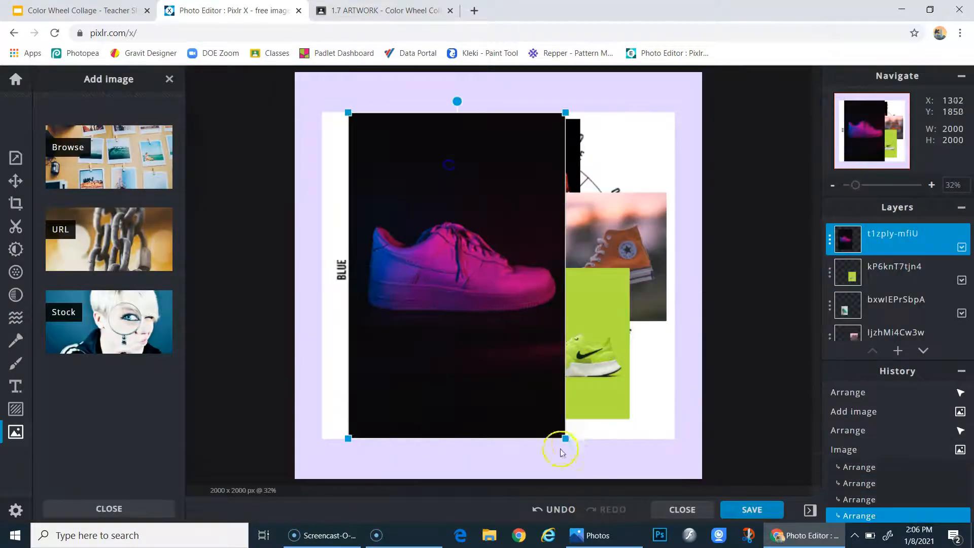
left_click_drag(566, 440, 453, 271)
left_click_drag(402, 191, 406, 213)
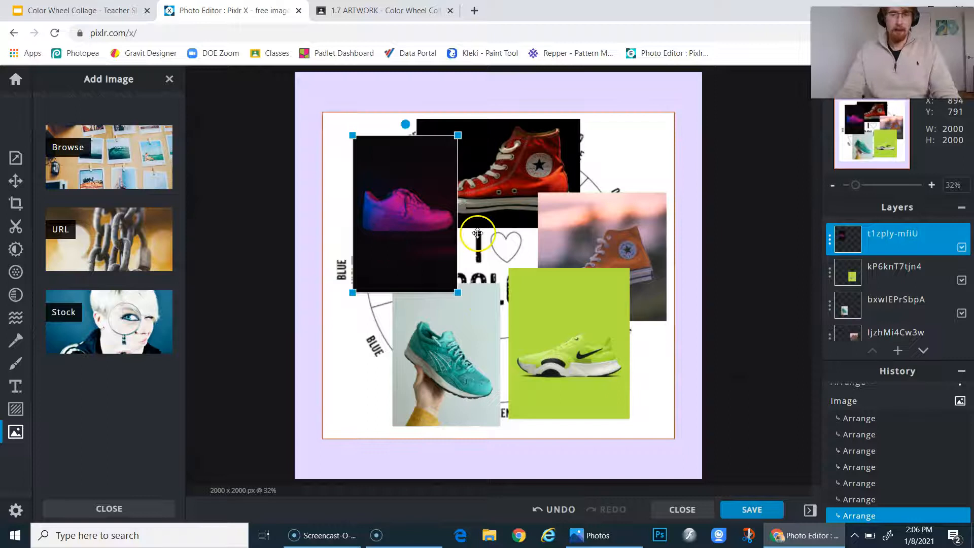
- Nudge the orange Converse picture slightly down and left, and shift the teal sneaker picture slightly upward
scroll(478, 234, "up", 3)
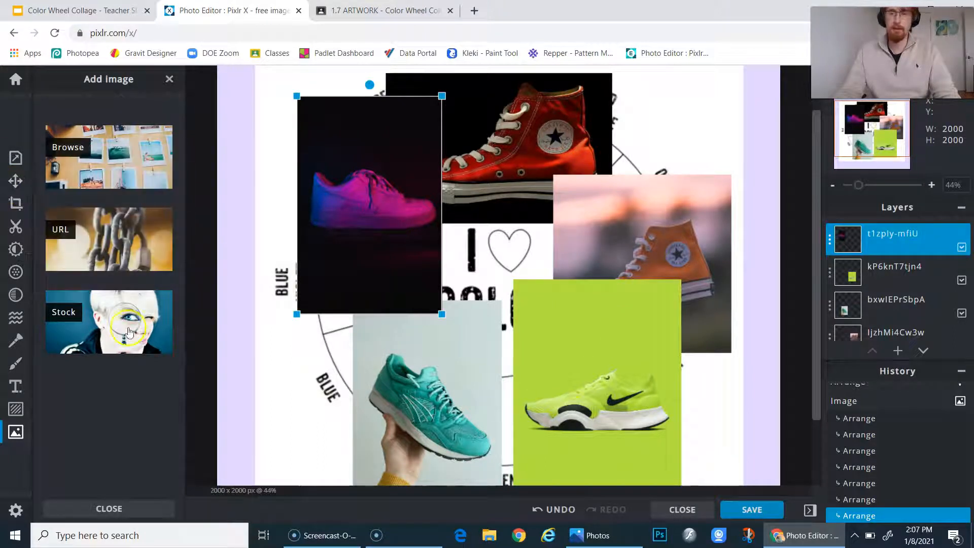
left_click(16, 180)
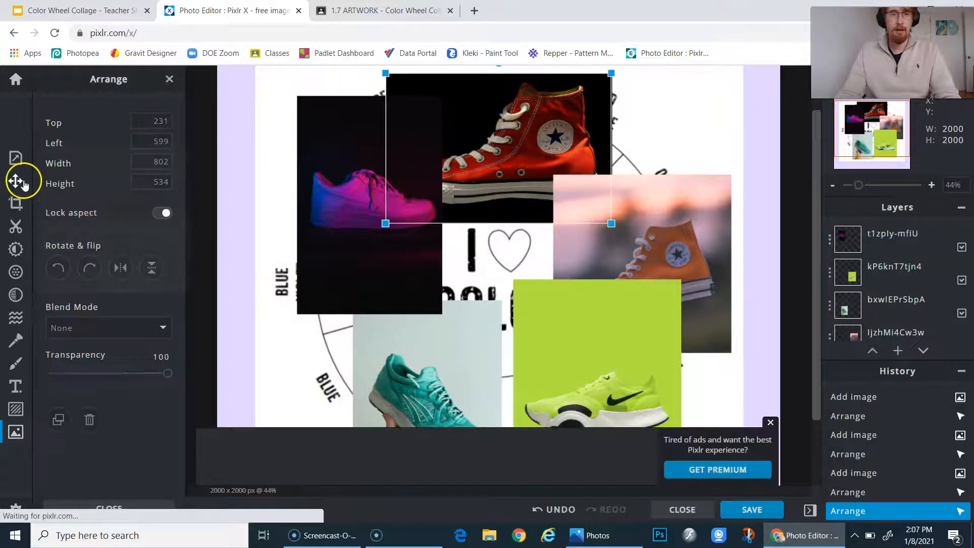
left_click(691, 261)
mouse_move(691, 261)
left_mouse_down()
mouse_move(699, 195)
mouse_move(671, 289)
mouse_move(688, 267)
left_mouse_up()
left_click(591, 411)
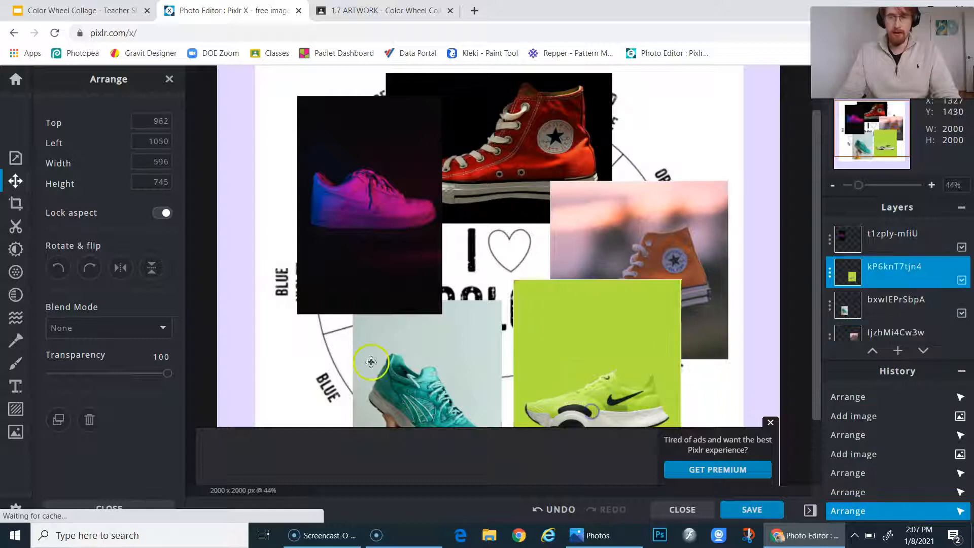
mouse_move(420, 385)
left_mouse_down()
mouse_move(445, 380)
mouse_move(338, 318)
mouse_move(418, 393)
mouse_move(422, 374)
left_mouse_up()
- Enlarge the pink and purple sneaker picture to about 597 × 896 px and reposition it over the violet section
left_click_drag(367, 257, 380, 210)
left_click_drag(435, 314, 459, 351)
left_click_drag(361, 217, 367, 226)
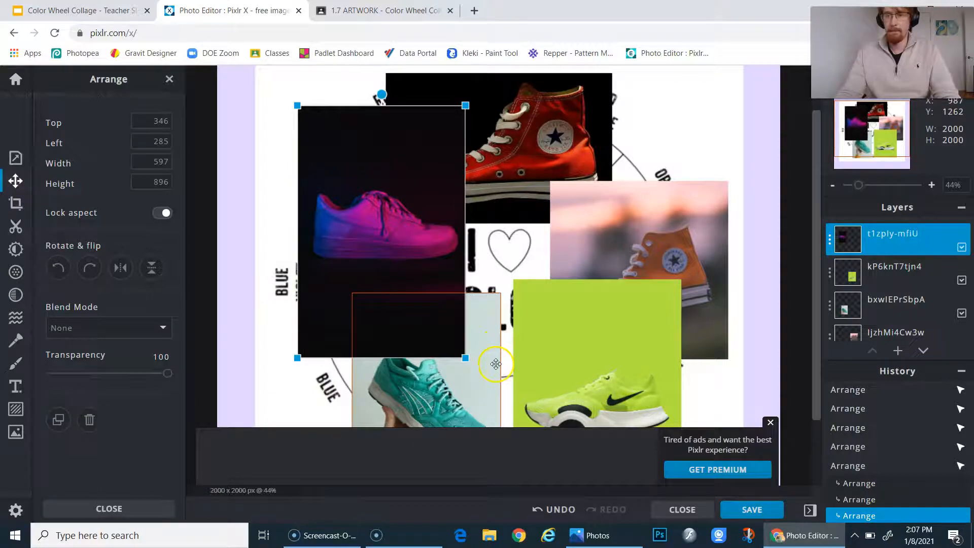
- Move the red Converse picture's layer to the top of the layer stack and nudge the picture slightly upward
left_click(615, 220)
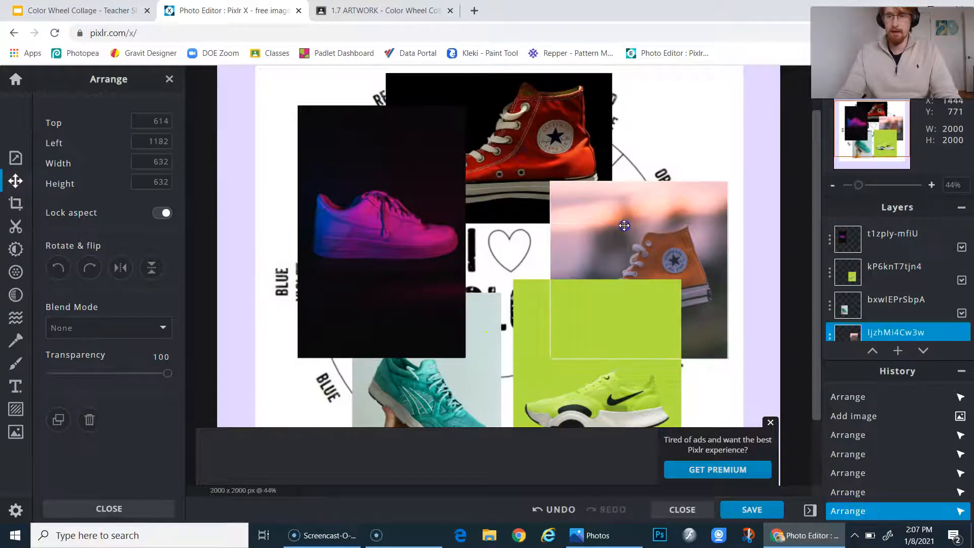
left_click(589, 401)
left_click(438, 392)
left_click(538, 103)
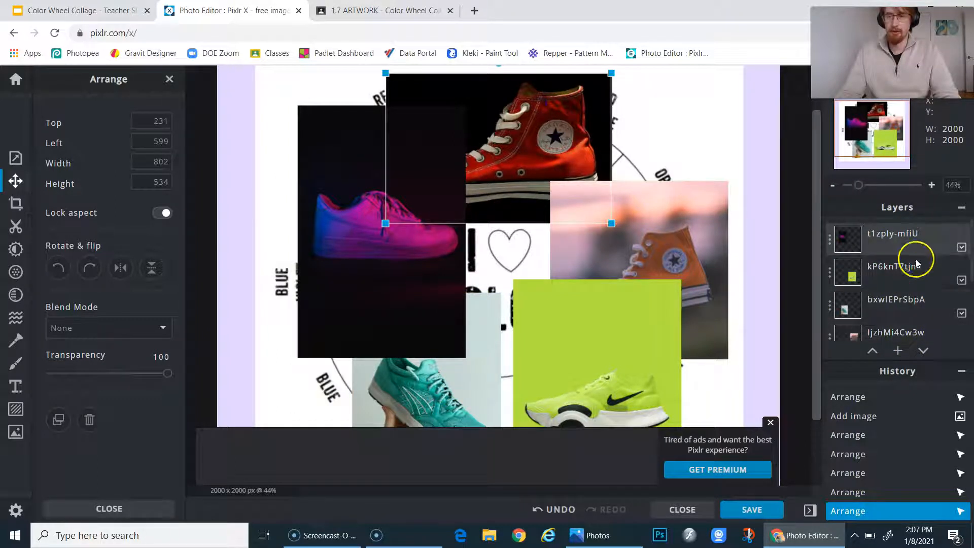
scroll(902, 294, "down", 3)
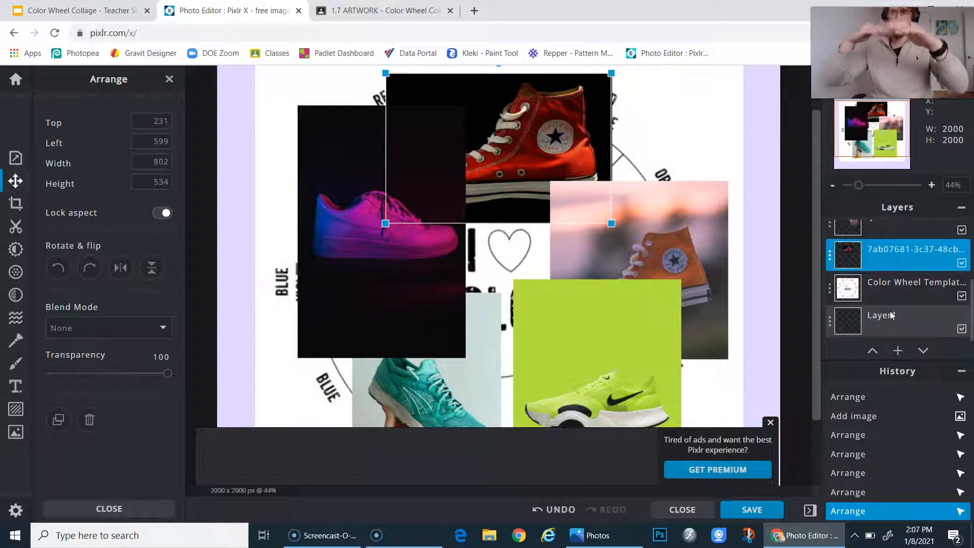
left_click(868, 247)
left_click_drag(886, 253, 889, 321)
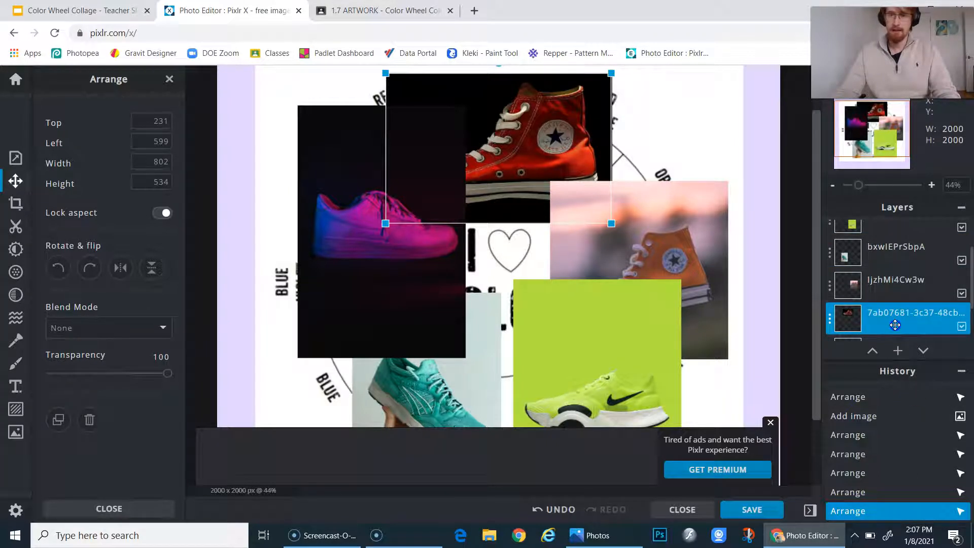
left_click_drag(895, 324, 913, 237)
mouse_move(522, 191)
left_mouse_down()
mouse_move(533, 186)
mouse_move(525, 184)
left_mouse_up()
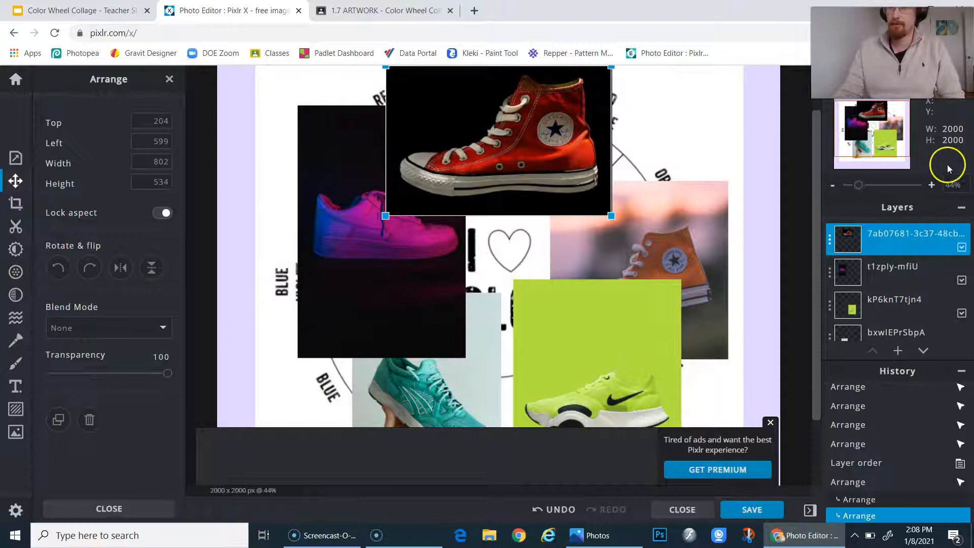
- Flip the red Converse picture horizontally and shift it slightly to the right over the red section
left_click(933, 185)
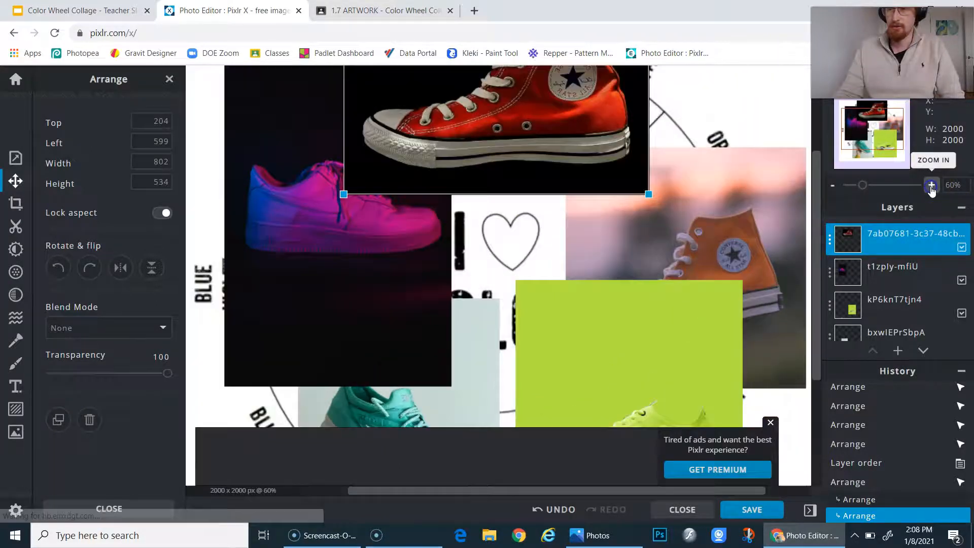
left_click(932, 186)
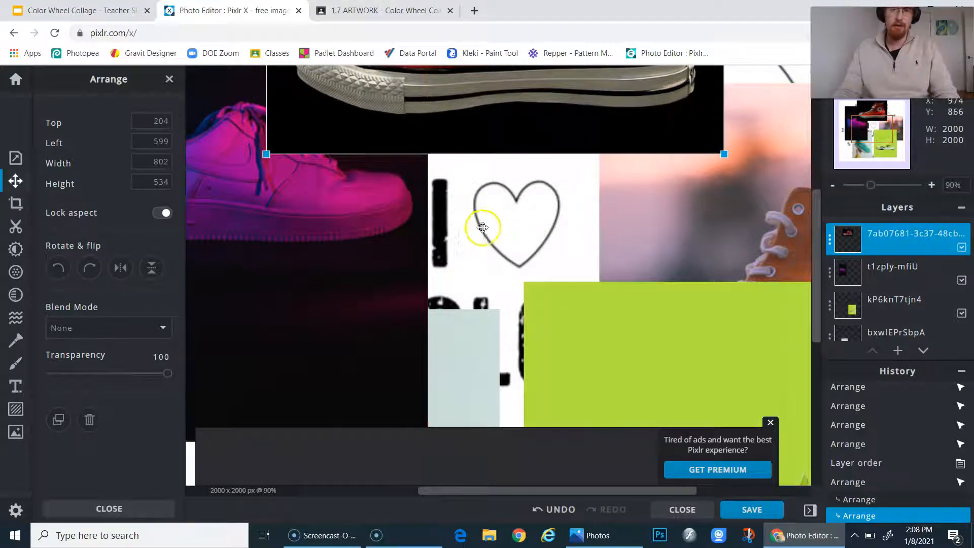
left_click(771, 423)
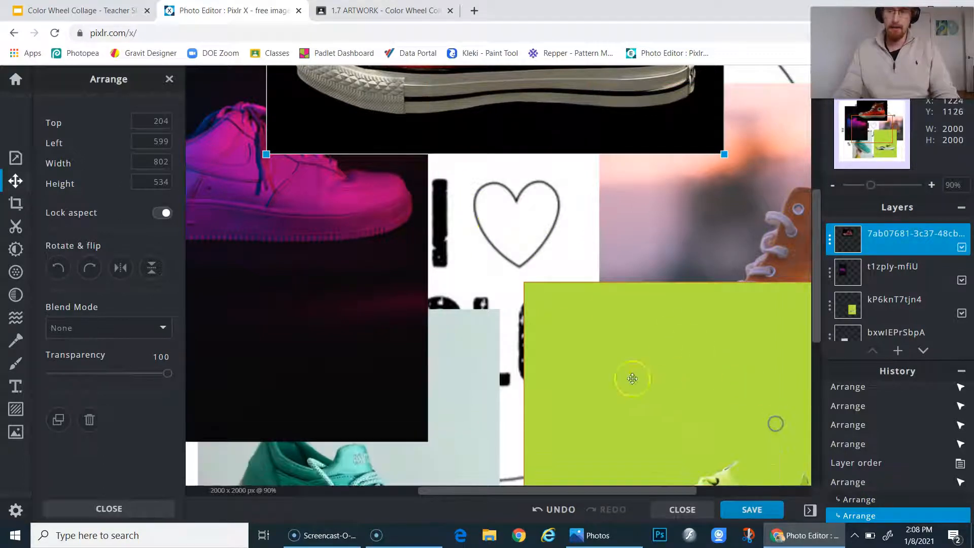
left_click_drag(498, 202, 494, 380)
left_click_drag(513, 147, 502, 249)
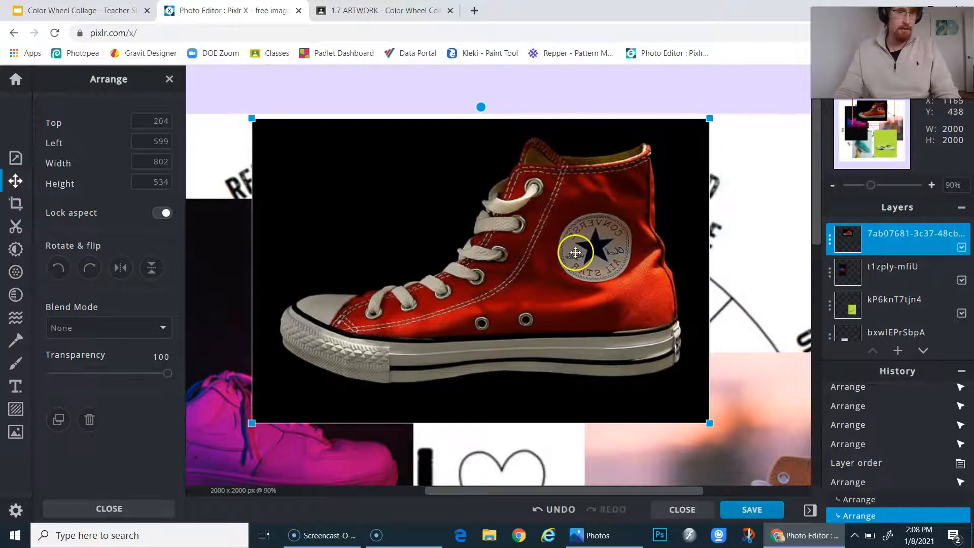
left_click(120, 268)
left_click_drag(471, 325, 526, 339)
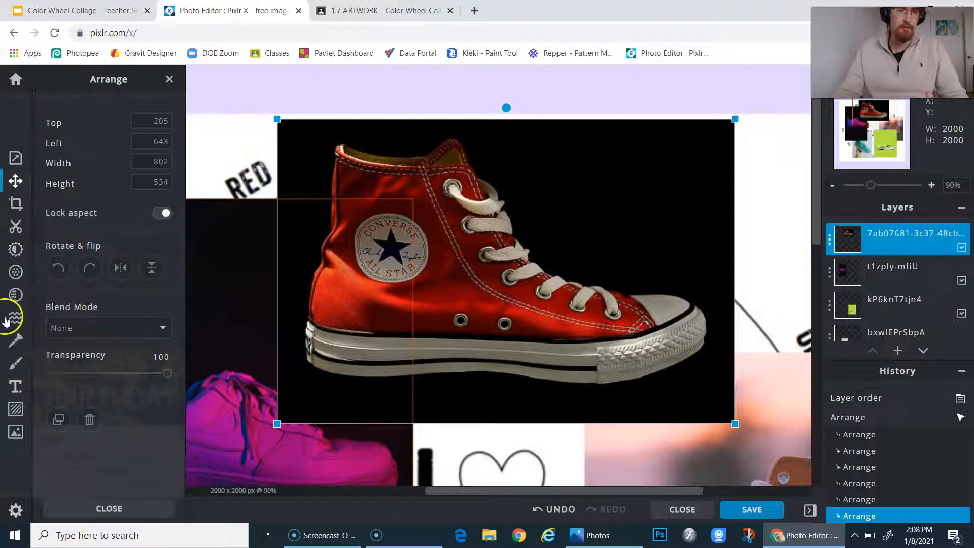
- Remove the red Converse's black background with the magic wand cutout in Remove mode, using Light softness and a tolerance of 15
left_click(15, 230)
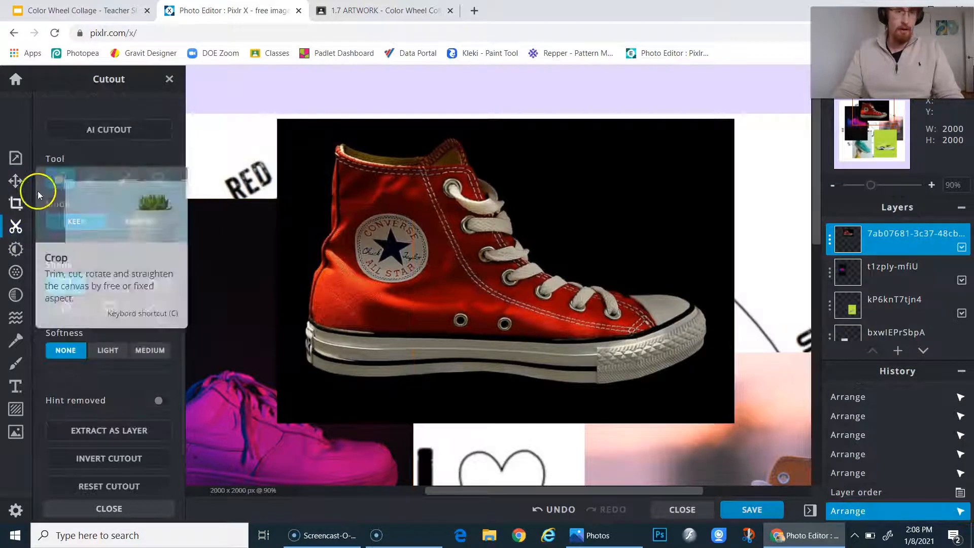
left_click(95, 178)
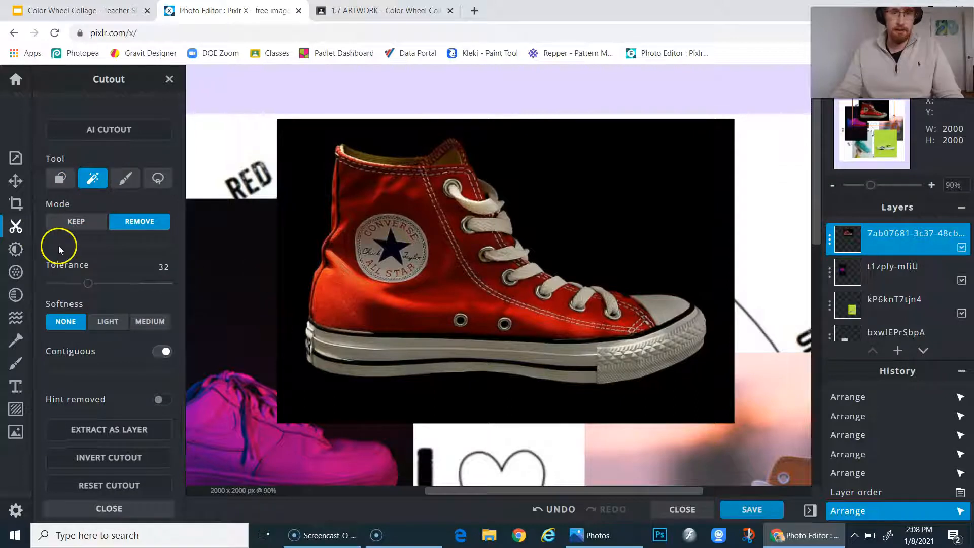
left_click(104, 328)
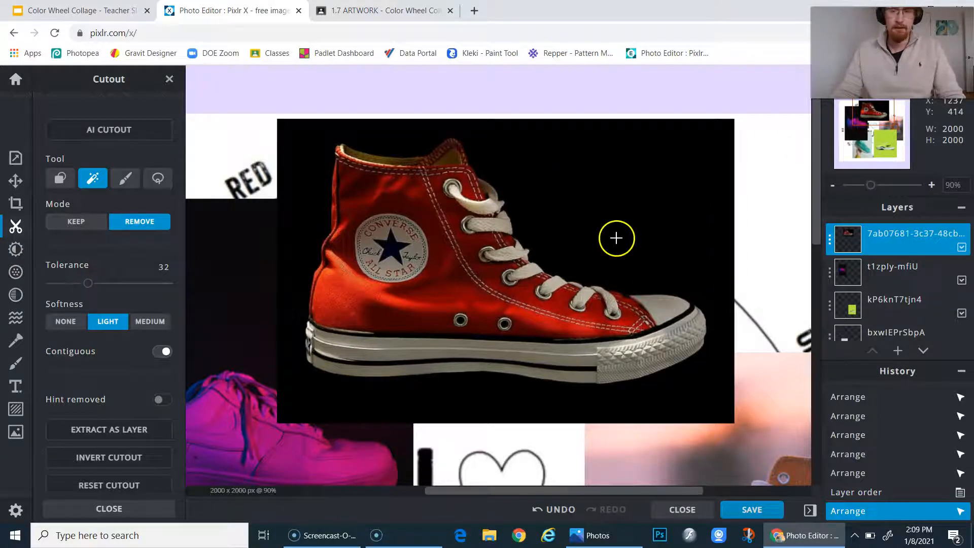
left_click(626, 178)
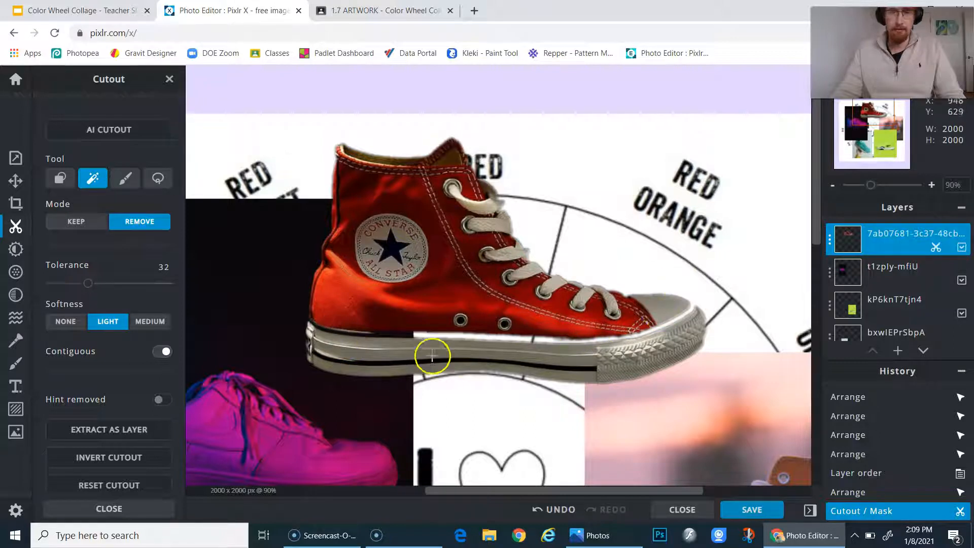
key("ctrl+z")
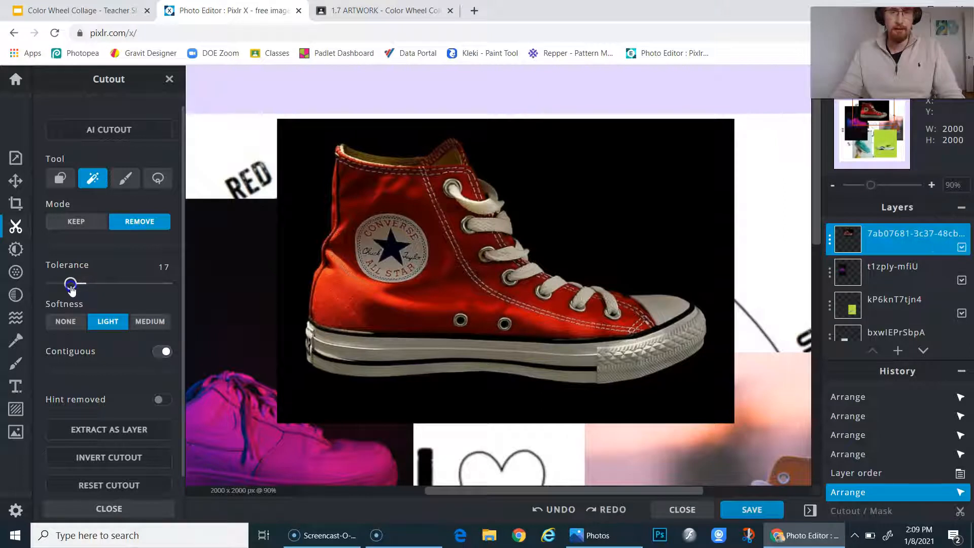
left_click(598, 213)
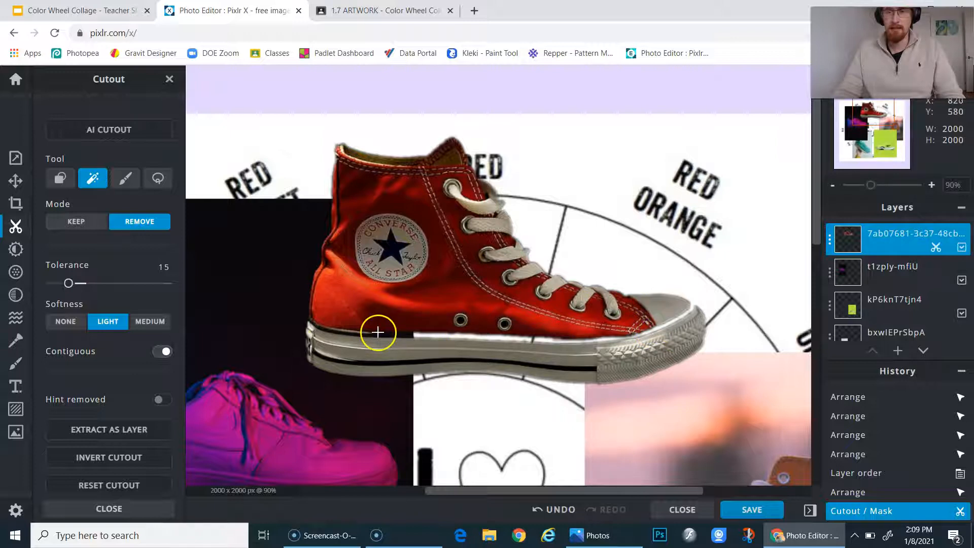
- Restore the erased black stripe above the red Converse's sole with the 50 px cutout brush in Keep mode
left_click(119, 180)
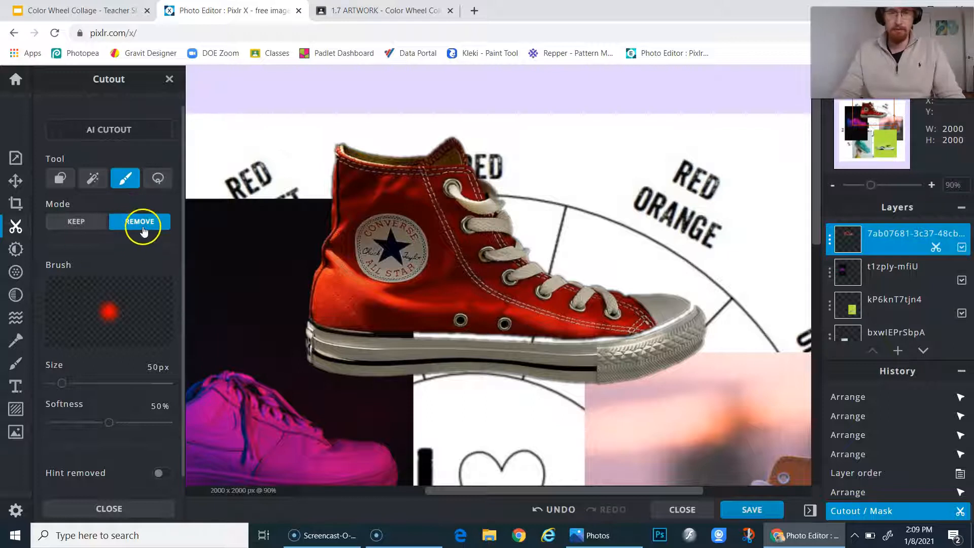
left_click(74, 223)
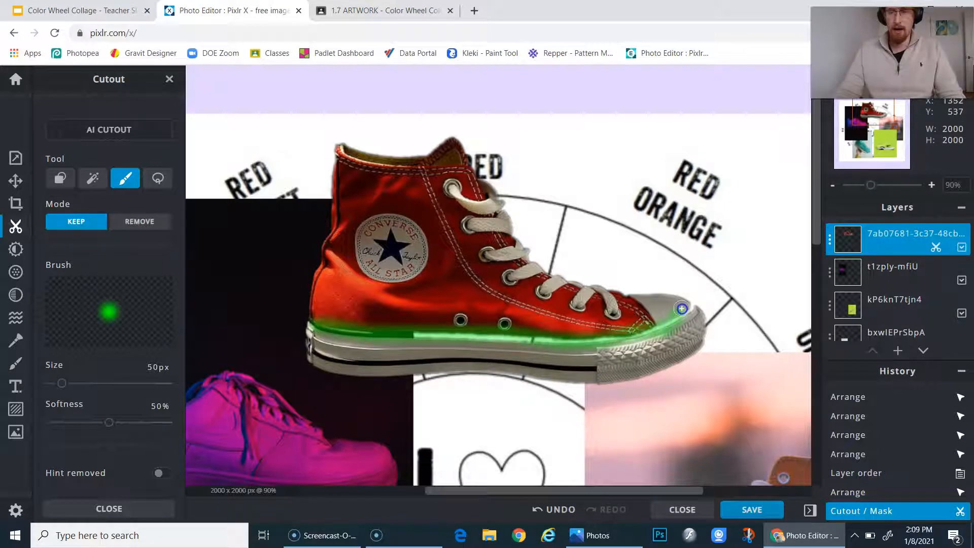
left_click_drag(691, 308, 689, 309)
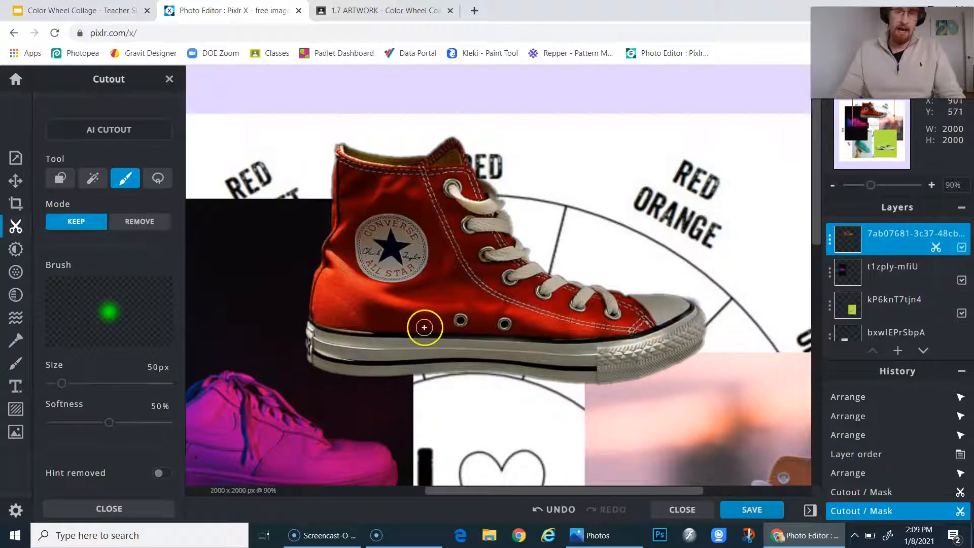
- Shrink the cut-out red Converse to about 791 × 527 px and position it over the red section of the wheel
scroll(426, 327, "down", 1)
scroll(425, 327, "up", 3)
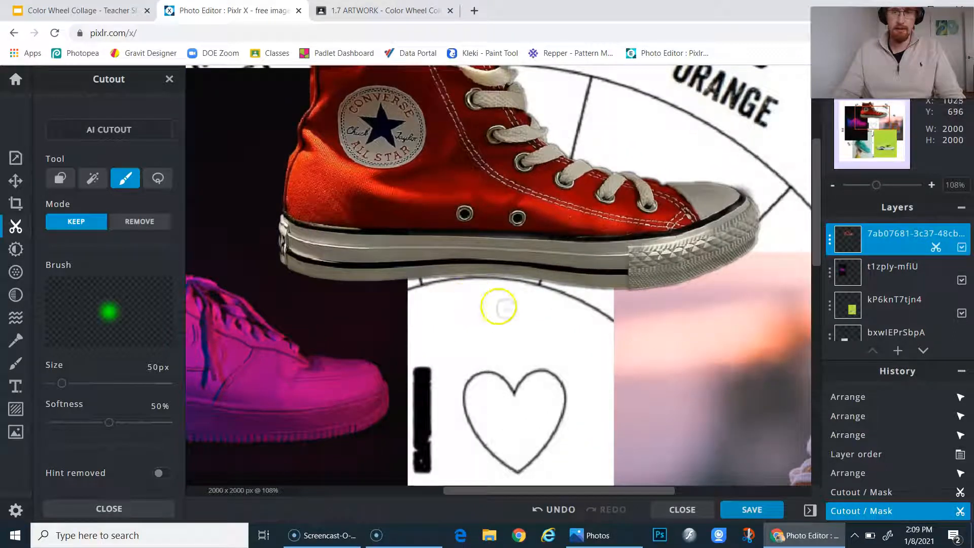
left_click(15, 181)
left_click_drag(470, 219, 529, 263)
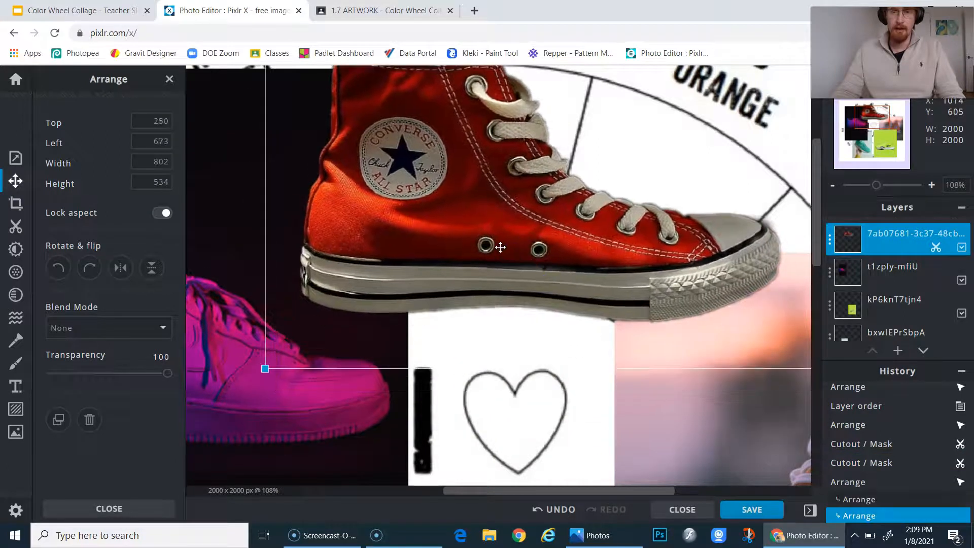
scroll(501, 247, "down", 3)
mouse_move(342, 330)
left_mouse_down()
mouse_move(248, 394)
mouse_move(311, 355)
mouse_move(551, 269)
mouse_move(346, 330)
left_mouse_up()
mouse_move(482, 263)
left_mouse_down()
mouse_move(482, 253)
mouse_move(470, 271)
left_mouse_up()
left_click_drag(520, 313, 474, 227)
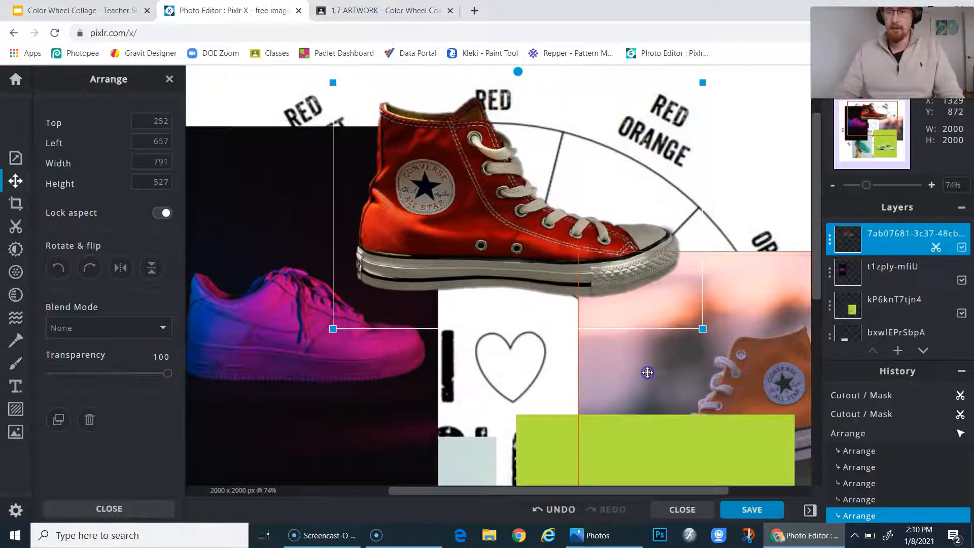
- Try to change the orange Converse picture's place in the layer stack, undoing each order change
left_click(756, 360)
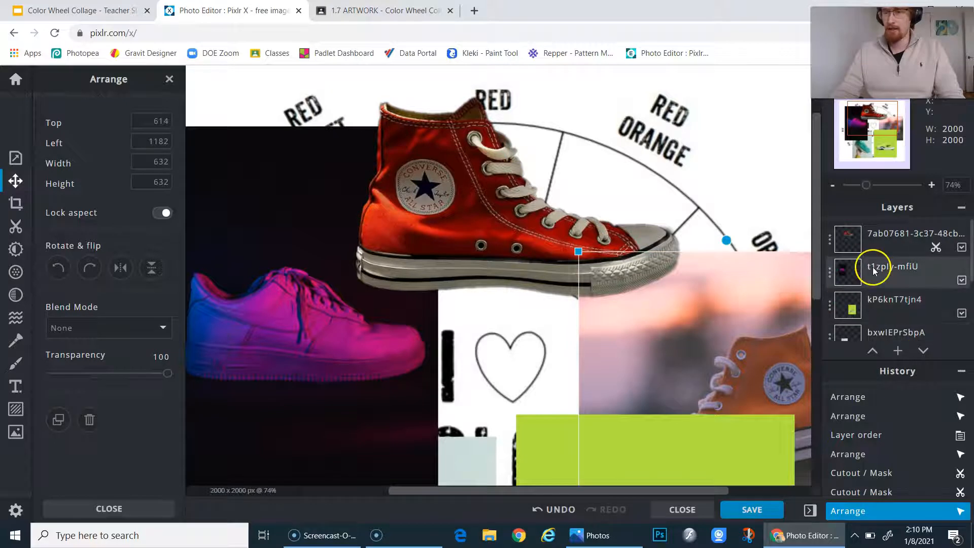
scroll(873, 267, "down", 3)
left_click_drag(884, 267, 866, 276)
key("ctrl+z")
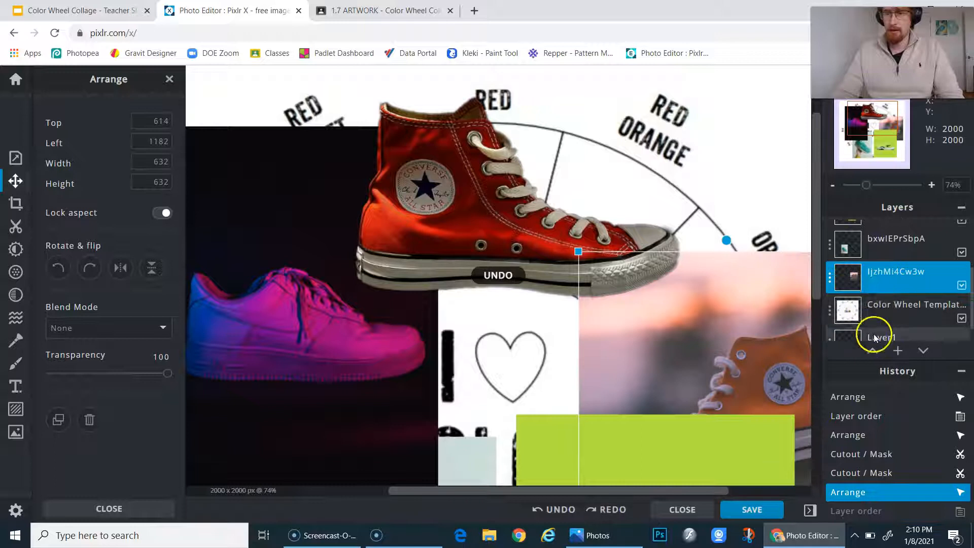
left_click(878, 279)
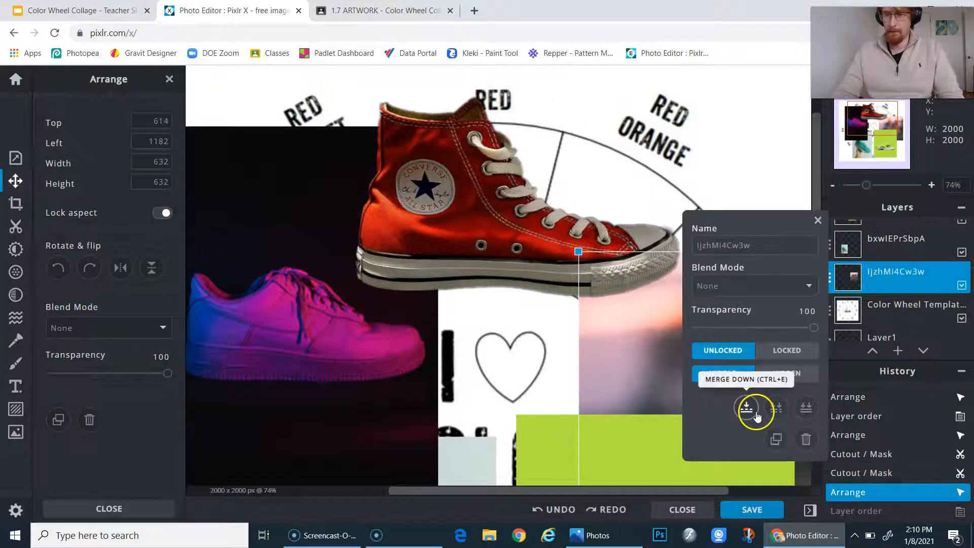
left_click(818, 220)
left_click_drag(877, 282, 889, 220)
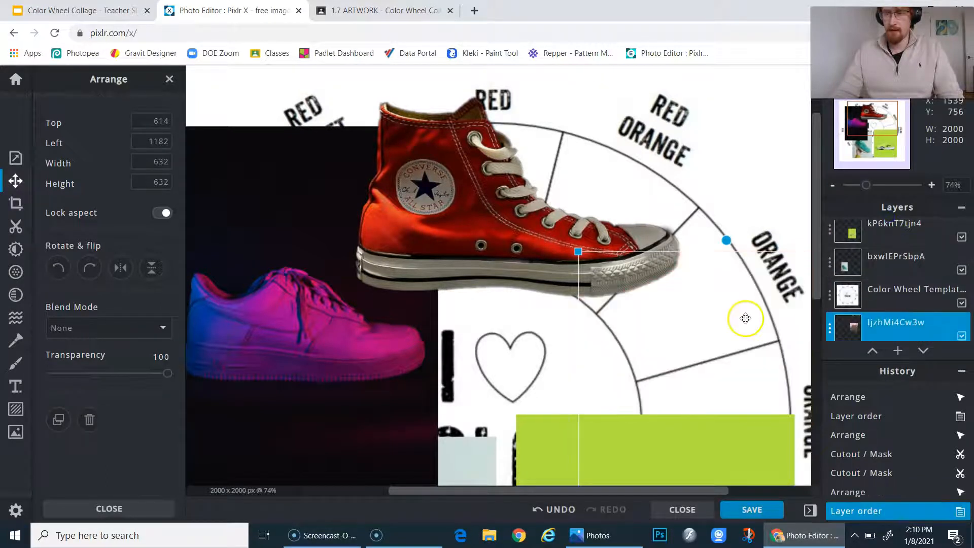
key("ctrl+z")
- Move the lime green Nike picture's layer beneath the orange Converse layer, directly above the Color Wheel Template layer
key("ctrl+minus")
left_click(526, 427)
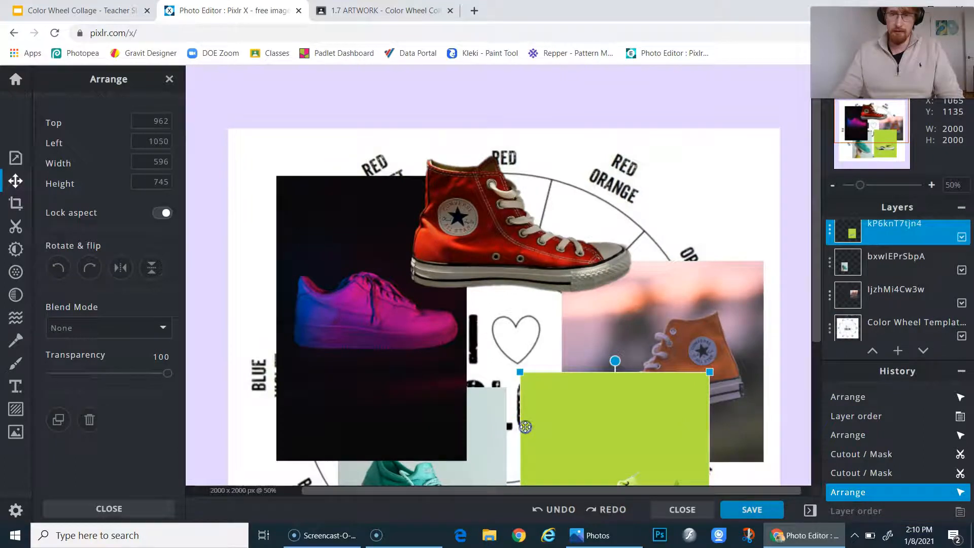
left_click_drag(883, 231, 884, 299)
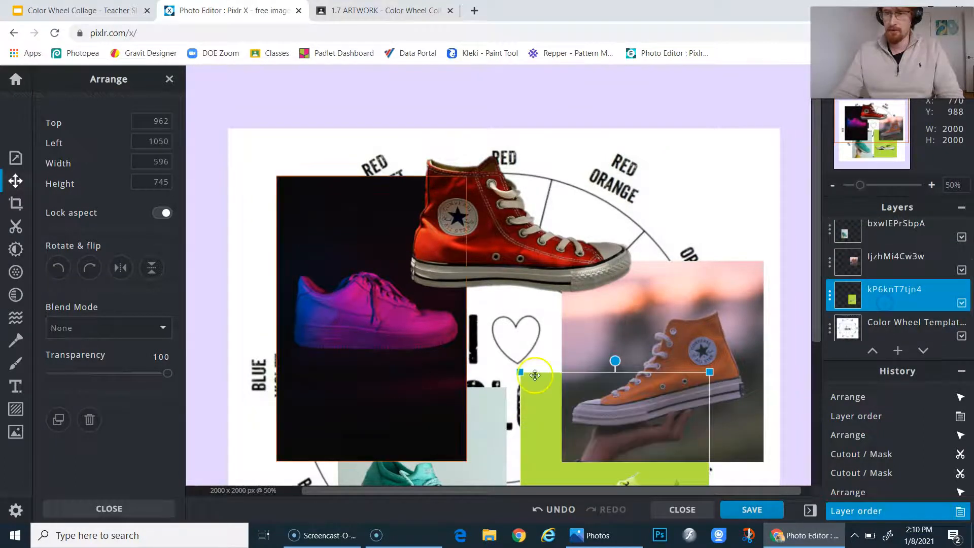
- Remove patches of sky above the orange Converse with the magic wand cutout in Remove mode at tolerance 15, undoing the last removal
left_click(608, 325)
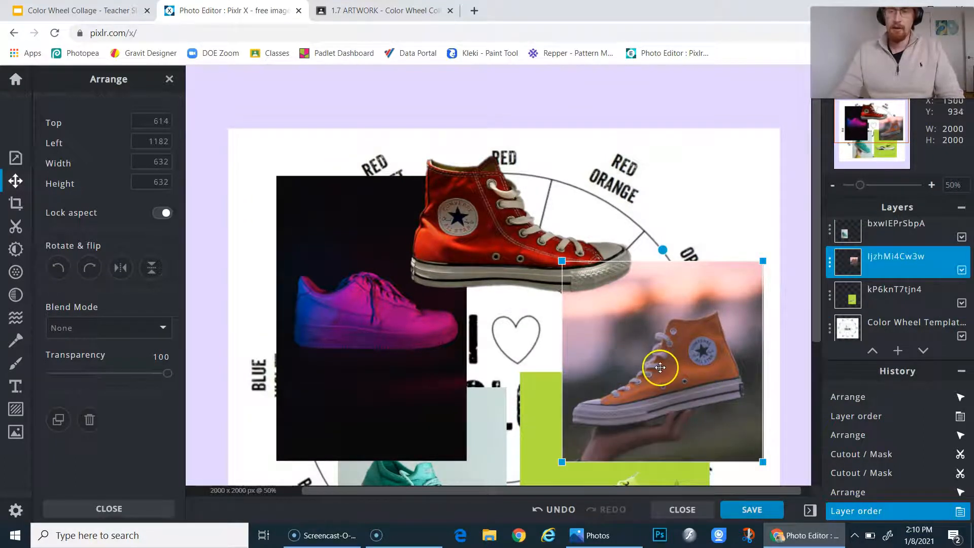
scroll(660, 365, "up", 2)
scroll(618, 394, "up", 2)
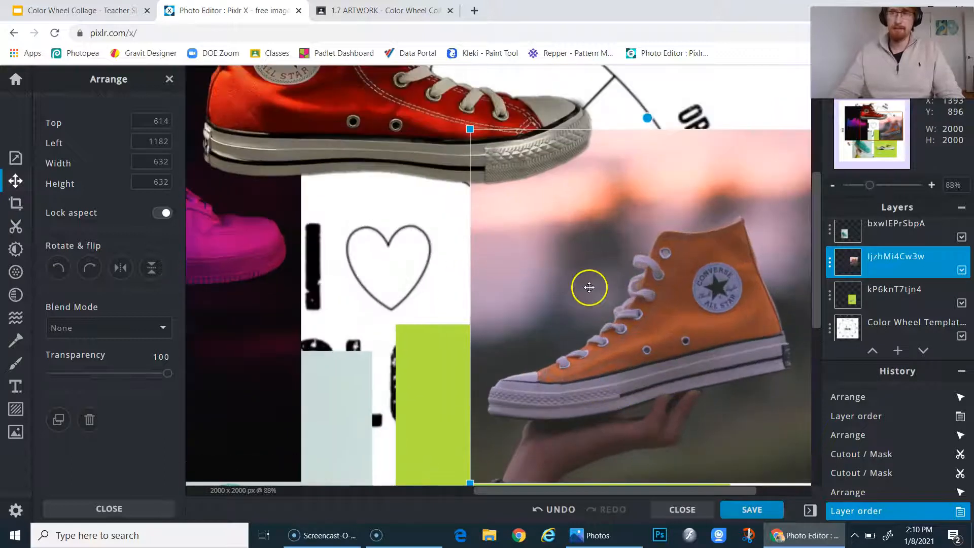
left_click(15, 227)
left_click(93, 178)
left_click(140, 221)
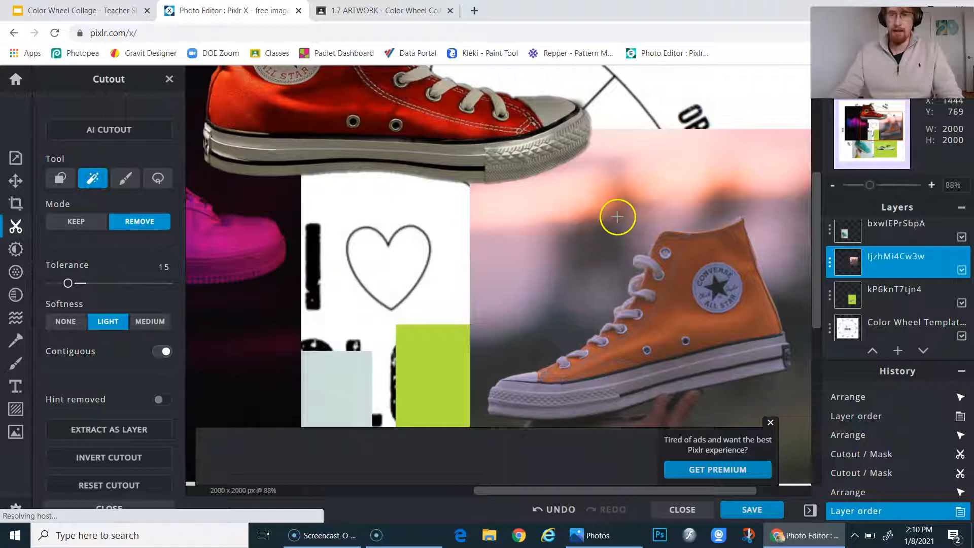
left_click(619, 217)
left_click(636, 181)
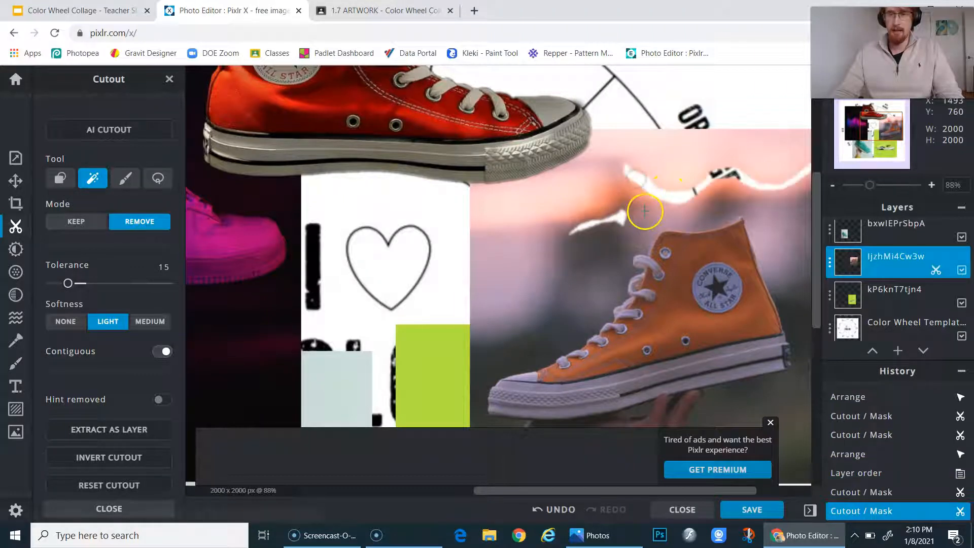
left_click(645, 211)
left_click(741, 201)
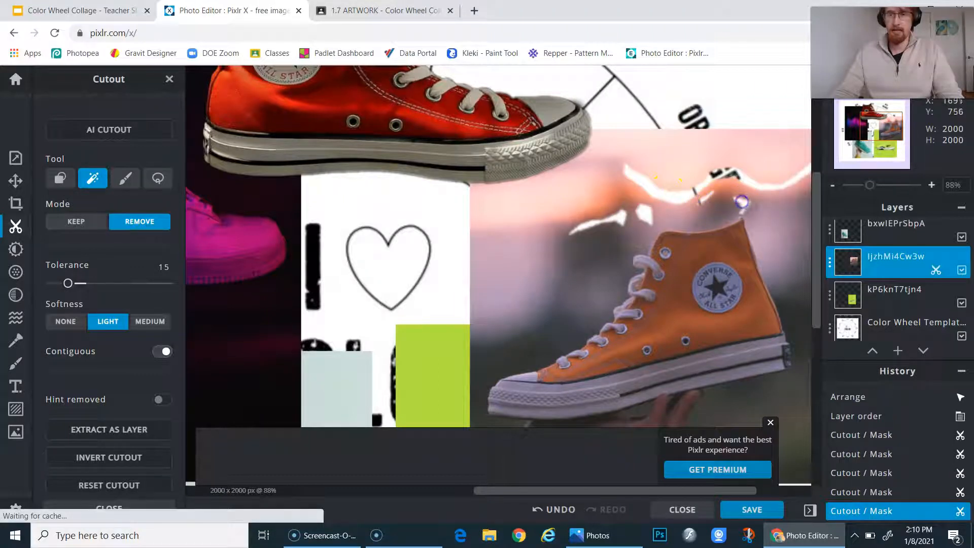
left_click(795, 226)
key("ctrl+z")
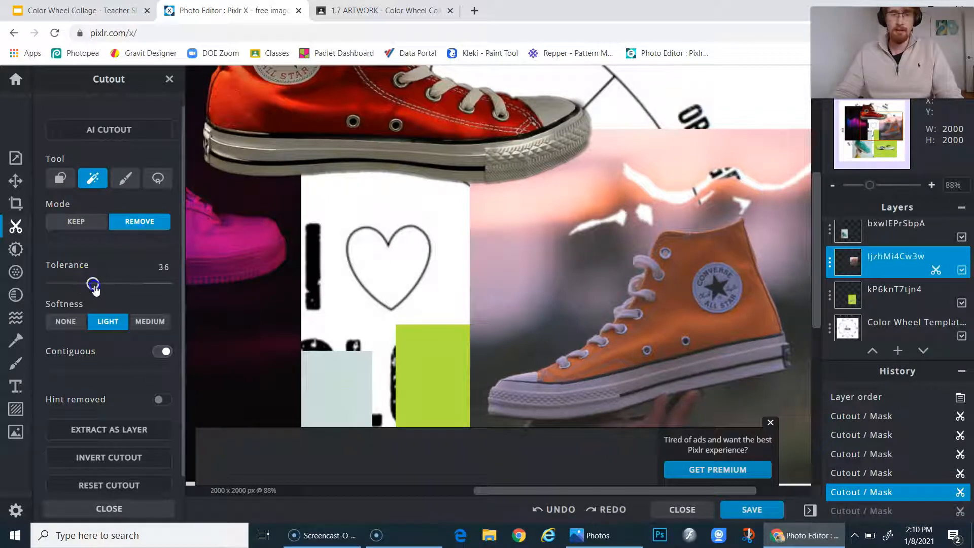
- Set the magic wand tolerance to 47 and remove the sky, grey background and hand around the orange Converse
left_click_drag(108, 295, 106, 294)
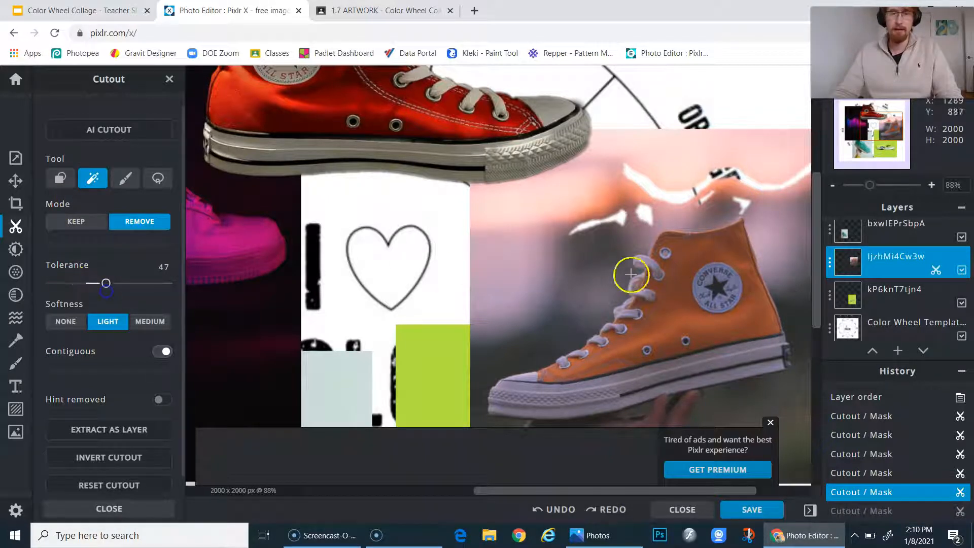
left_click(548, 248)
left_click(563, 200)
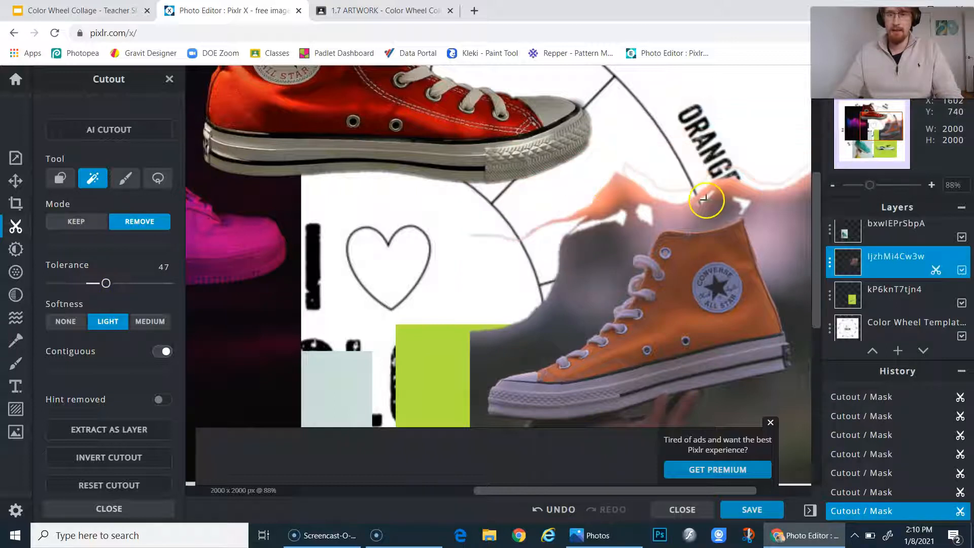
left_click(781, 231)
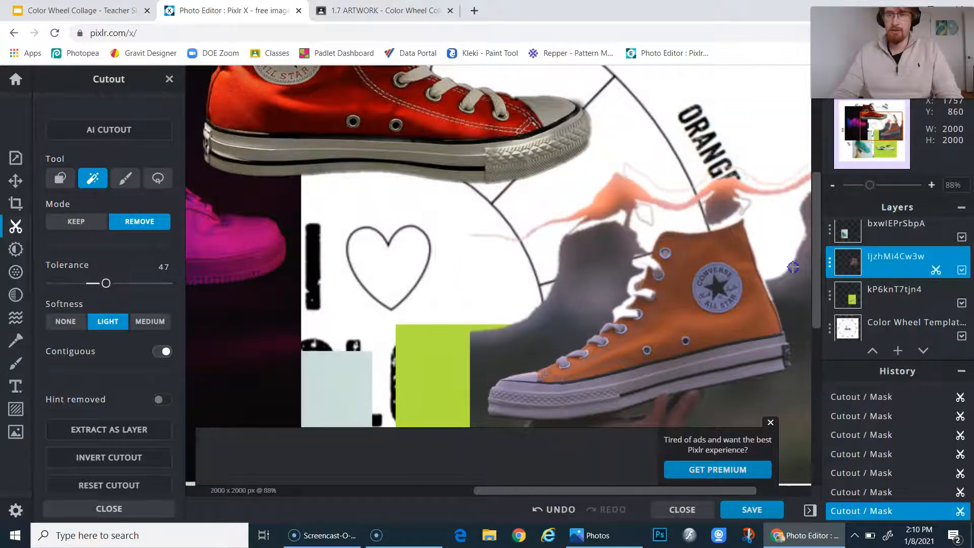
left_click(571, 294)
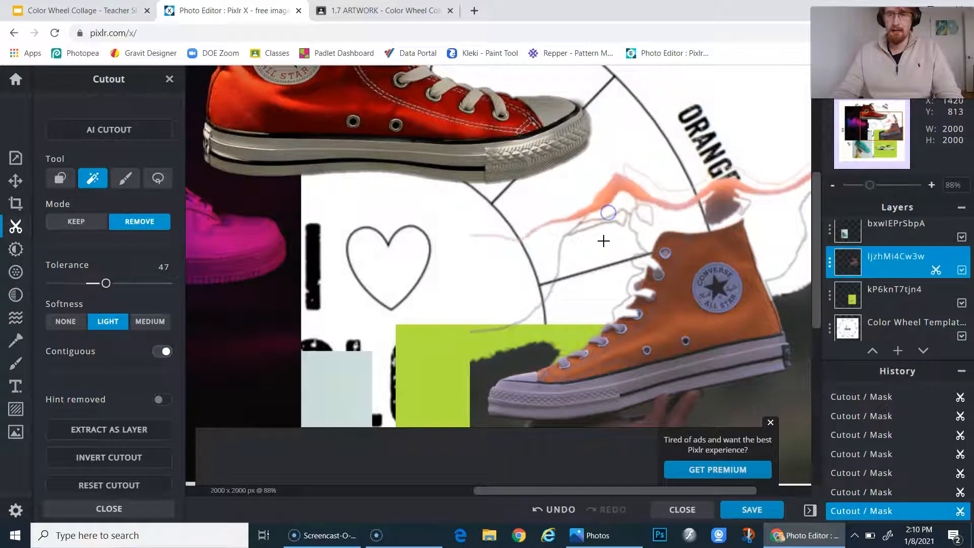
scroll(584, 233, "down", 3)
left_click(445, 307)
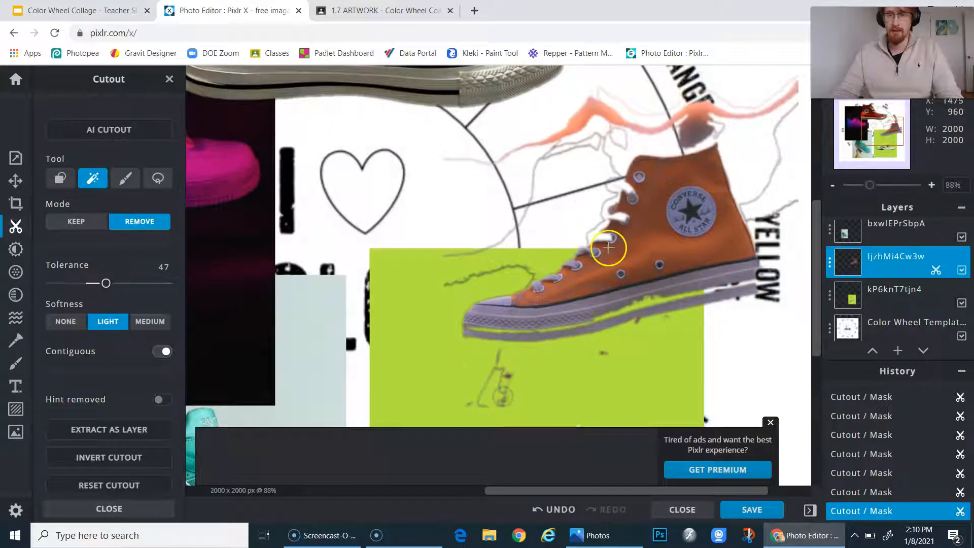
- Erase background remnants in front of the orange Converse's toe and laces with the 50 px cutout brush in Remove mode
left_click_drag(610, 247, 492, 284)
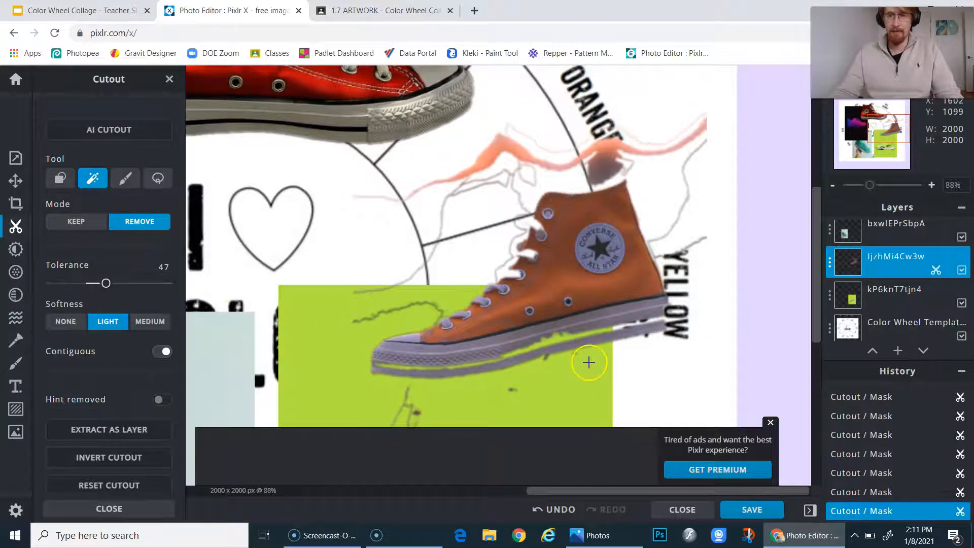
left_click(122, 179)
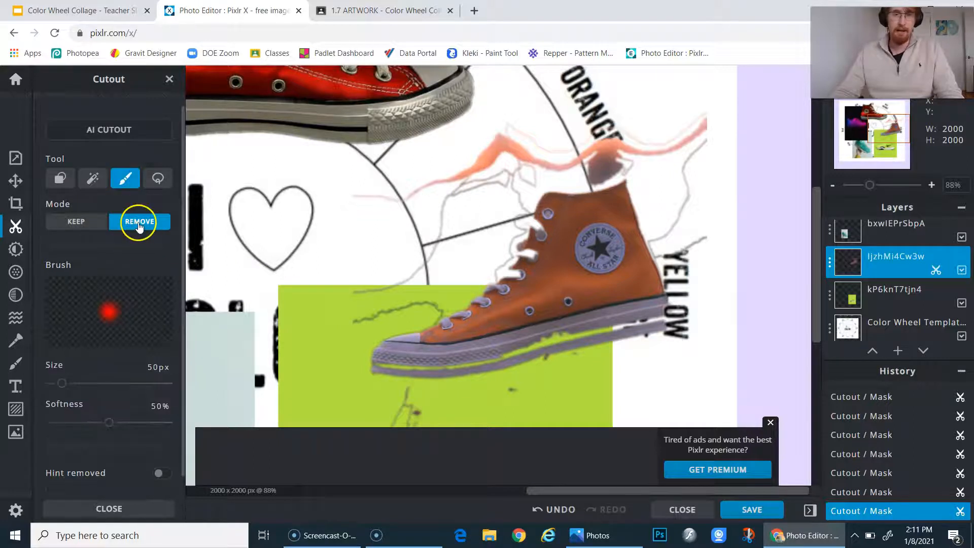
left_click_drag(345, 323, 410, 309)
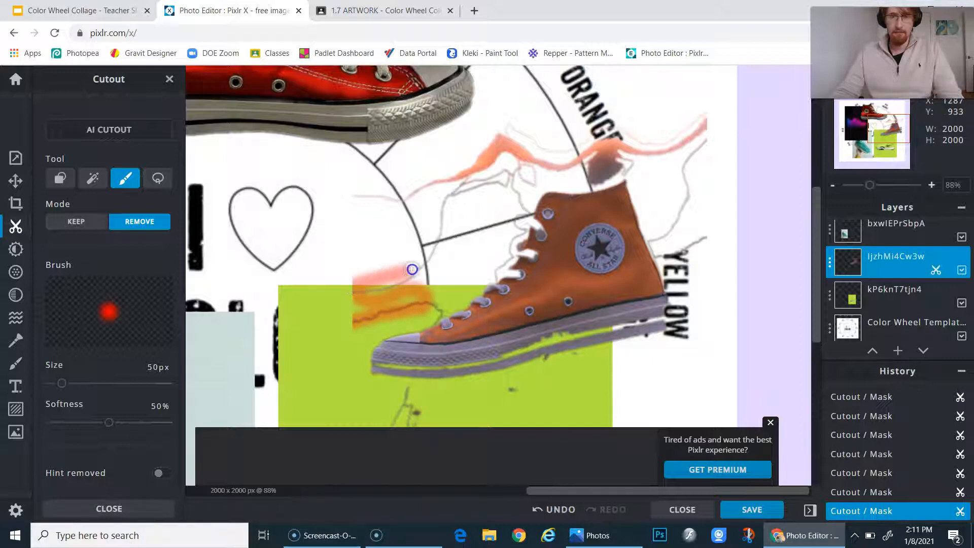
left_click_drag(412, 270, 412, 269)
- Set the cutout brush to 188 px with 24% softness and erase the orange sky streaks around the upper part of the Converse
left_click_drag(96, 376, 95, 376)
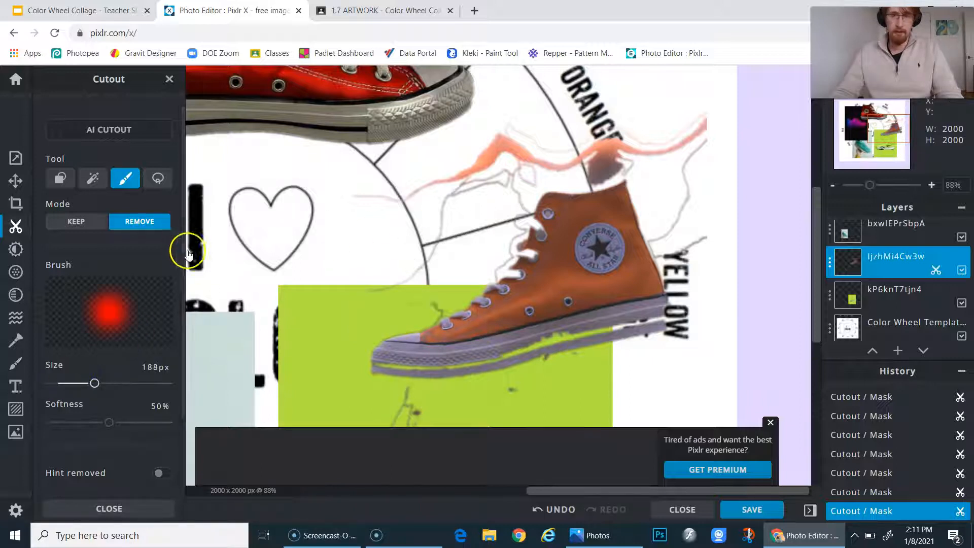
left_click_drag(92, 424, 79, 422)
mouse_move(381, 300)
left_mouse_down()
mouse_move(459, 210)
mouse_move(483, 147)
mouse_move(387, 194)
mouse_move(340, 197)
mouse_move(419, 140)
mouse_move(511, 115)
mouse_move(513, 133)
mouse_move(496, 143)
mouse_move(612, 129)
mouse_move(697, 137)
mouse_move(742, 313)
left_mouse_up()
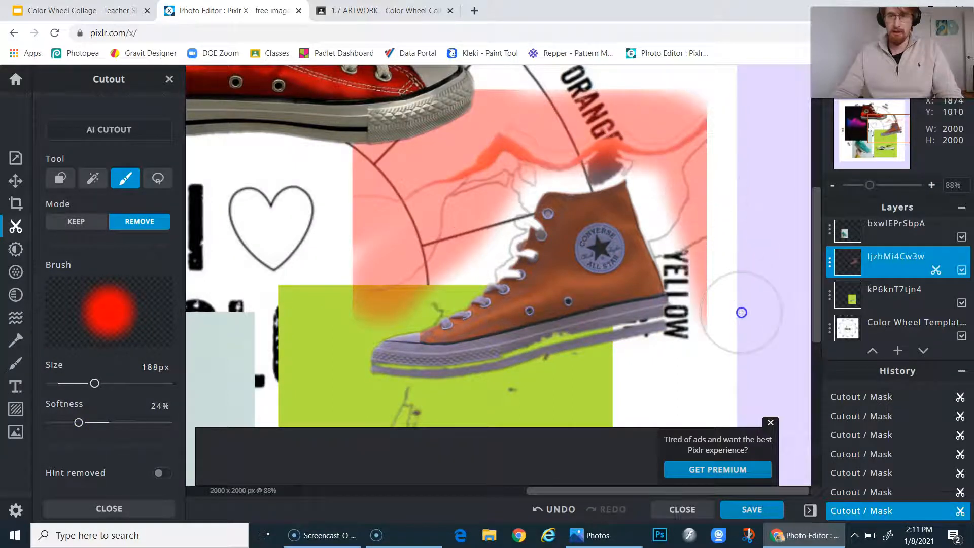
mouse_move(698, 148)
left_mouse_down()
mouse_move(694, 113)
mouse_move(617, 113)
mouse_move(573, 152)
mouse_move(593, 143)
left_mouse_up()
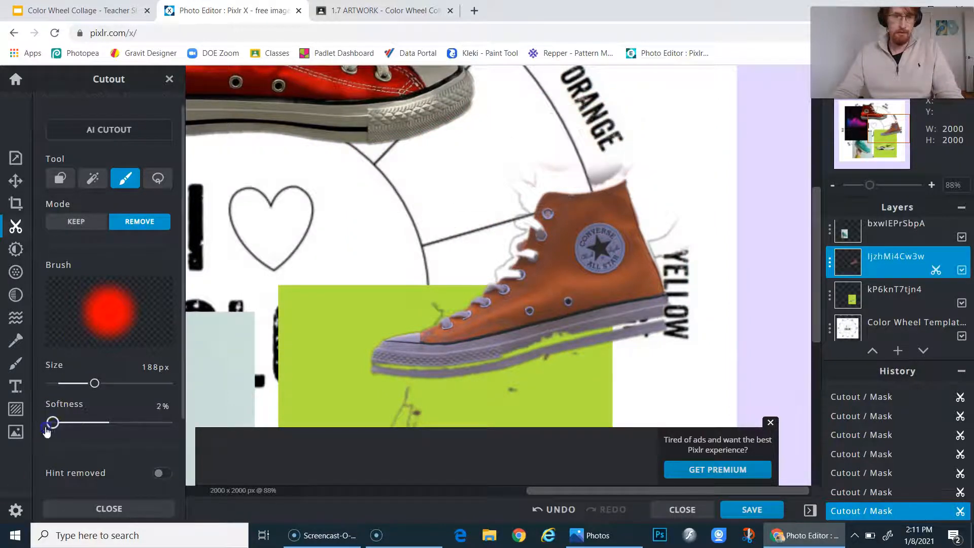
- Set the brush softness to 0% and erase the remaining residue around the orange Converse's collar and heel and beneath its sole
left_click_drag(47, 429, 44, 429)
mouse_move(586, 138)
left_mouse_down()
mouse_move(509, 141)
mouse_move(466, 178)
left_mouse_up()
mouse_move(668, 125)
left_mouse_down()
mouse_move(669, 156)
mouse_move(733, 304)
left_mouse_up()
scroll(742, 283, "down", 3)
mouse_move(393, 337)
left_mouse_down()
mouse_move(452, 359)
mouse_move(720, 311)
mouse_move(630, 329)
left_mouse_up()
- Restore the erased strip of the orange Converse's sole with the cutout brush in Keep mode at 64 px and 18% softness
scroll(394, 340, "up", 3)
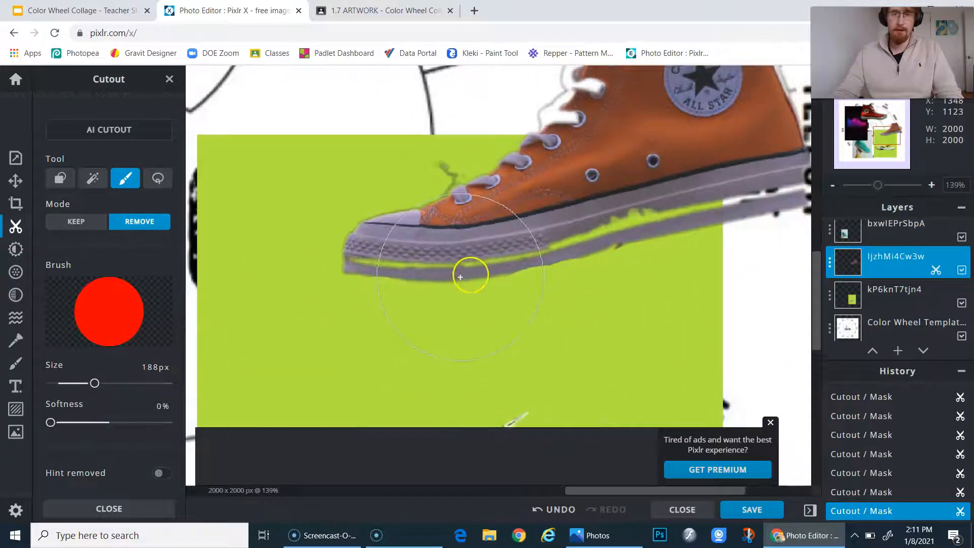
left_click_drag(595, 261, 477, 298)
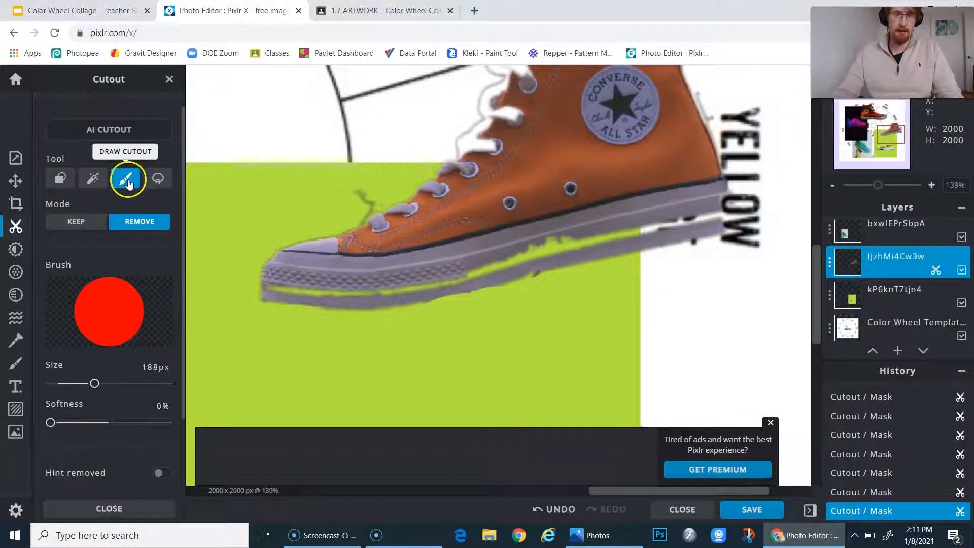
left_click(63, 224)
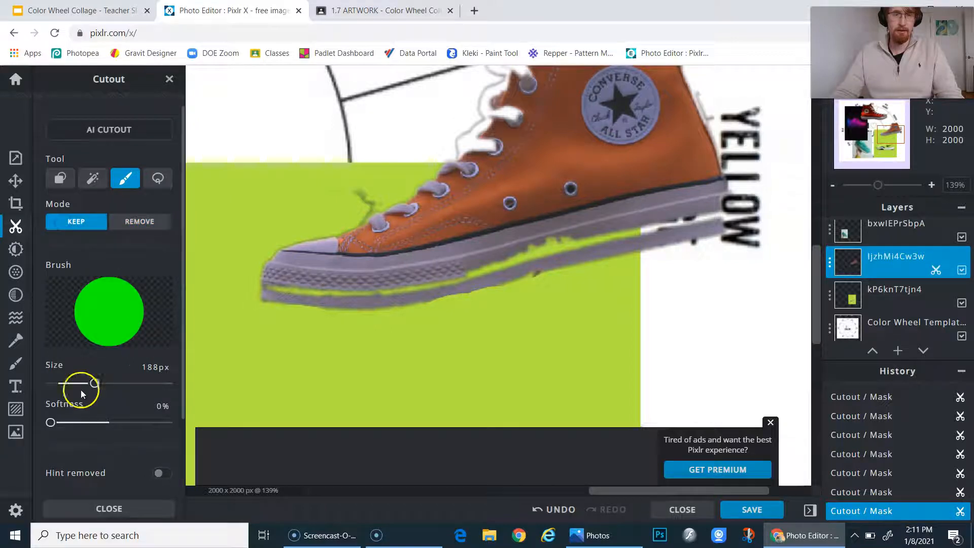
left_click(74, 389)
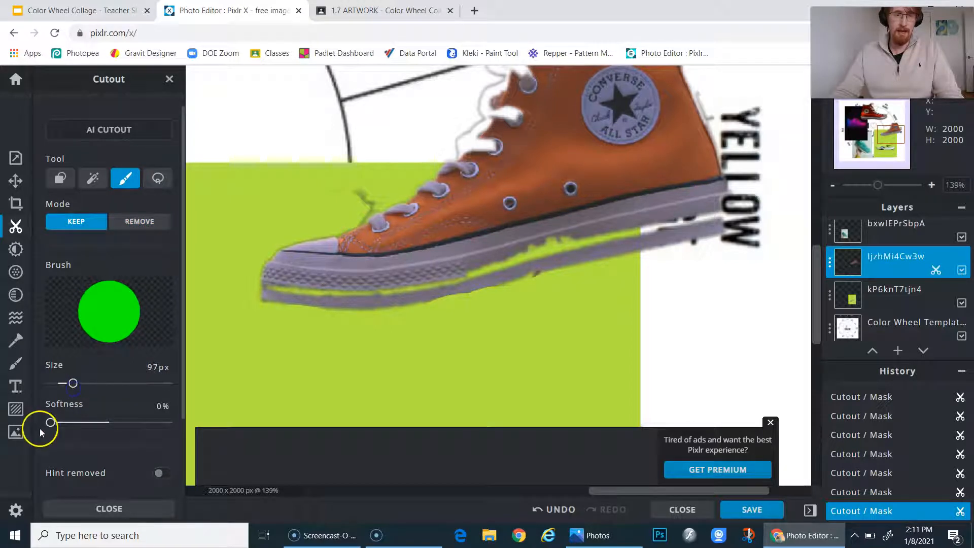
left_click_drag(70, 423, 71, 423)
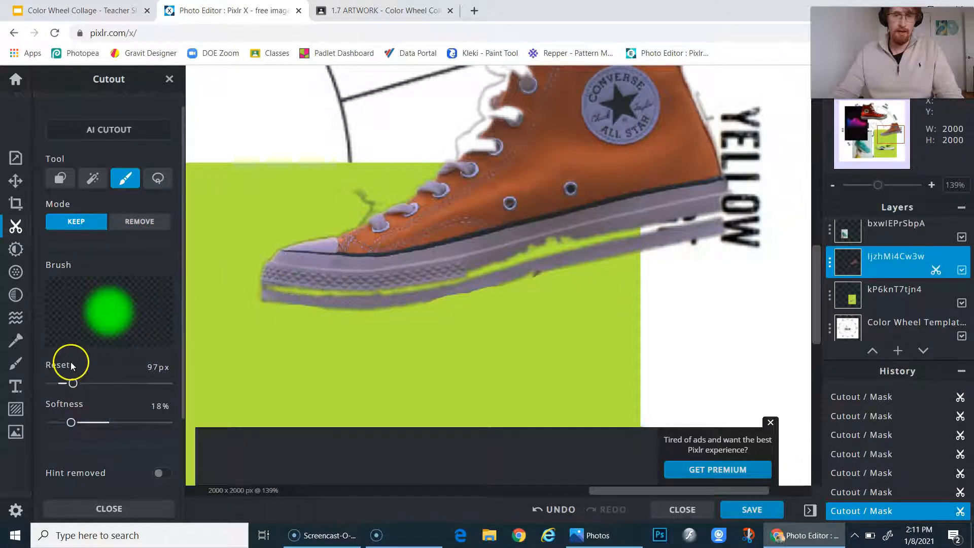
left_click_drag(63, 388, 61, 390)
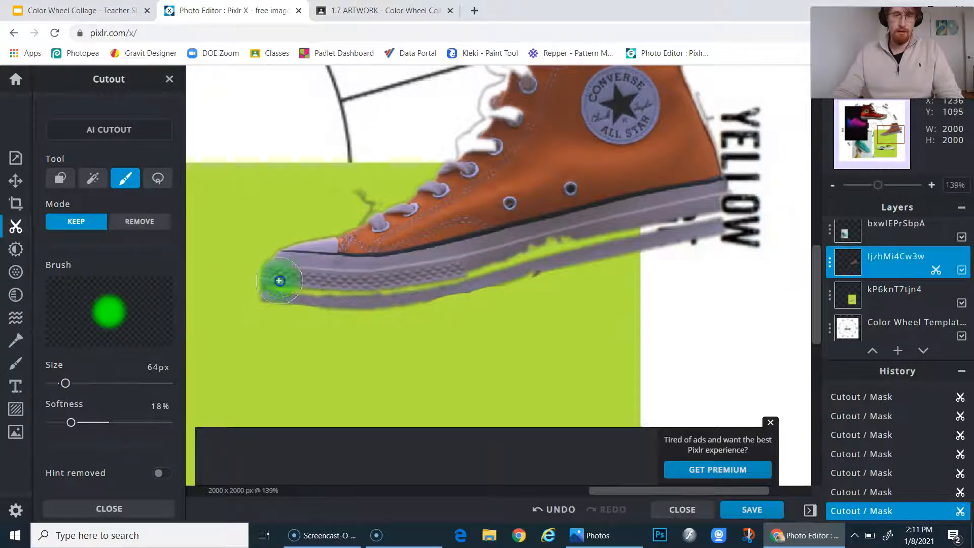
mouse_move(455, 268)
left_mouse_down()
mouse_move(616, 219)
mouse_move(685, 212)
left_mouse_up()
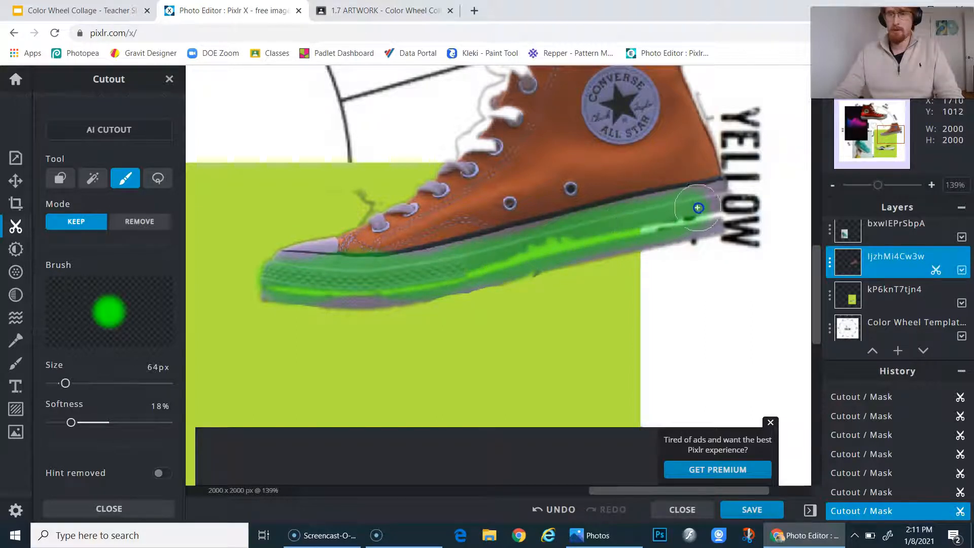
- Restore the orange Converse's erased laces in Keep mode, using the 64 px brush and a 13 px brush for the top laces
scroll(572, 159, "up", 3)
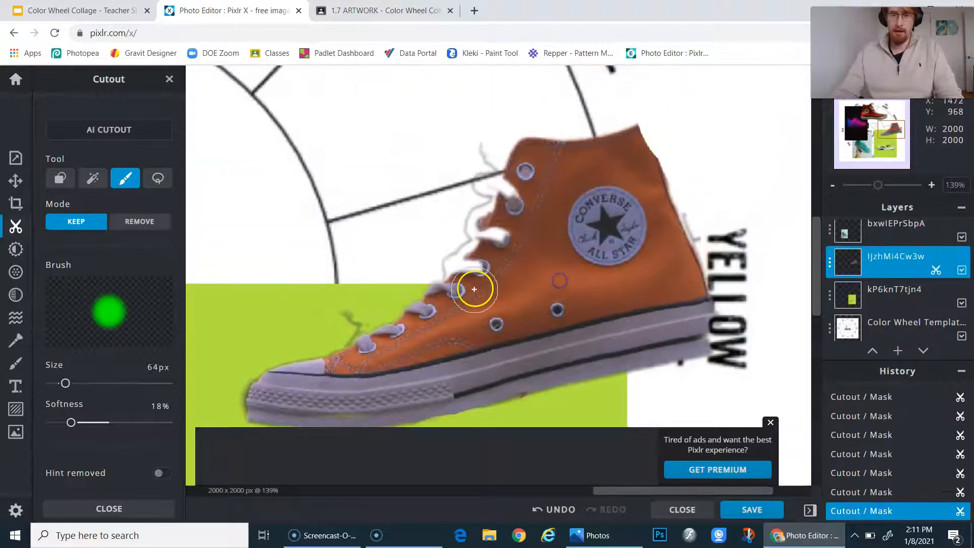
mouse_move(474, 275)
left_mouse_down()
mouse_move(460, 273)
mouse_move(495, 255)
left_mouse_up()
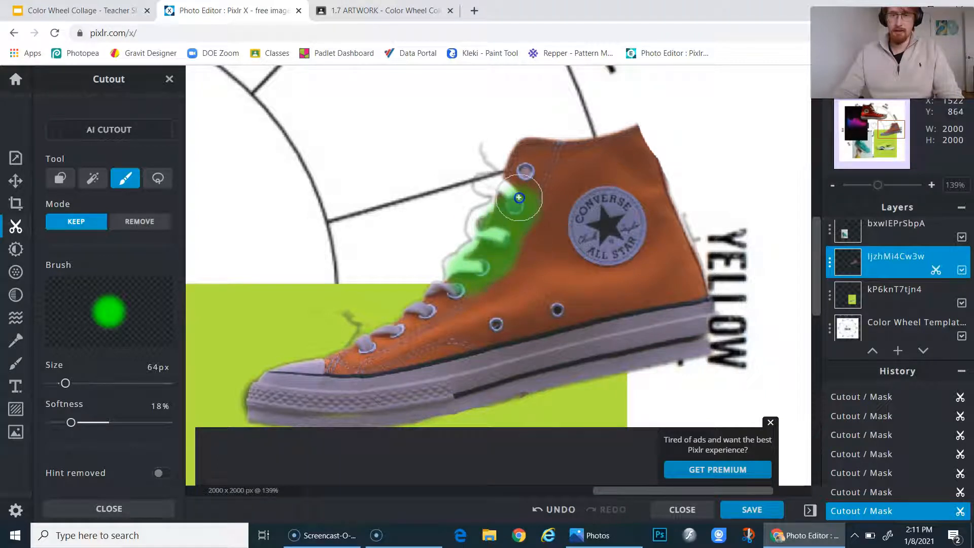
scroll(508, 213, "up", 1)
left_click_drag(65, 383, 52, 383)
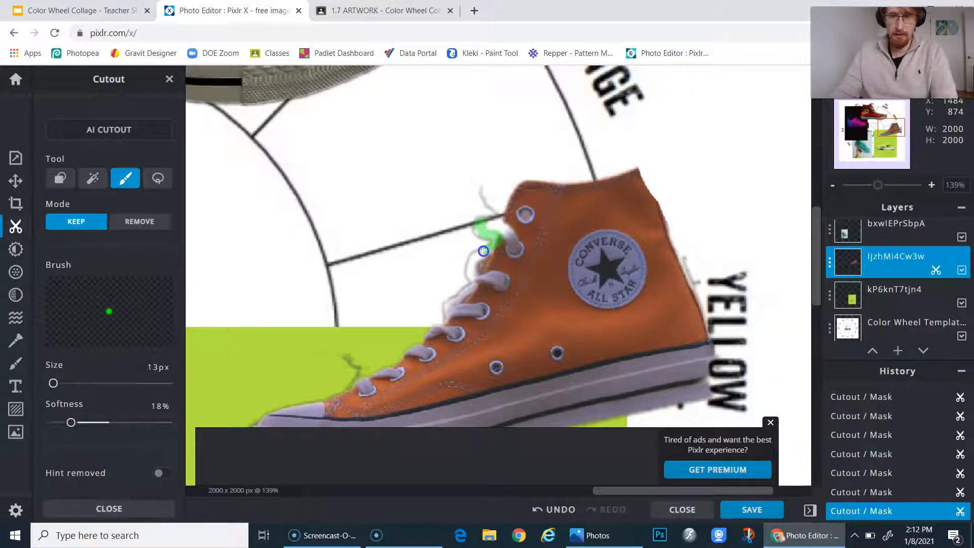
left_click(488, 234)
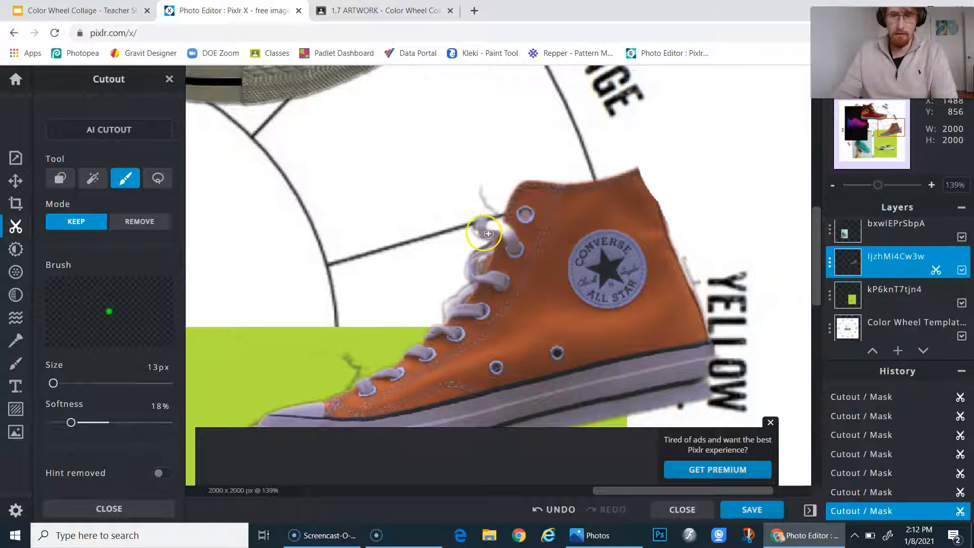
mouse_move(486, 183)
left_mouse_down()
mouse_move(508, 222)
mouse_move(493, 228)
left_mouse_up()
- Erase the stray dark mark above the orange Converse's toe with the 13 px cutout brush in Remove mode
scroll(537, 244, "down", 3)
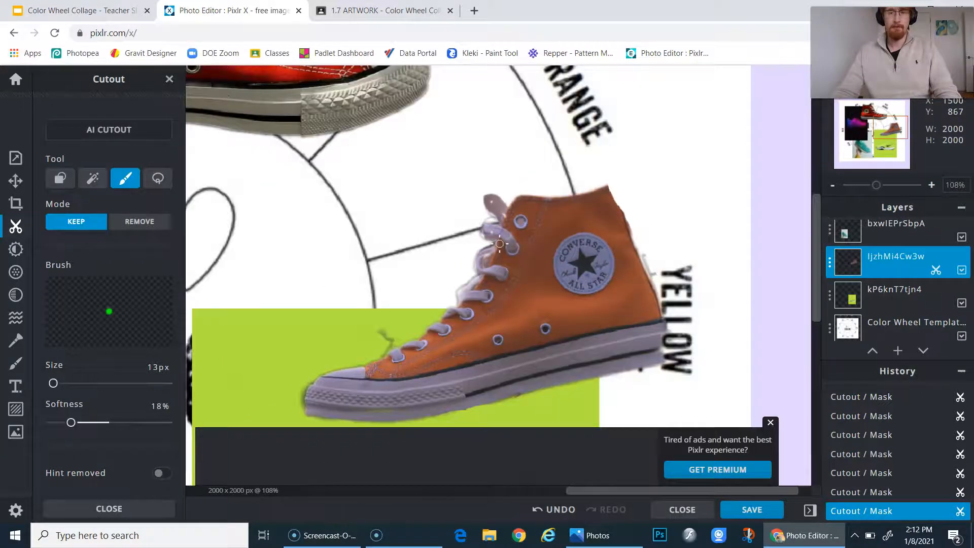
left_click(405, 285)
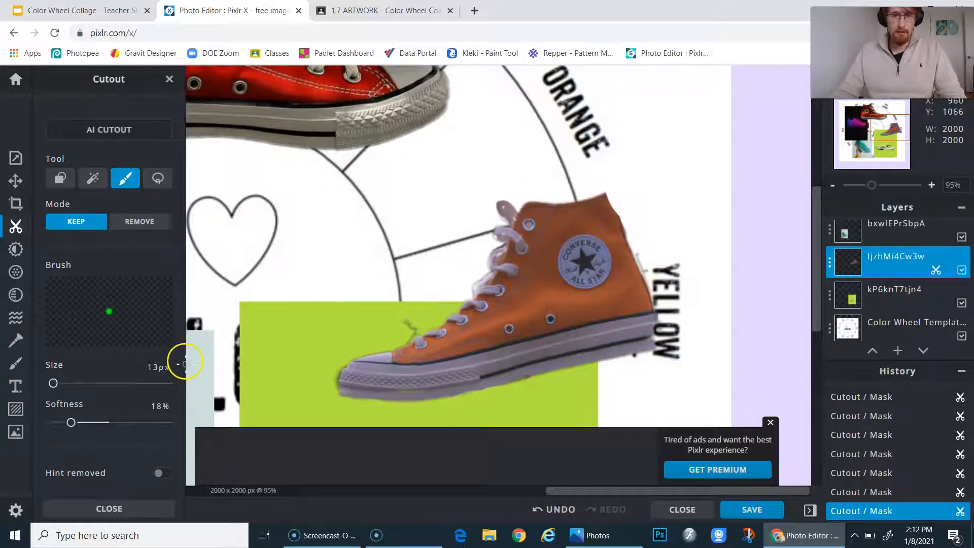
left_click(140, 222)
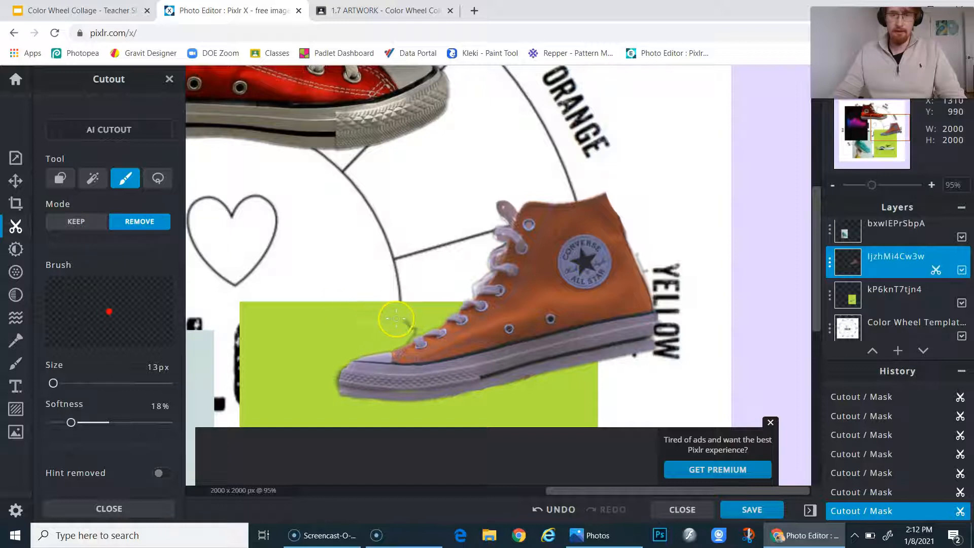
- Remove the backgrounds of the lime green Nike and teal sneaker pictures with the magic wand cutout, using tolerance 22 for the teal one
scroll(358, 272, "down", 4)
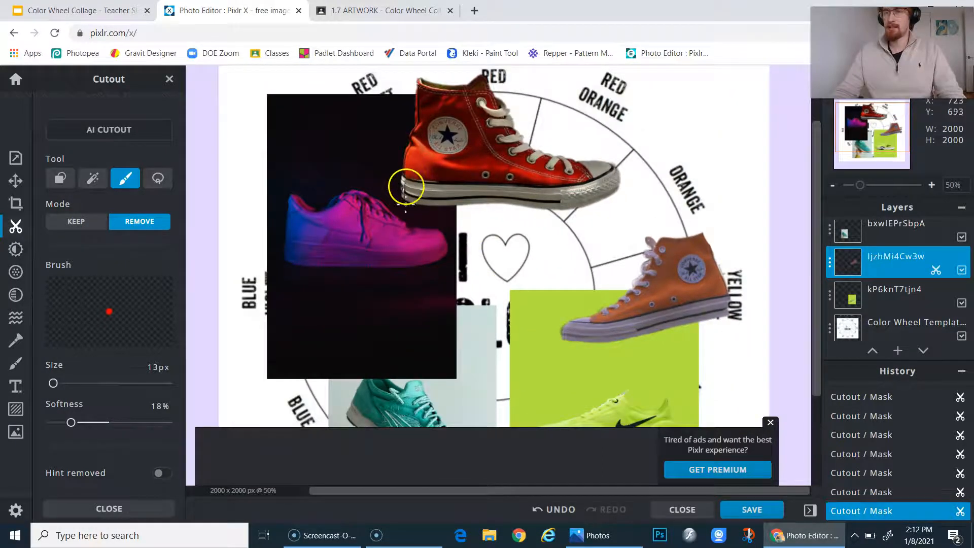
left_click_drag(427, 268, 436, 209)
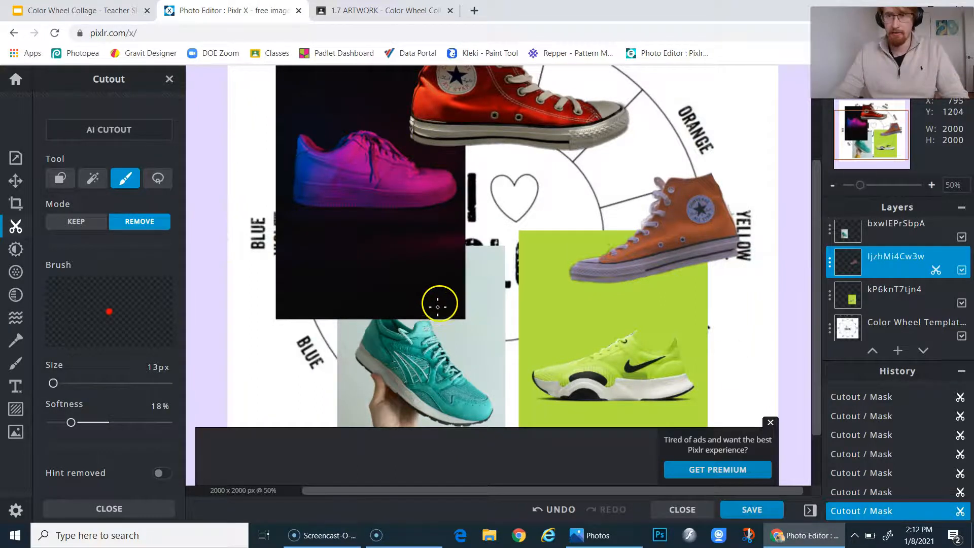
scroll(462, 143, "up", 3)
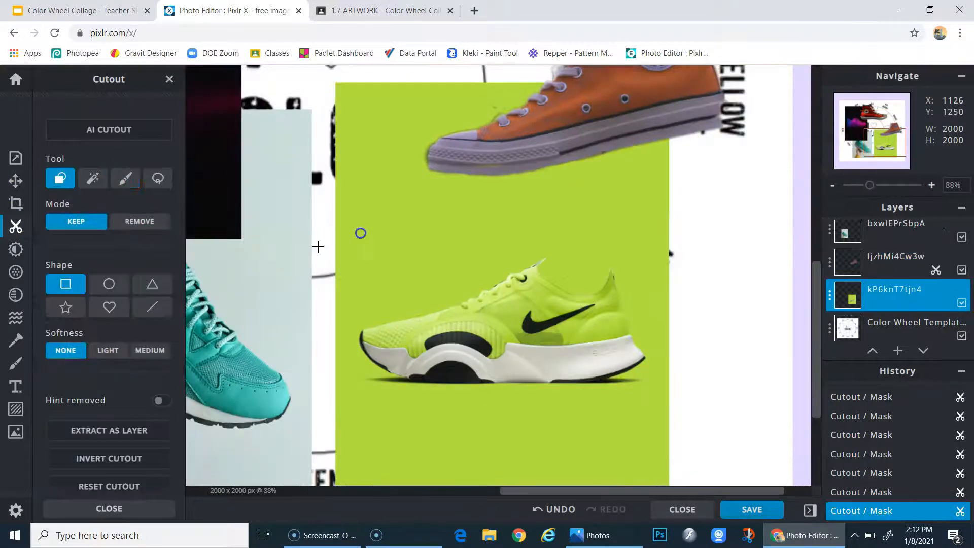
left_click(93, 178)
key("ctrl+z")
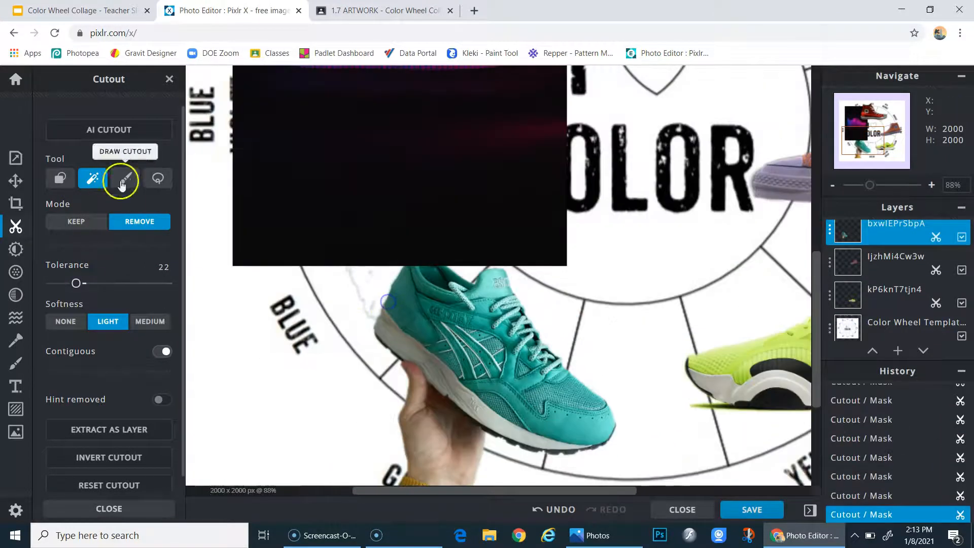
- Erase the leftover grey background patches above the teal sneaker, and add a blue sneaker stock image to the current document as a layer
left_click(124, 179)
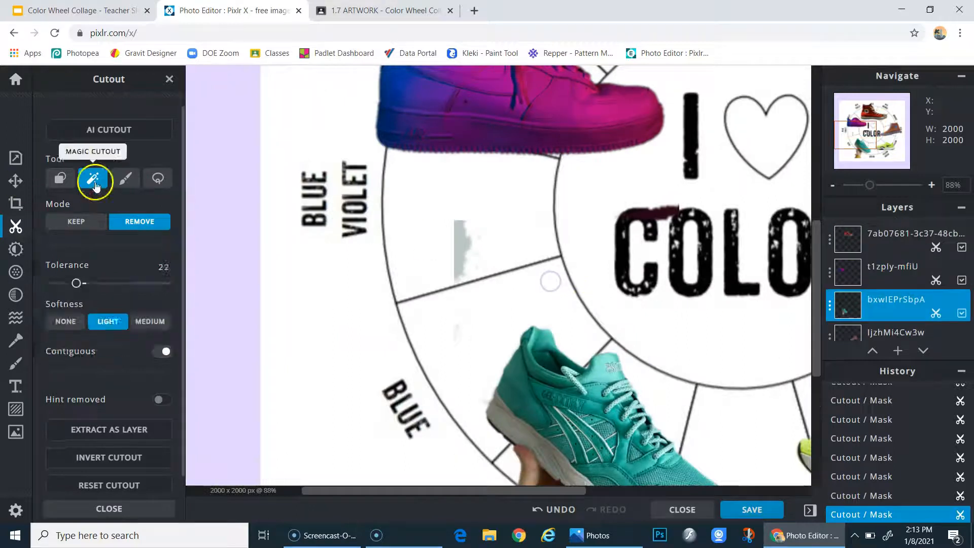
left_click_drag(472, 234, 447, 324)
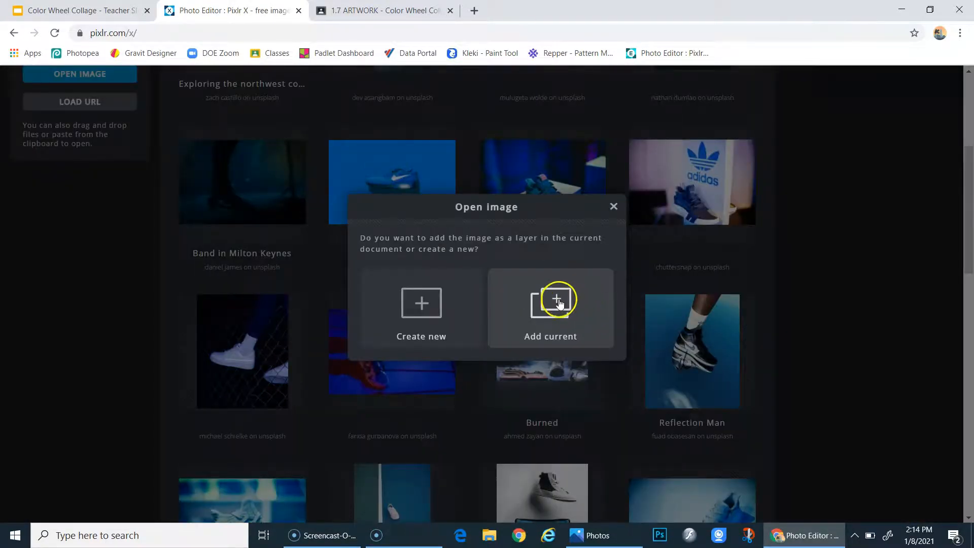
left_click(558, 303)
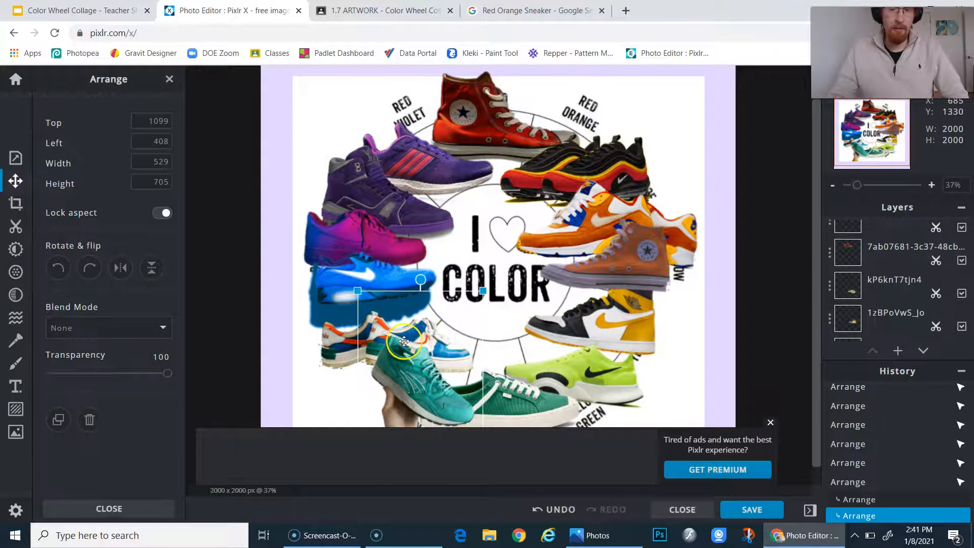
- Shift the white, blue and orange sneaker pair slightly further left on the color wheel
left_click(330, 345)
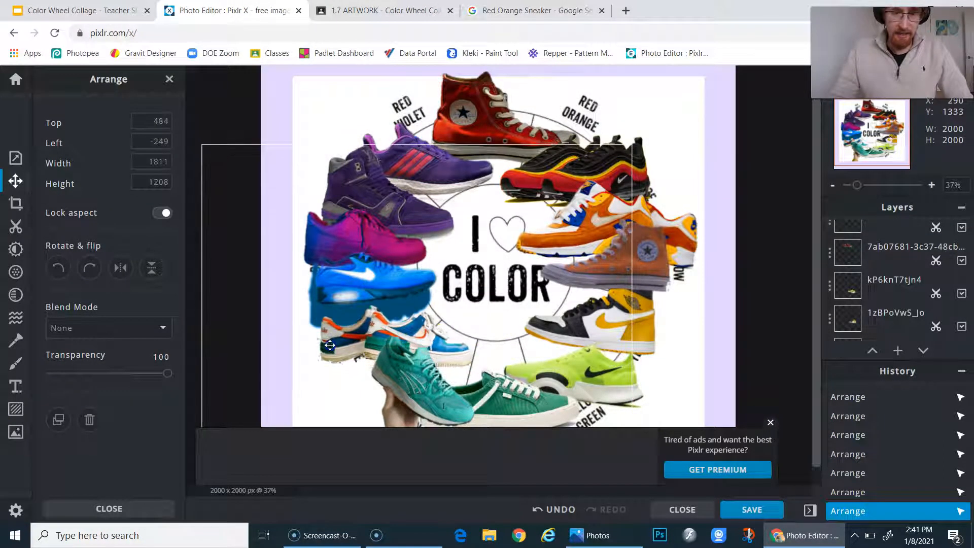
left_click(435, 333)
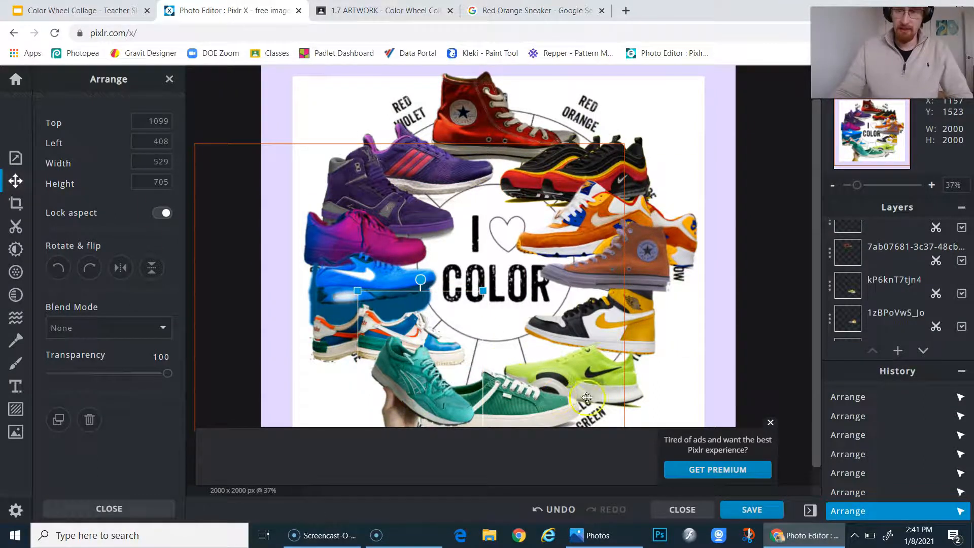
- Enlarge the lime green Nike to about 1029 by 1226 px, keeping it below the yellow and black Nike
left_click(600, 332)
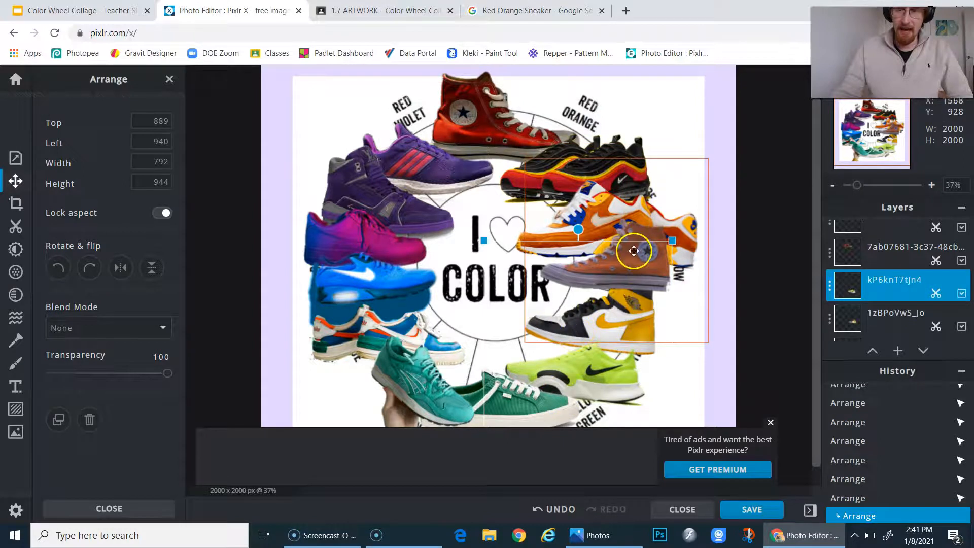
scroll(599, 356, "up", 1)
scroll(659, 384, "down", 3)
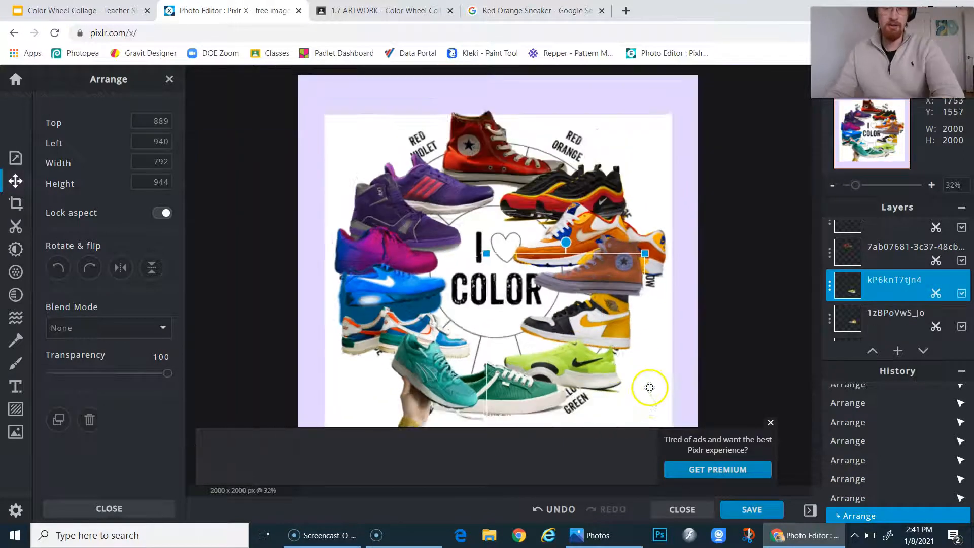
left_click_drag(601, 360, 602, 357)
left_click_drag(488, 253, 471, 233)
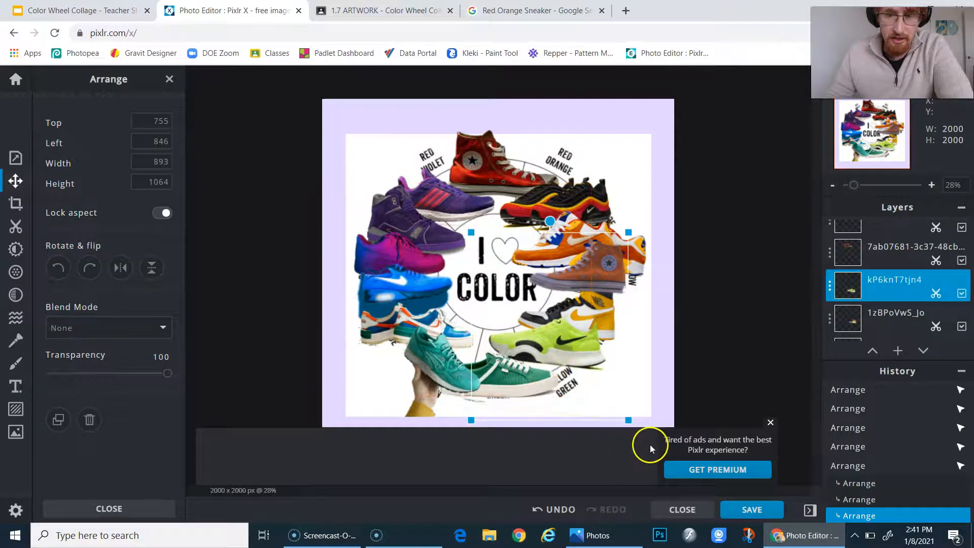
left_click_drag(641, 429, 640, 428)
left_click_drag(628, 233, 653, 203)
left_click_drag(604, 344, 601, 360)
- Move the orange Converse out of the way to the canvas's upper-left corner
left_click(590, 312)
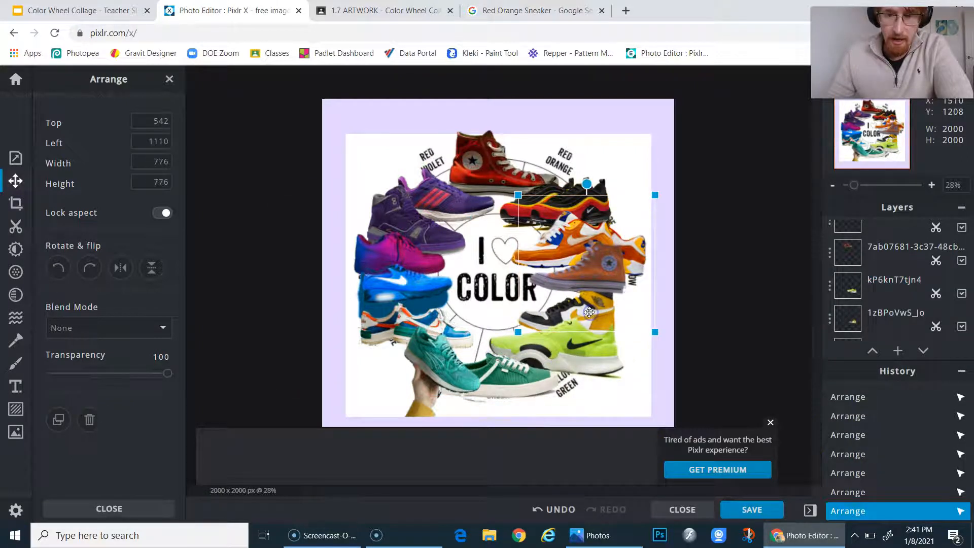
mouse_move(548, 313)
left_mouse_down()
mouse_move(554, 305)
mouse_move(547, 316)
left_mouse_up()
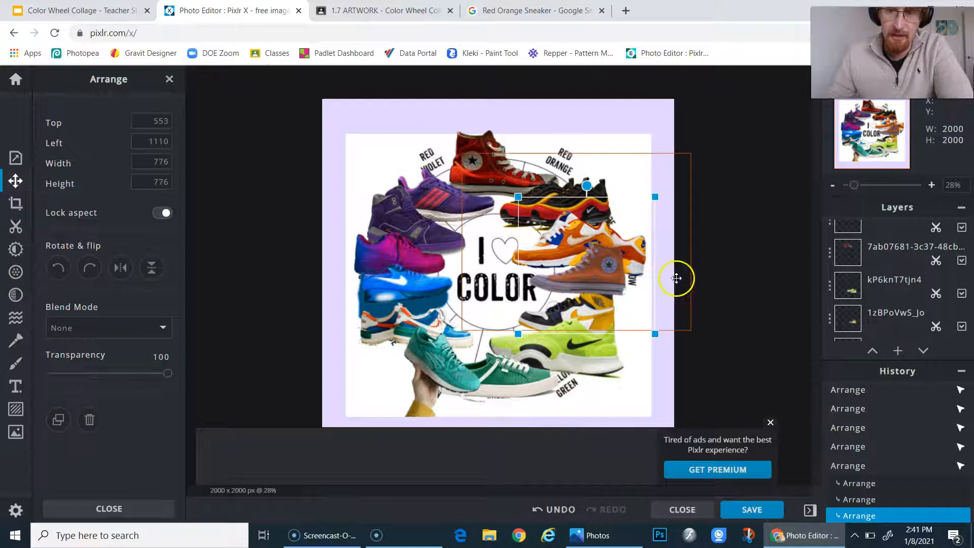
left_click(670, 378)
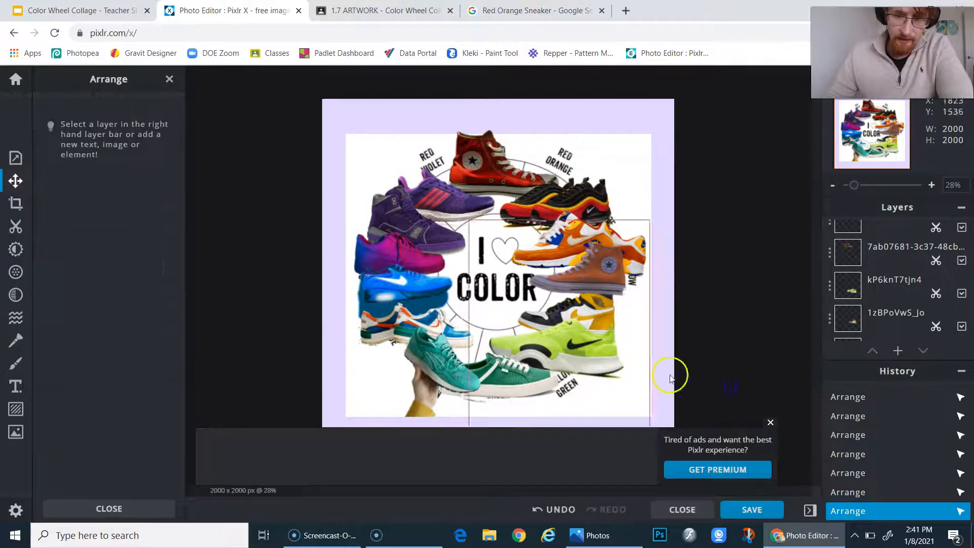
left_click(578, 287)
left_click_drag(589, 274, 384, 177)
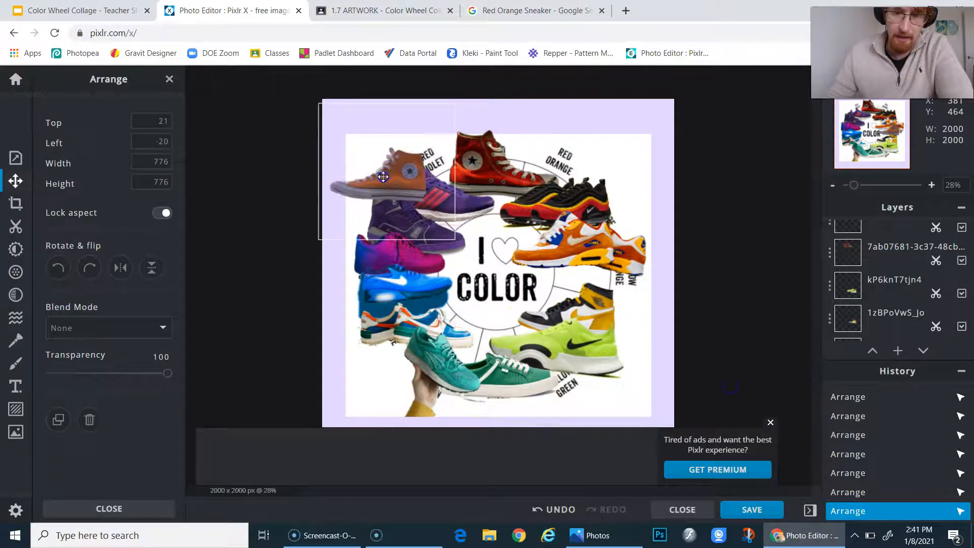
- Move the lime green Nike toward the canvas's lower-left area, clear of the yellow and black Nike
left_click(599, 328)
left_click_drag(589, 357, 660, 428)
left_click(599, 299)
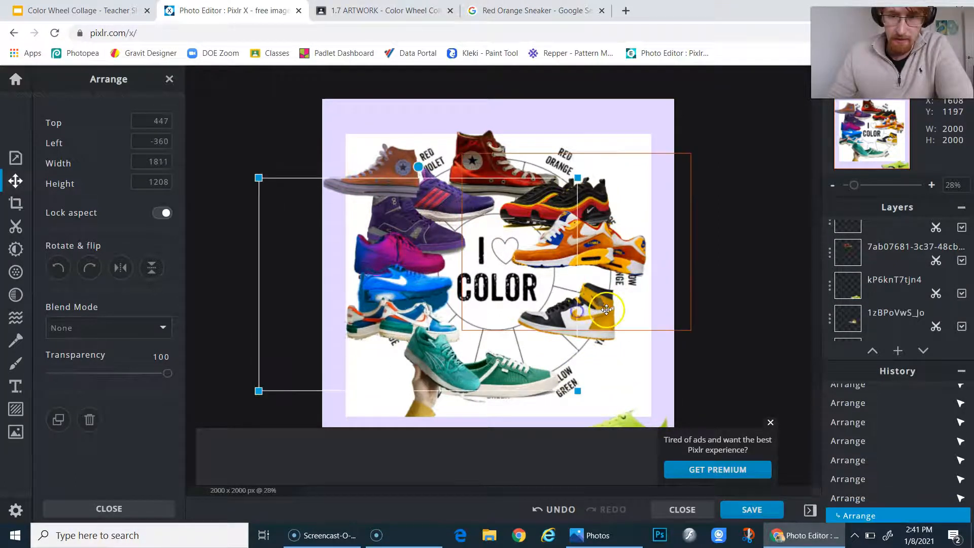
left_click_drag(607, 320, 550, 276)
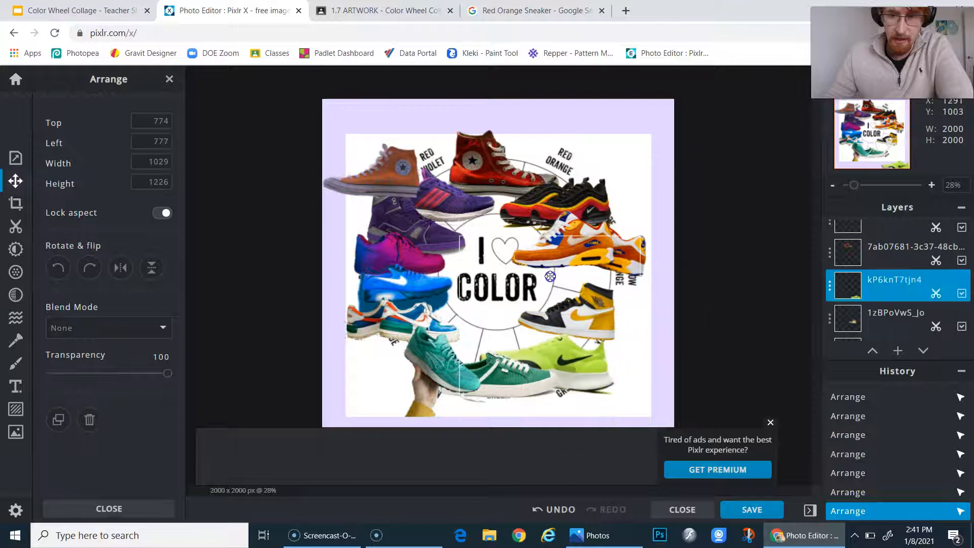
left_click_drag(588, 398, 425, 402)
- Enlarge the yellow and black Nike slightly and move the lime green Nike back beneath it
left_click_drag(604, 333, 678, 397)
left_click_drag(586, 240, 576, 233)
left_click_drag(620, 334, 613, 330)
left_click_drag(336, 381, 503, 384)
- Enlarge the orange Converse to about 855 by 855 px and return it between the orange Nike and the yellow Nike
left_click(346, 151)
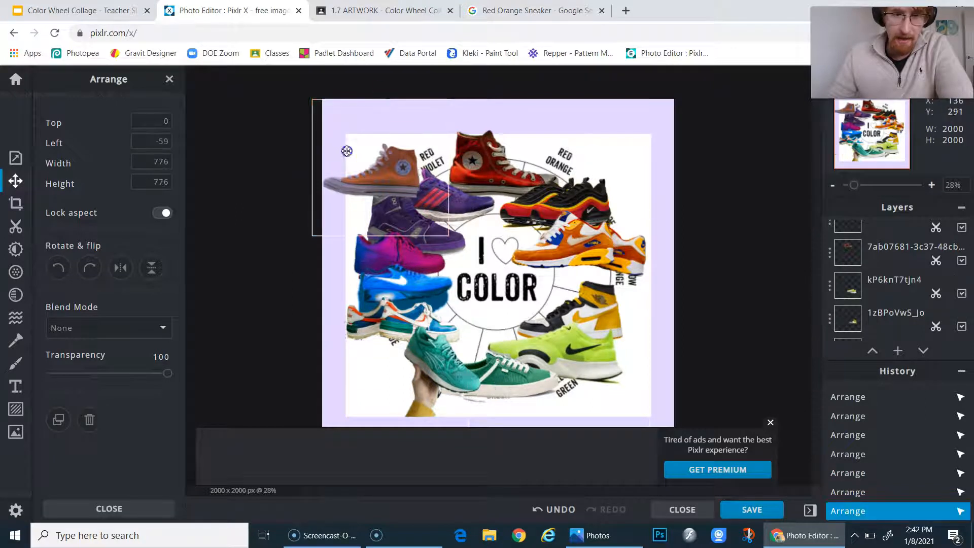
left_click_drag(448, 236, 462, 250)
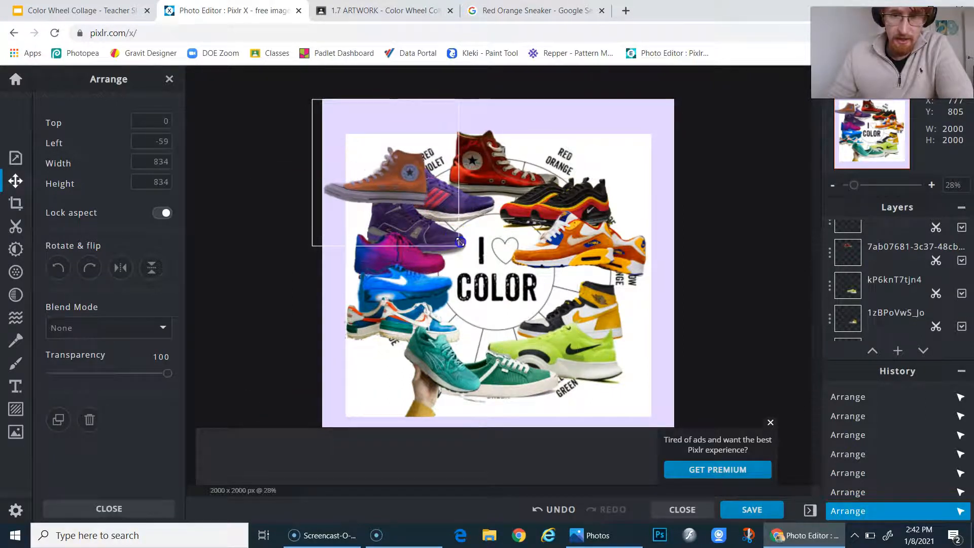
left_click_drag(326, 106, 533, 206)
left_click(709, 341)
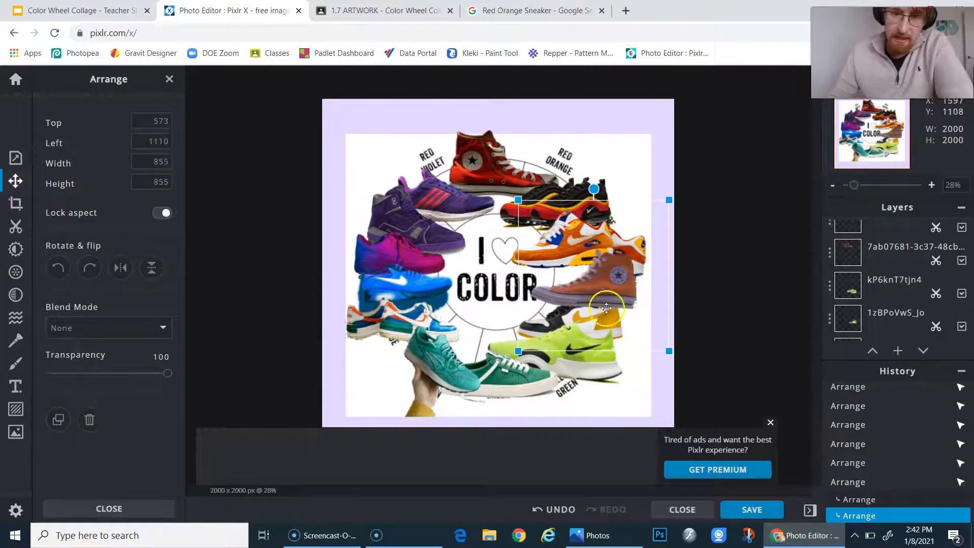
- Lower the orange Converse layer in the stacking order until it sits behind the yellow and black Nike
scroll(607, 330, "up", 2)
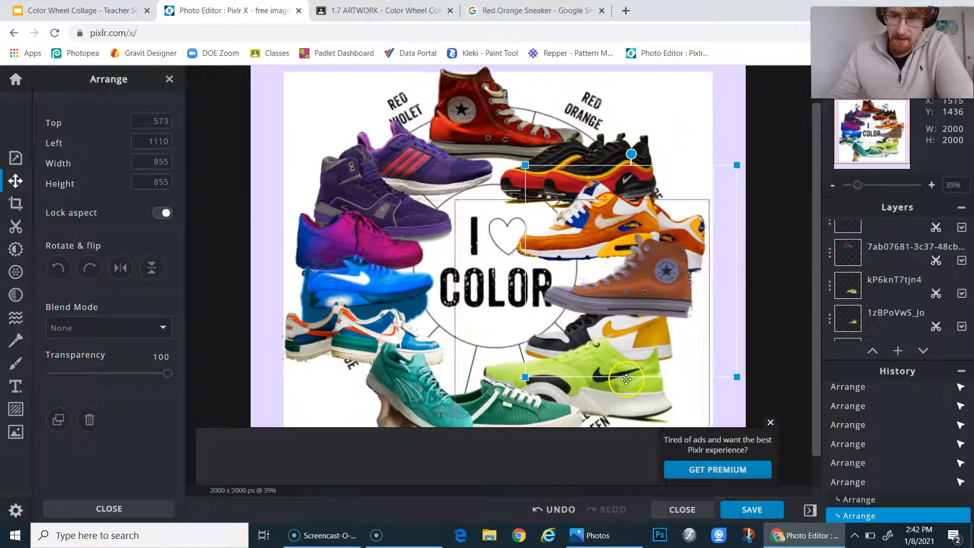
left_click(923, 351)
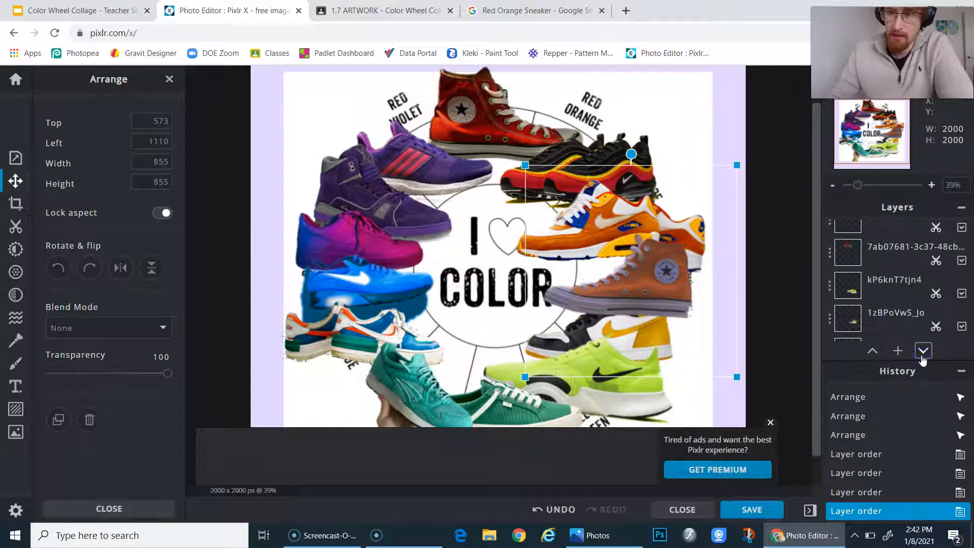
left_click(922, 357)
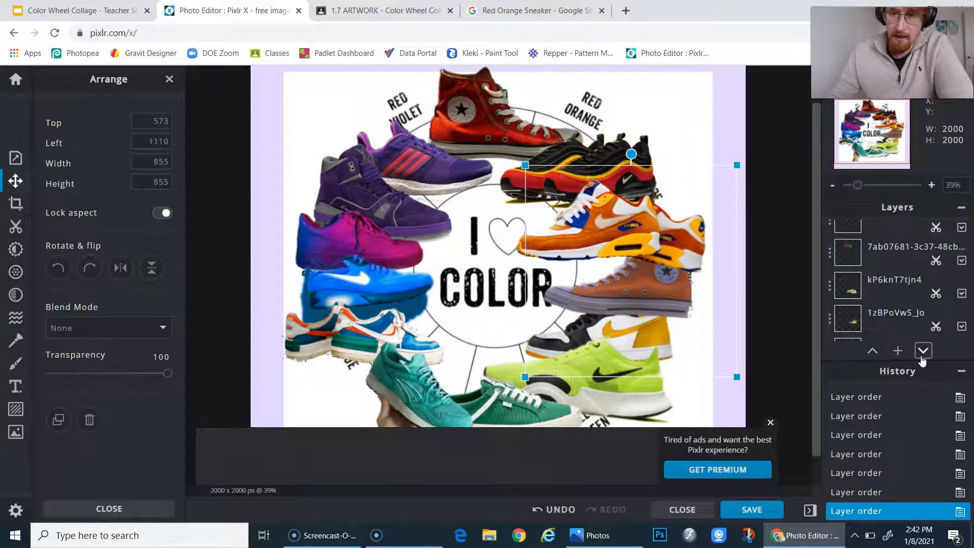
left_click(922, 357)
left_click(922, 357)
left_click(922, 357)
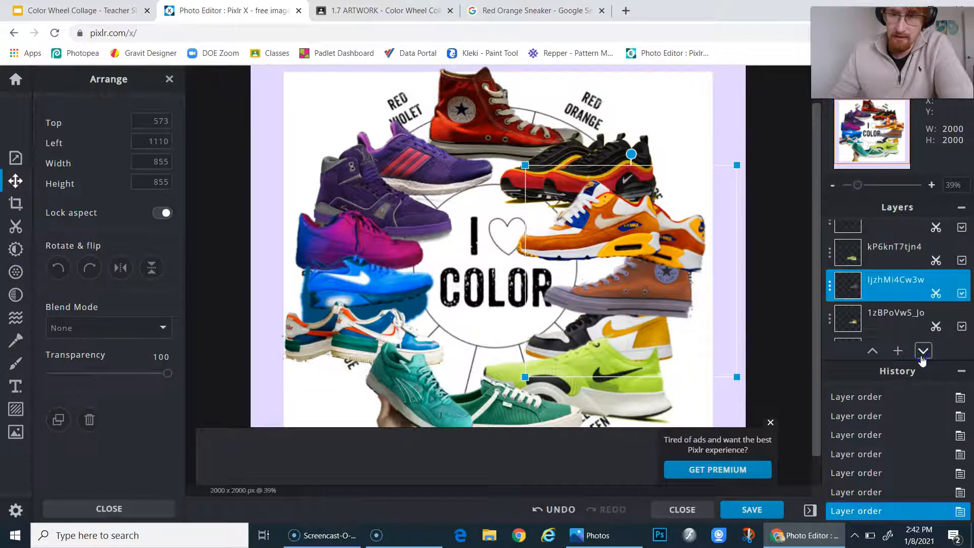
left_click(922, 357)
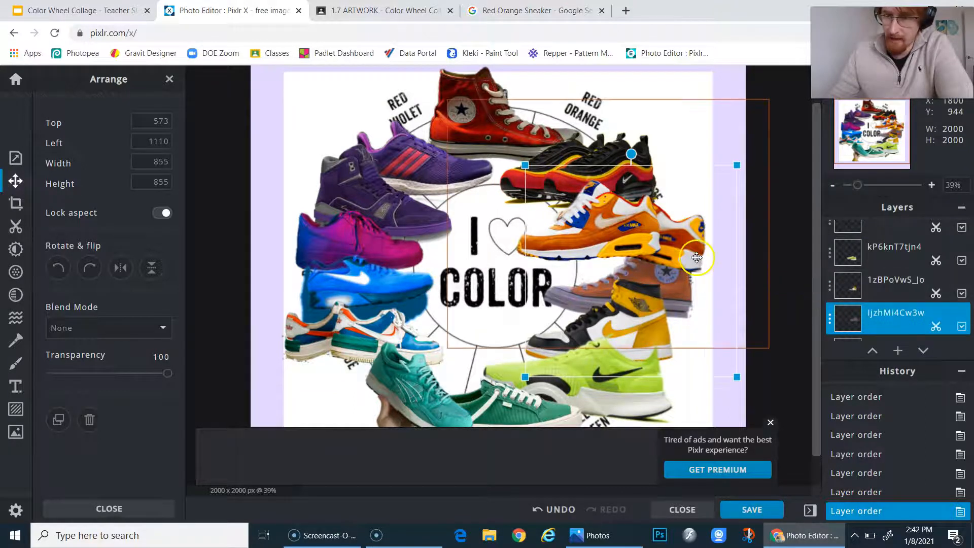
- Lower the orange and white Nike layer in the stacking order until it sits behind the orange Converse
left_click(690, 219)
left_click(924, 352)
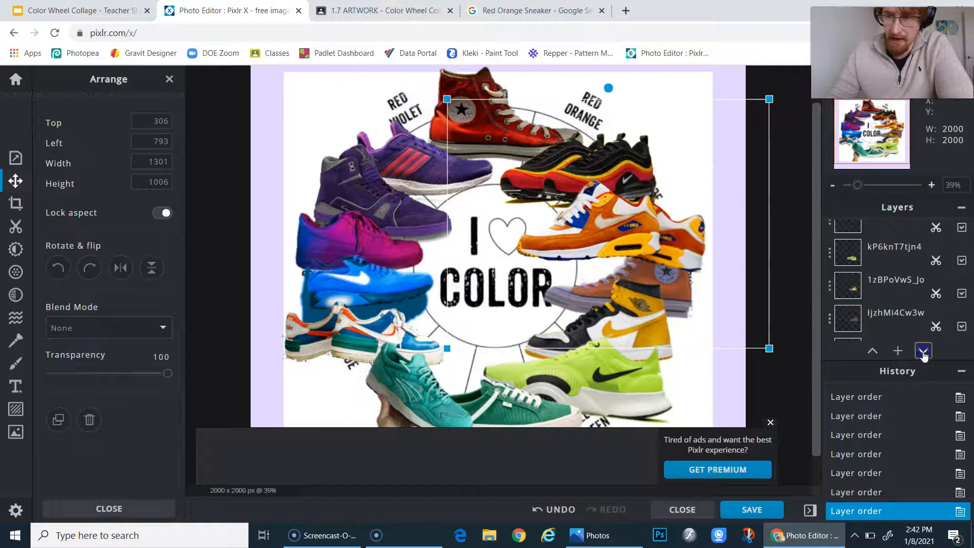
left_click(923, 352)
left_click(923, 352)
left_click(923, 353)
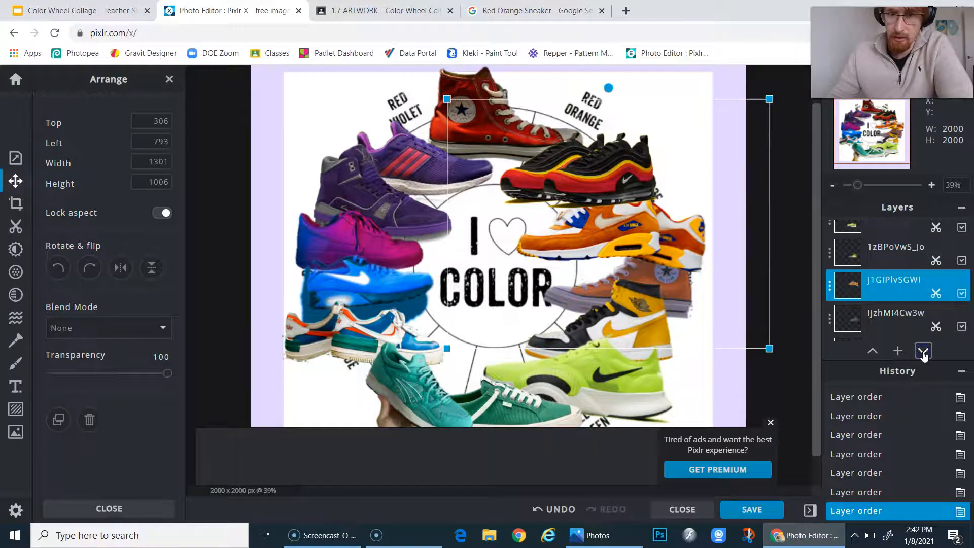
left_click(923, 353)
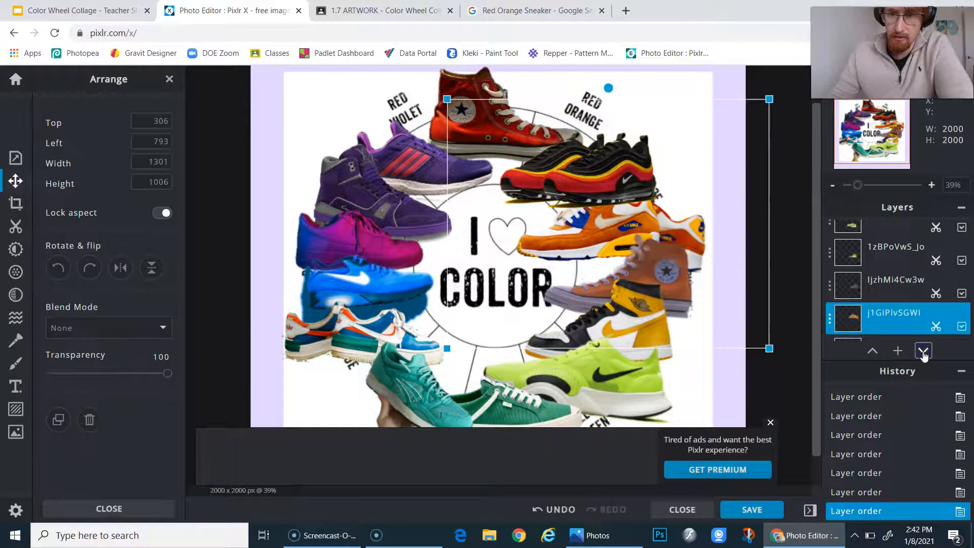
- Lower the black and red Nike layer in the stacking order until it sits behind the orange and white Nike
left_click(644, 166)
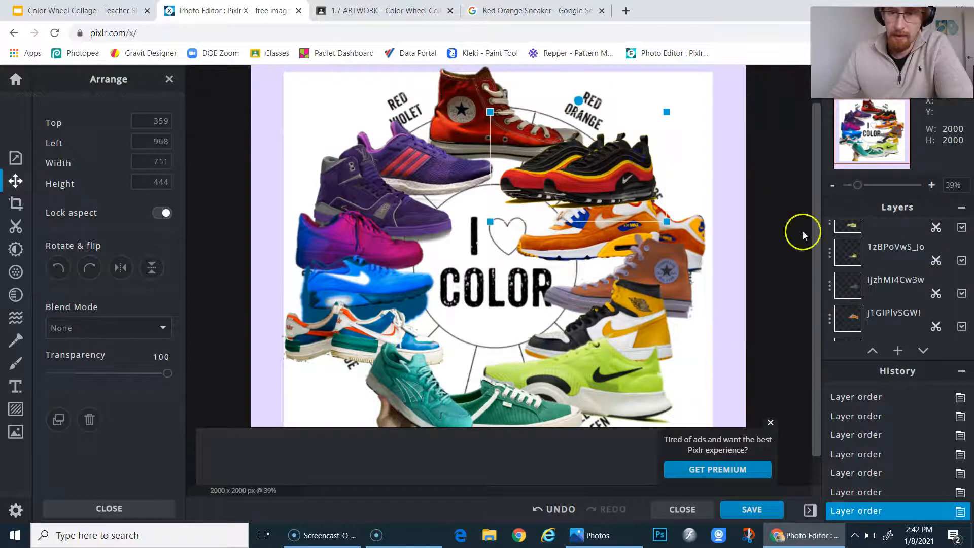
left_click(923, 352)
left_click(923, 352)
left_click(923, 352)
left_click(923, 352)
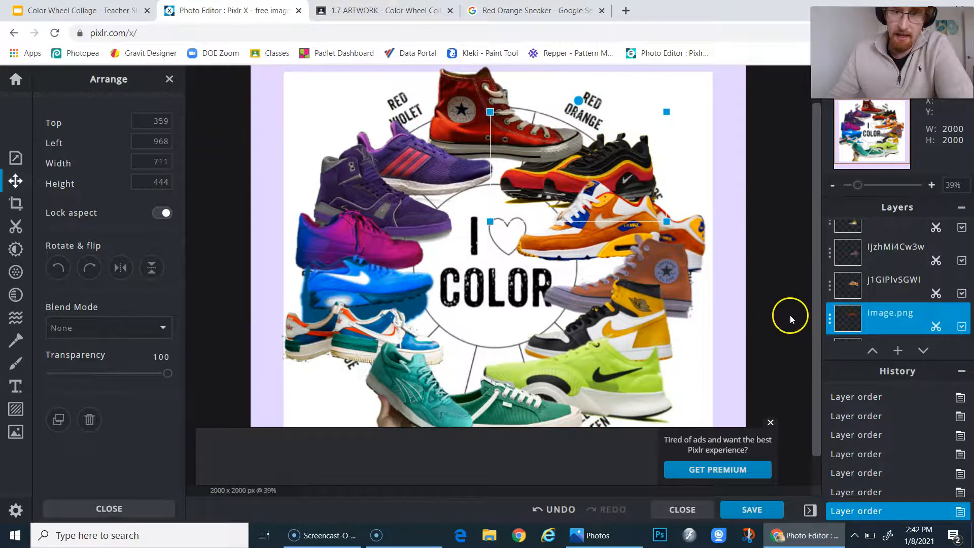
- Lower the red Converse layer in the stacking order until it sits behind the black and red Nike
left_click(471, 68)
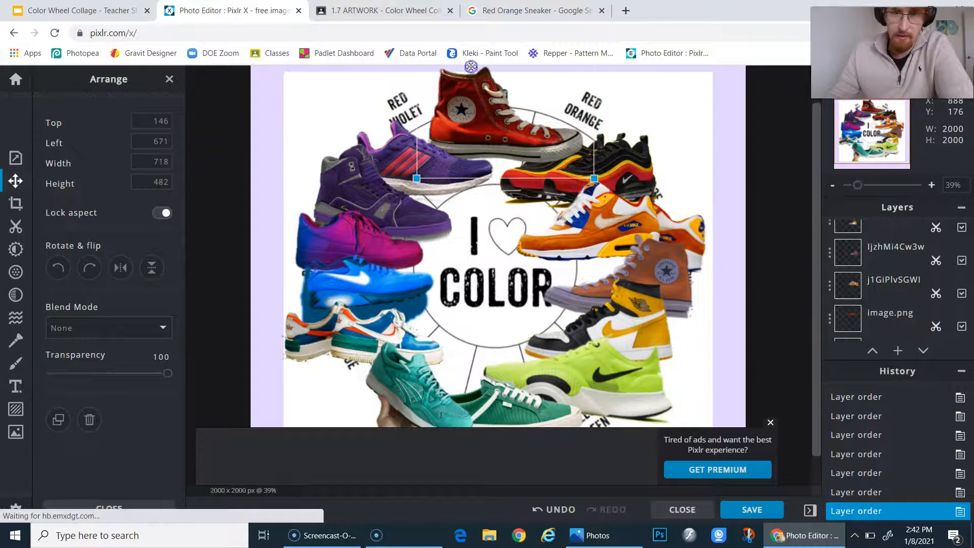
left_click(929, 355)
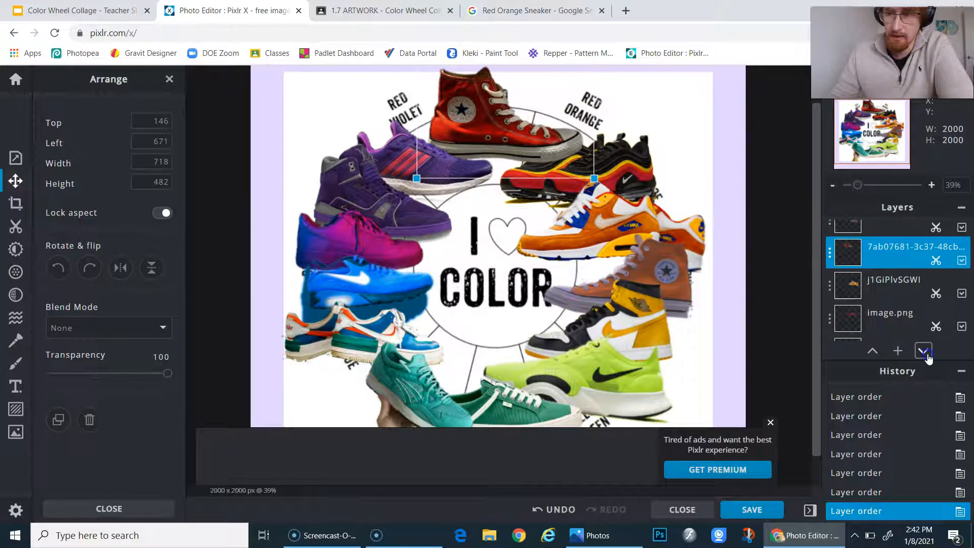
left_click(925, 352)
left_click(925, 351)
- Delete the Color Wheel Template layer from the collage
scroll(445, 178, "down", 1)
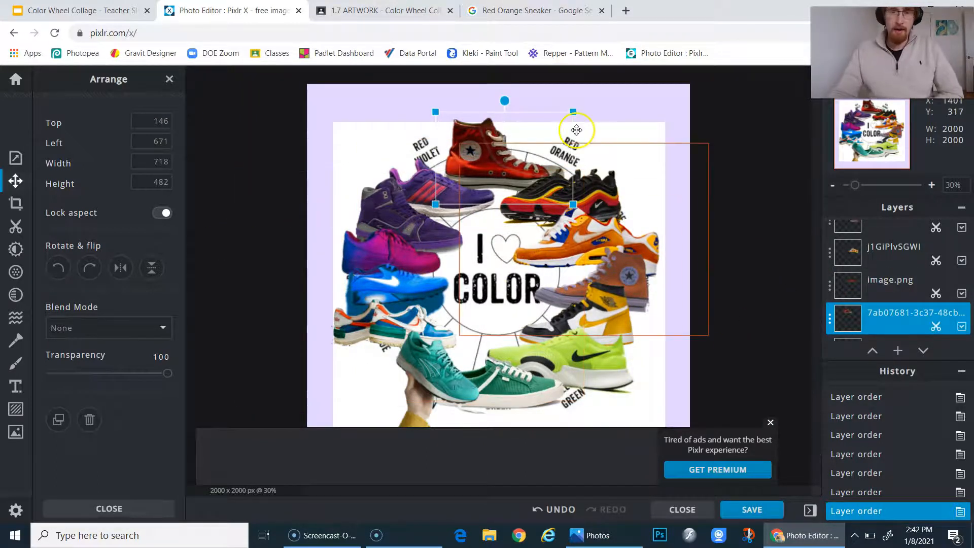
scroll(577, 130, "down", 2)
scroll(891, 315, "down", 2)
left_click(905, 297)
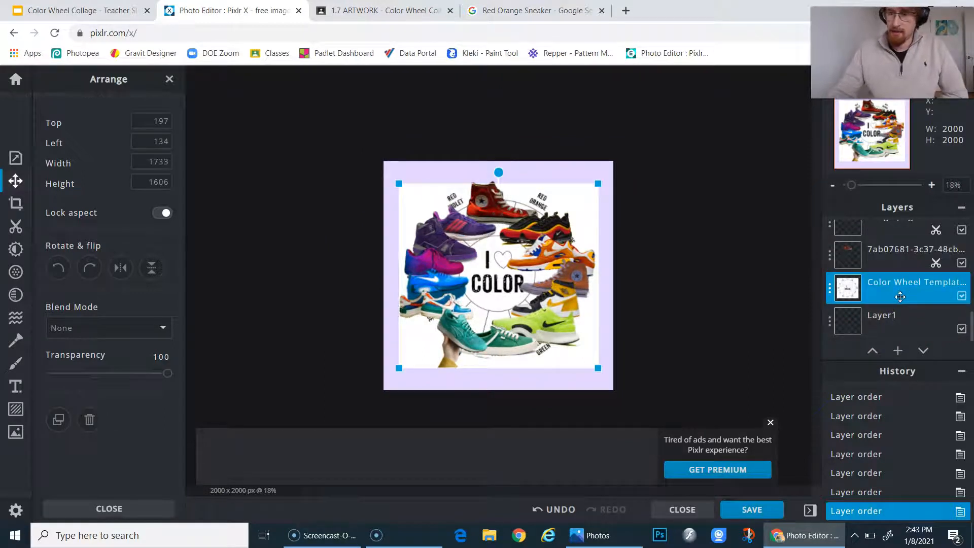
key("Delete")
scroll(484, 272, "up", 1)
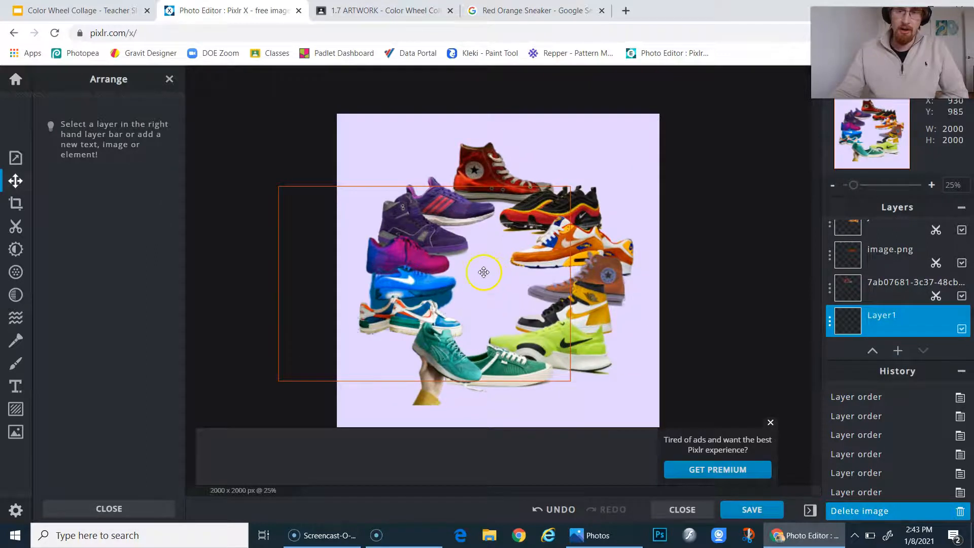
scroll(484, 272, "up", 1)
scroll(556, 250, "down", 2)
scroll(527, 271, "up", 3)
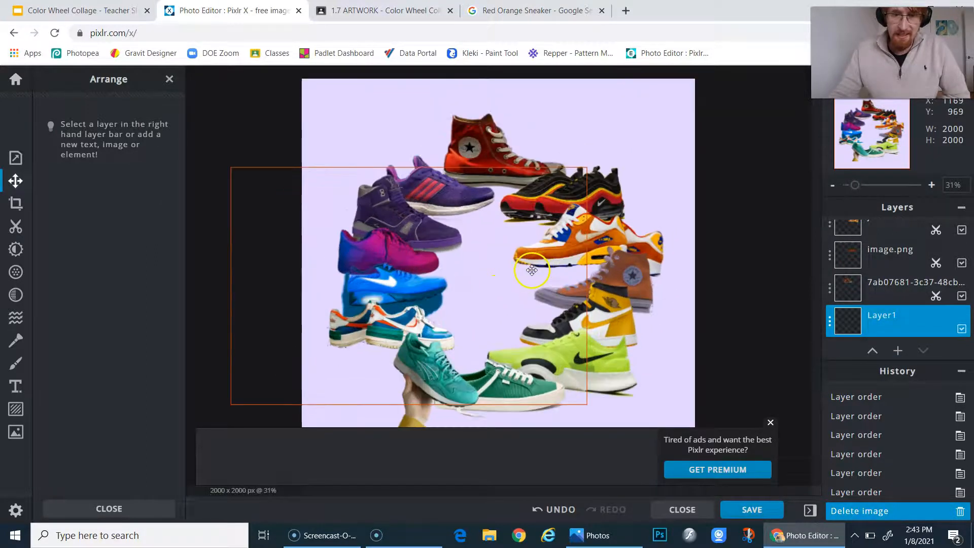
scroll(532, 270, "up", 1)
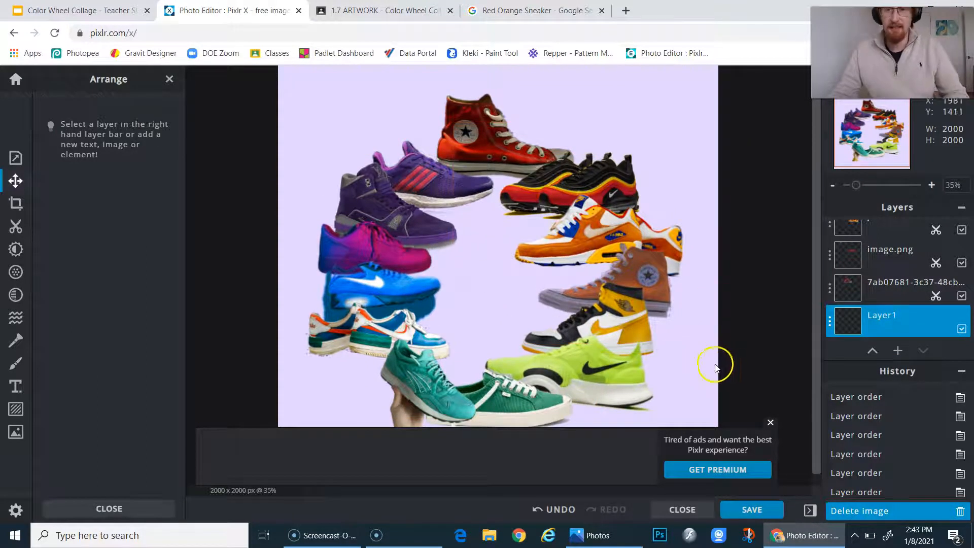
scroll(518, 339, "down", 3)
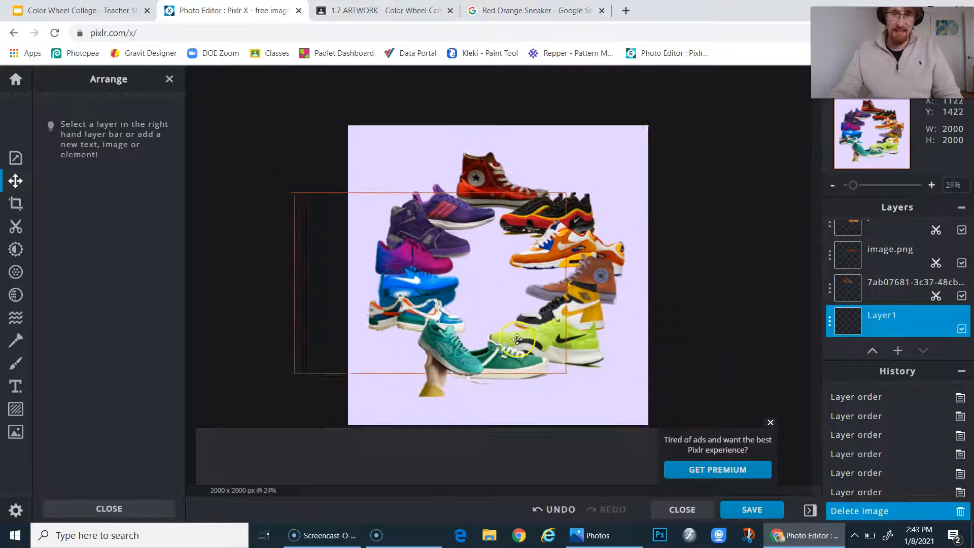
- Change the collage's canvas background to the muted reddish brown #7C4F4F
scroll(517, 339, "up", 1)
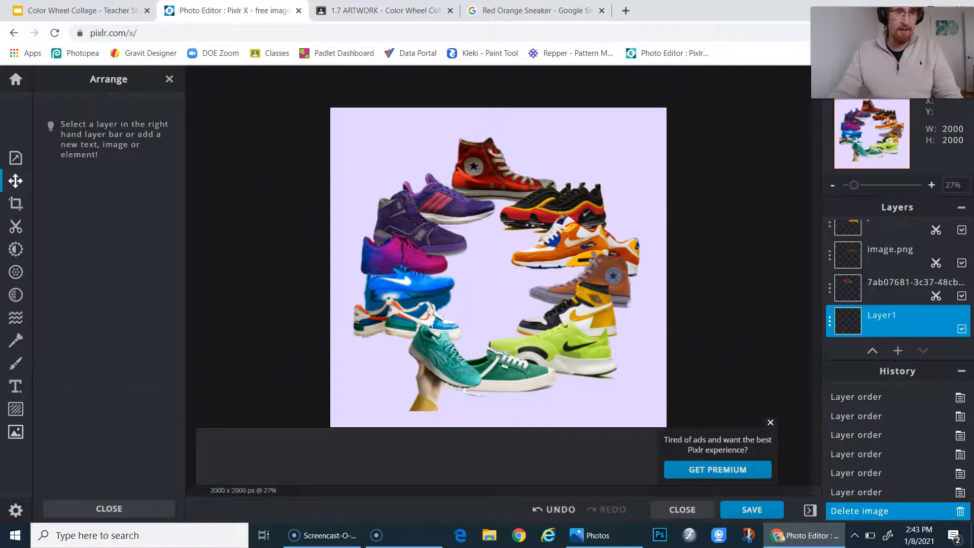
left_click(14, 161)
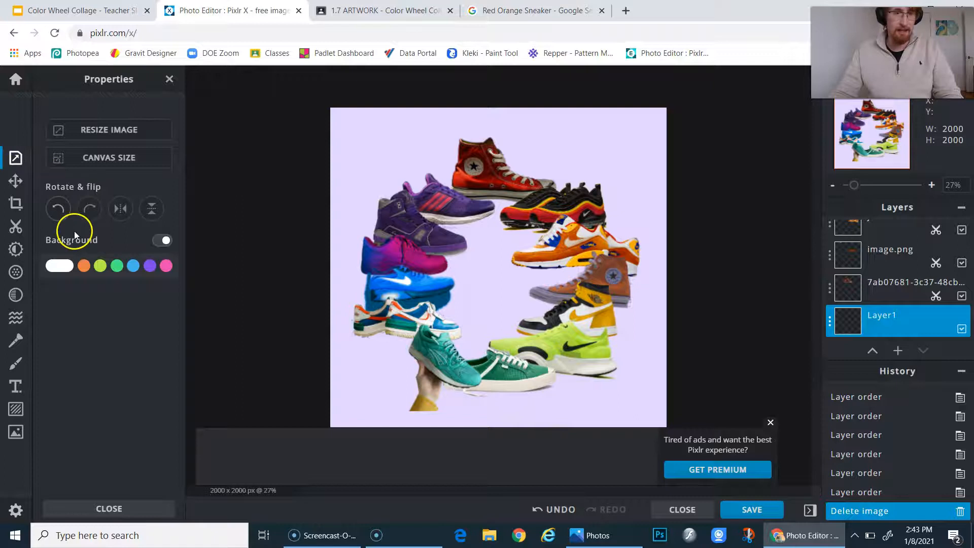
left_click(59, 266)
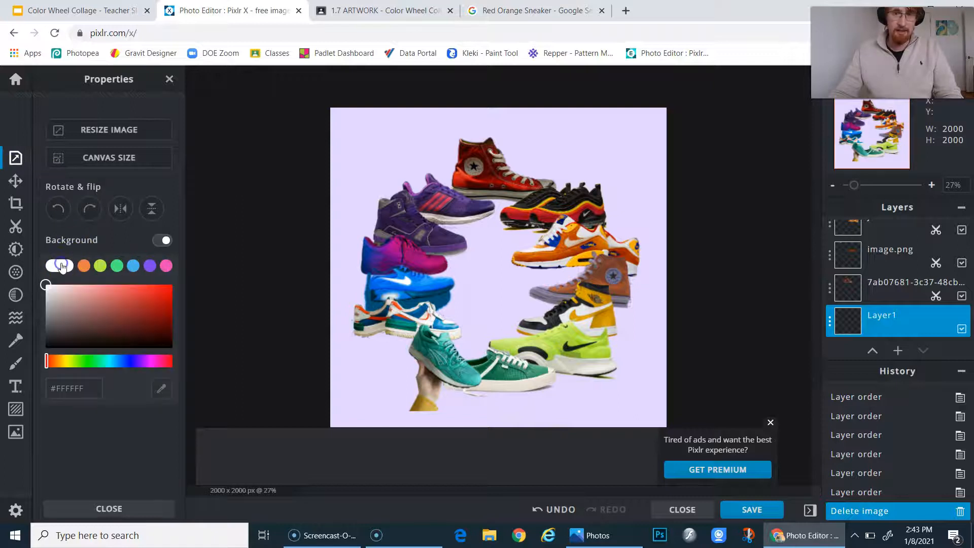
mouse_move(75, 318)
left_mouse_down()
mouse_move(38, 355)
mouse_move(46, 328)
mouse_move(85, 304)
left_mouse_up()
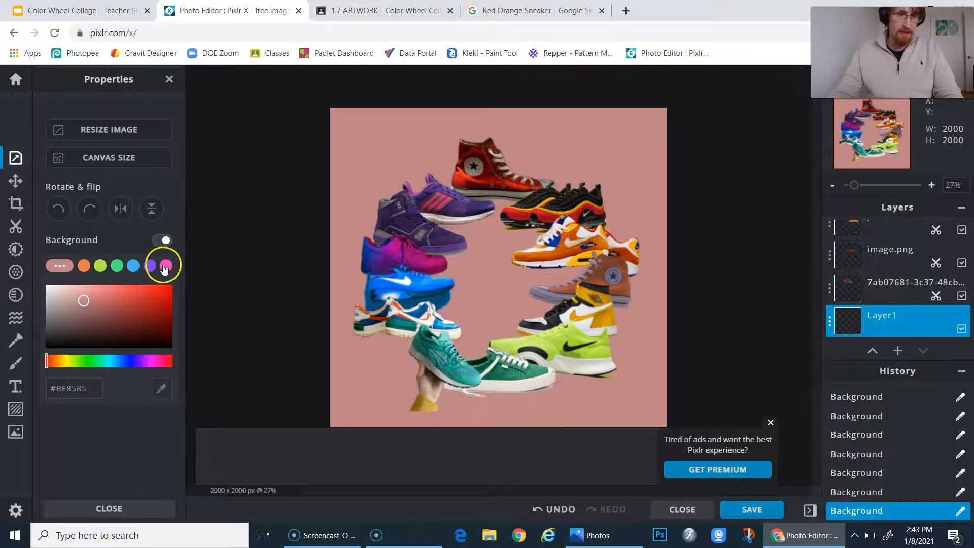
left_click_drag(84, 301, 92, 319)
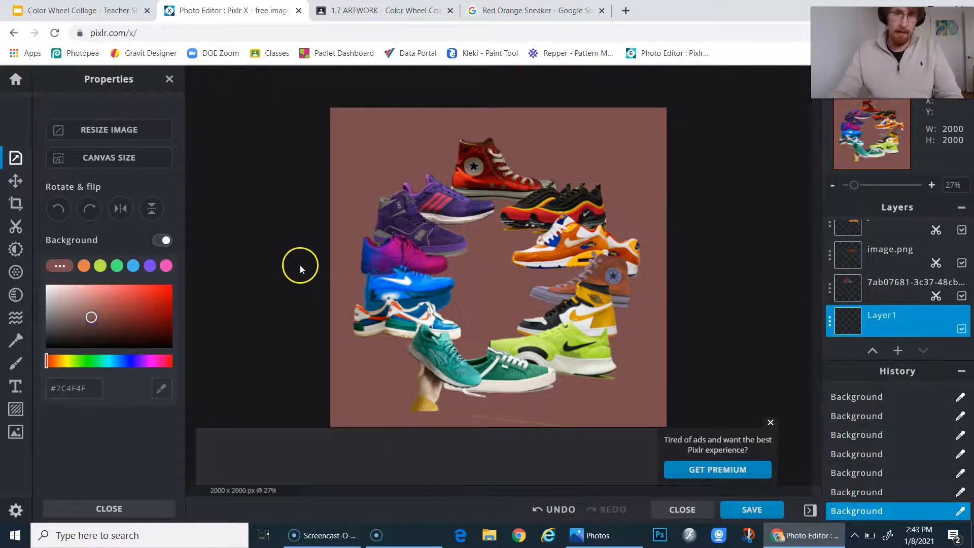
- Crop the canvas closely around the ring of sneakers to 1854 x 1712 px
scroll(428, 282, "down", 1)
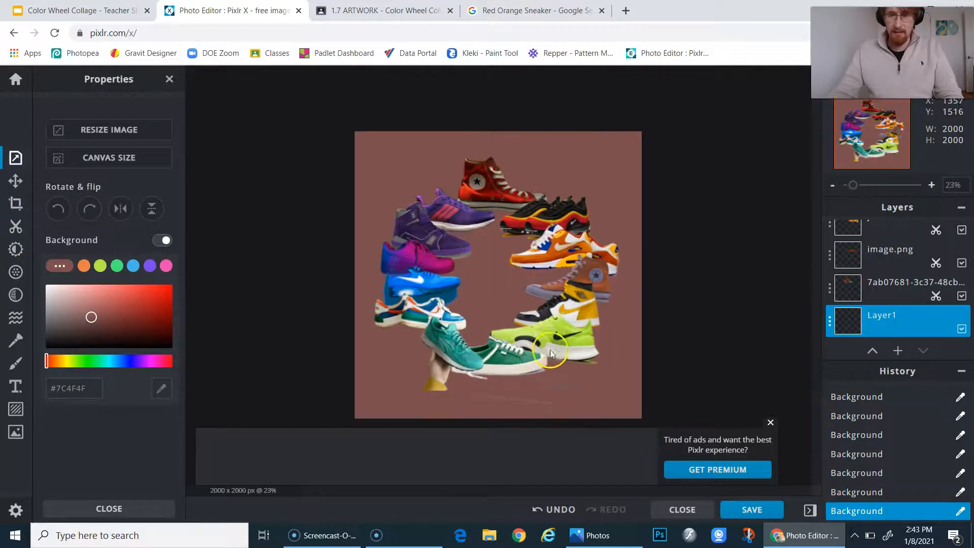
left_click(15, 203)
left_click_drag(354, 131, 368, 149)
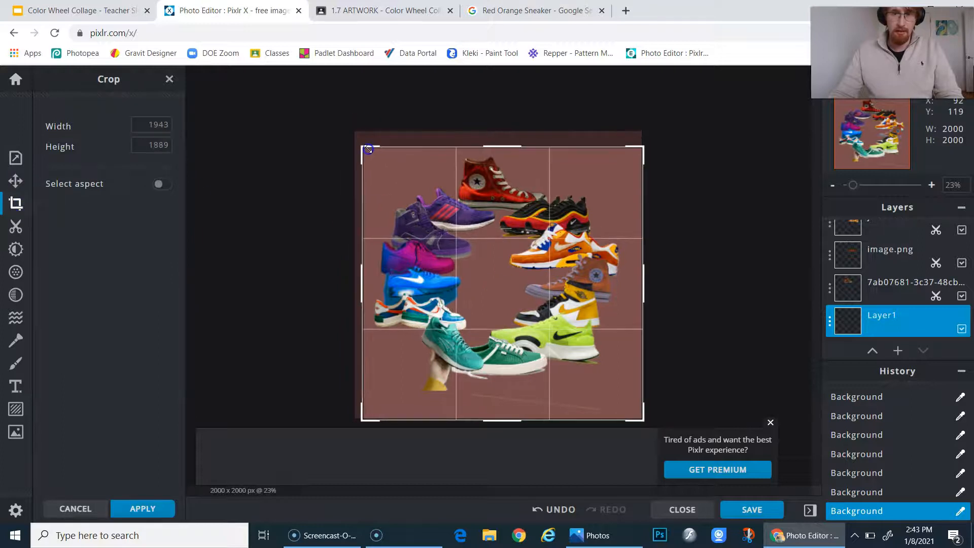
left_click_drag(644, 421, 630, 393)
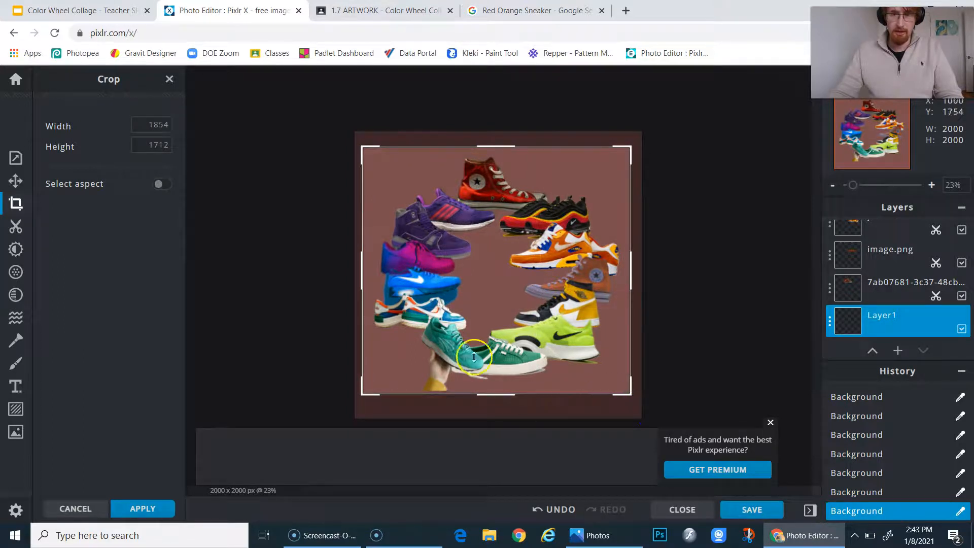
key("Return")
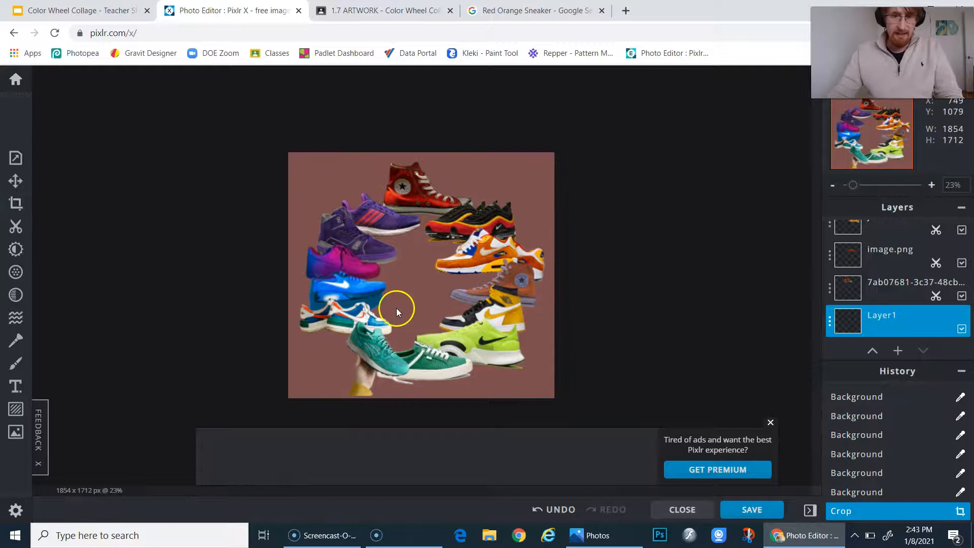
scroll(436, 369, "up", 3)
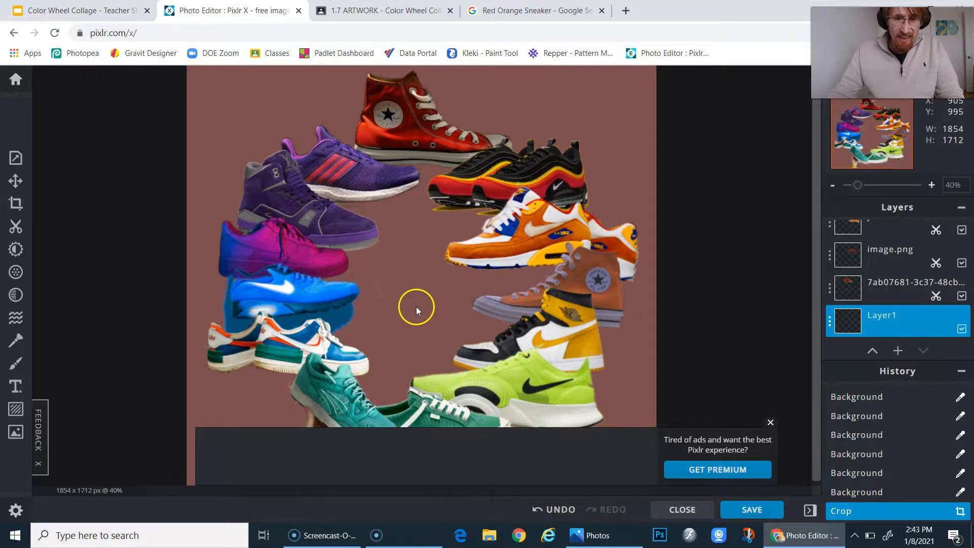
scroll(417, 306, "up", 1)
scroll(416, 307, "down", 3)
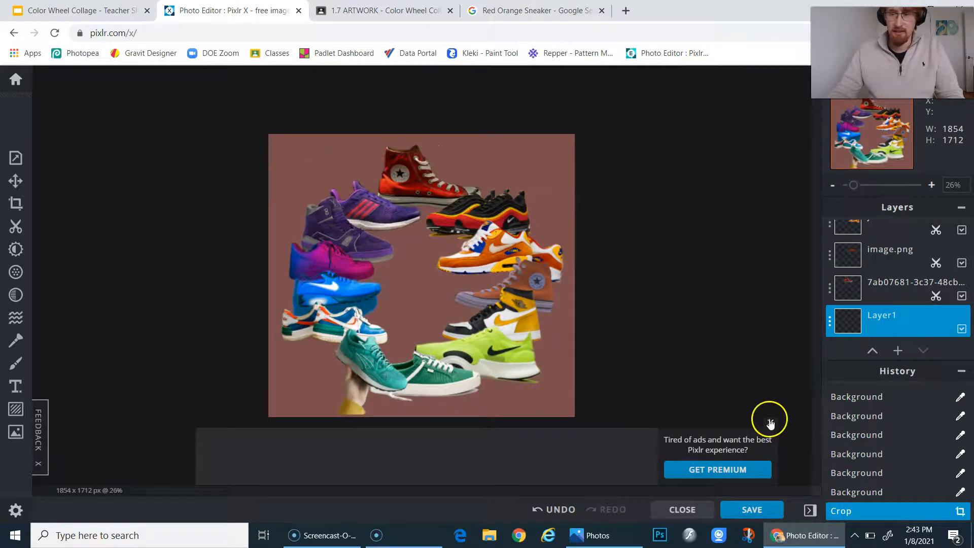
- Dismiss the ad banner and download the collage as the JPG Color Wheel Collage at high 90% quality, 1854 x 1712 px
left_click(770, 423)
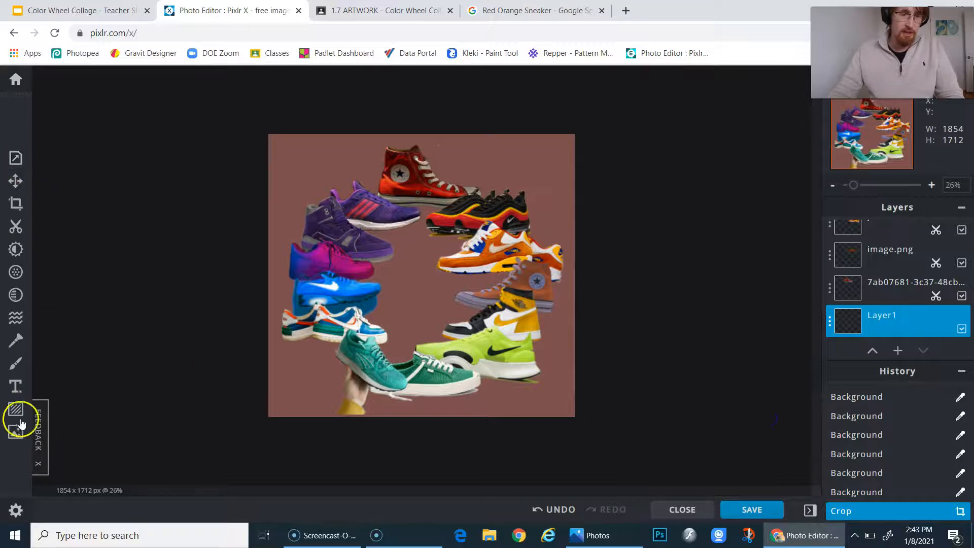
left_click(767, 515)
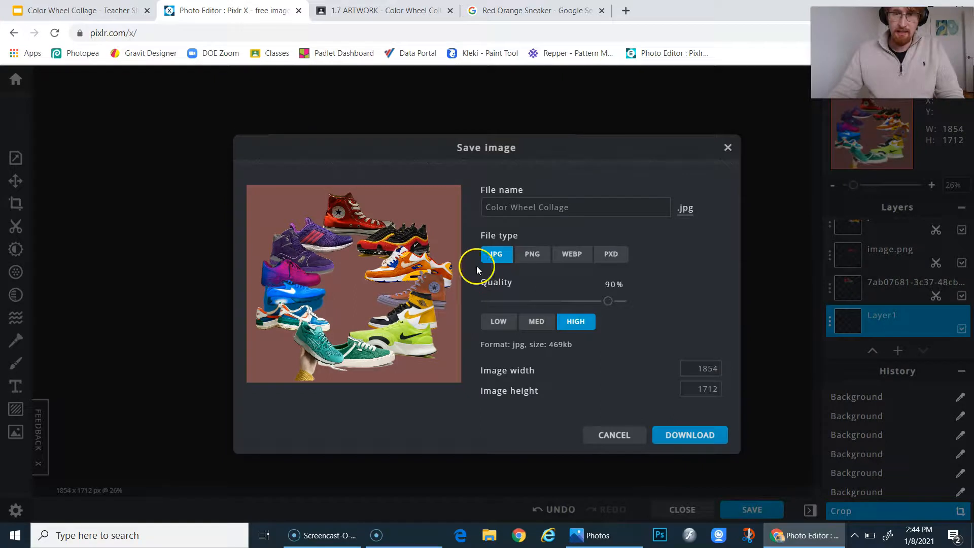
left_click(681, 444)
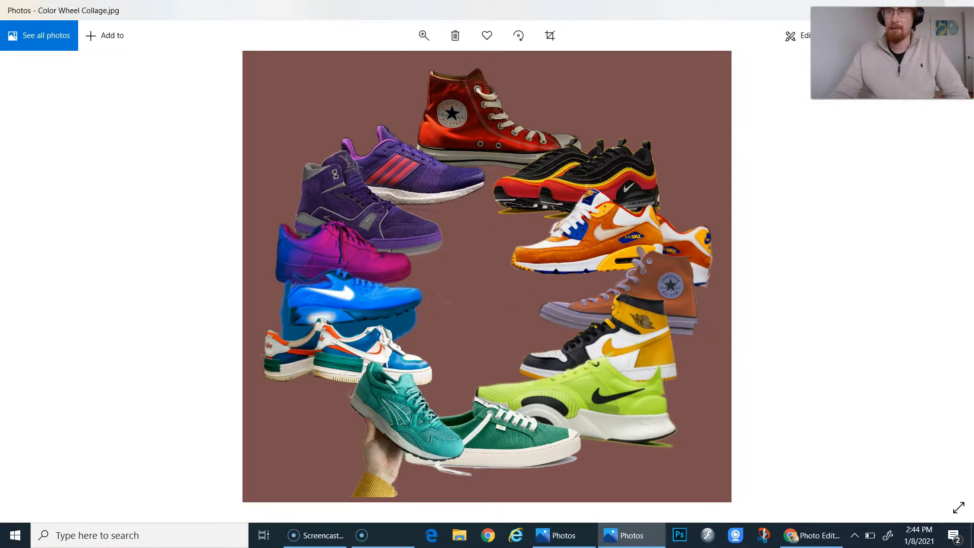
- Close the Photos window showing the downloaded collage and dismiss the Save image dialog in Pixlr X
left_click_drag(521, 18, 509, 61)
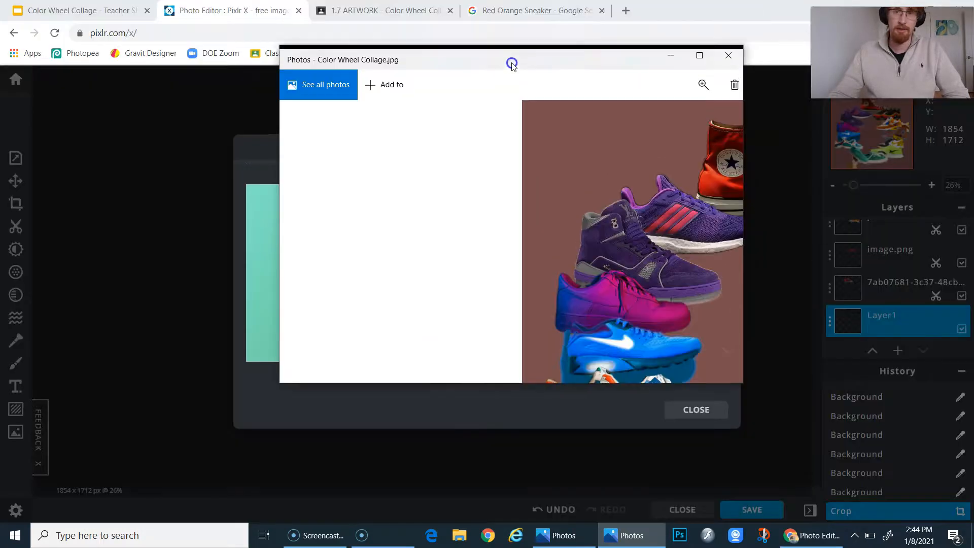
left_click(729, 52)
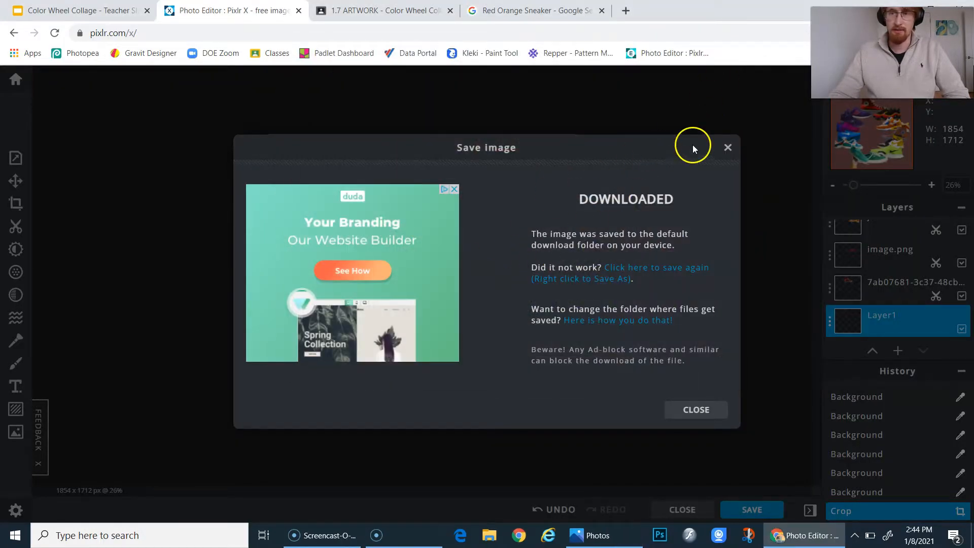
left_click(728, 146)
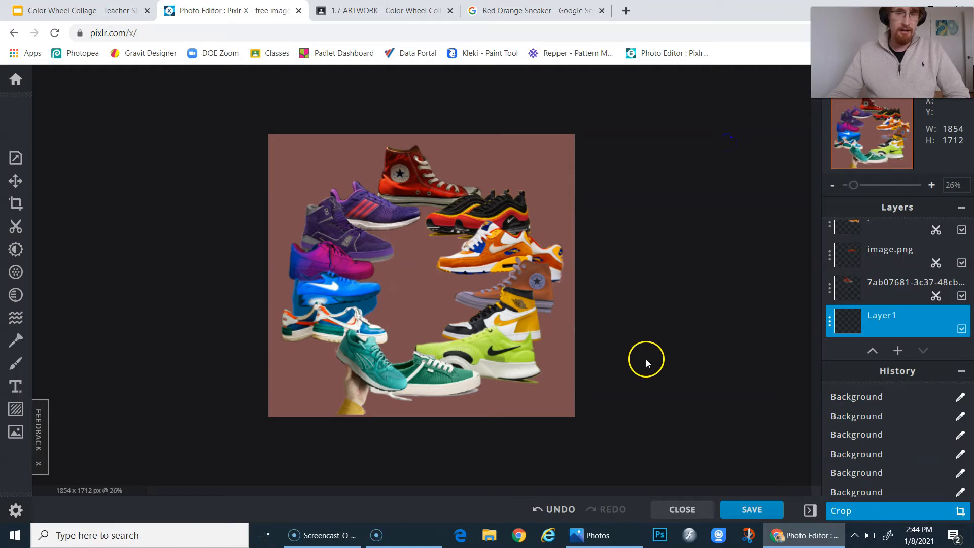